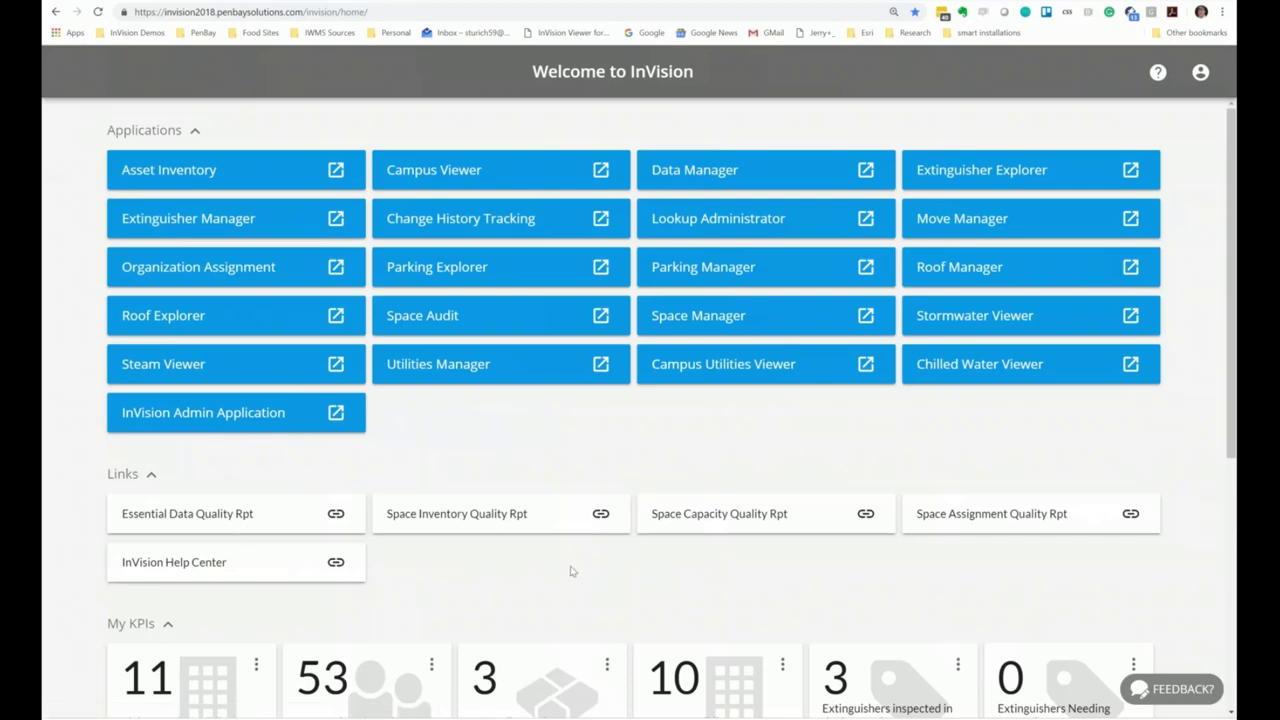
pyautogui.scroll(-1, 576, 571)
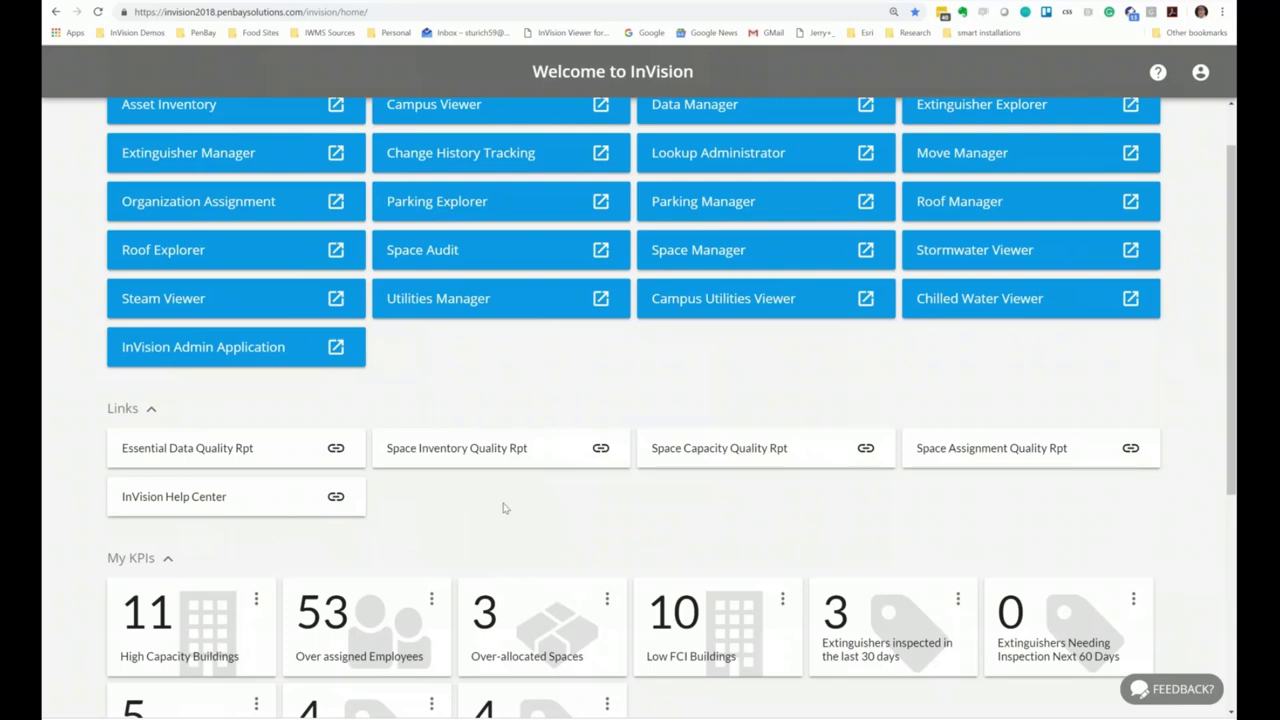
pyautogui.scroll(-3, 505, 508)
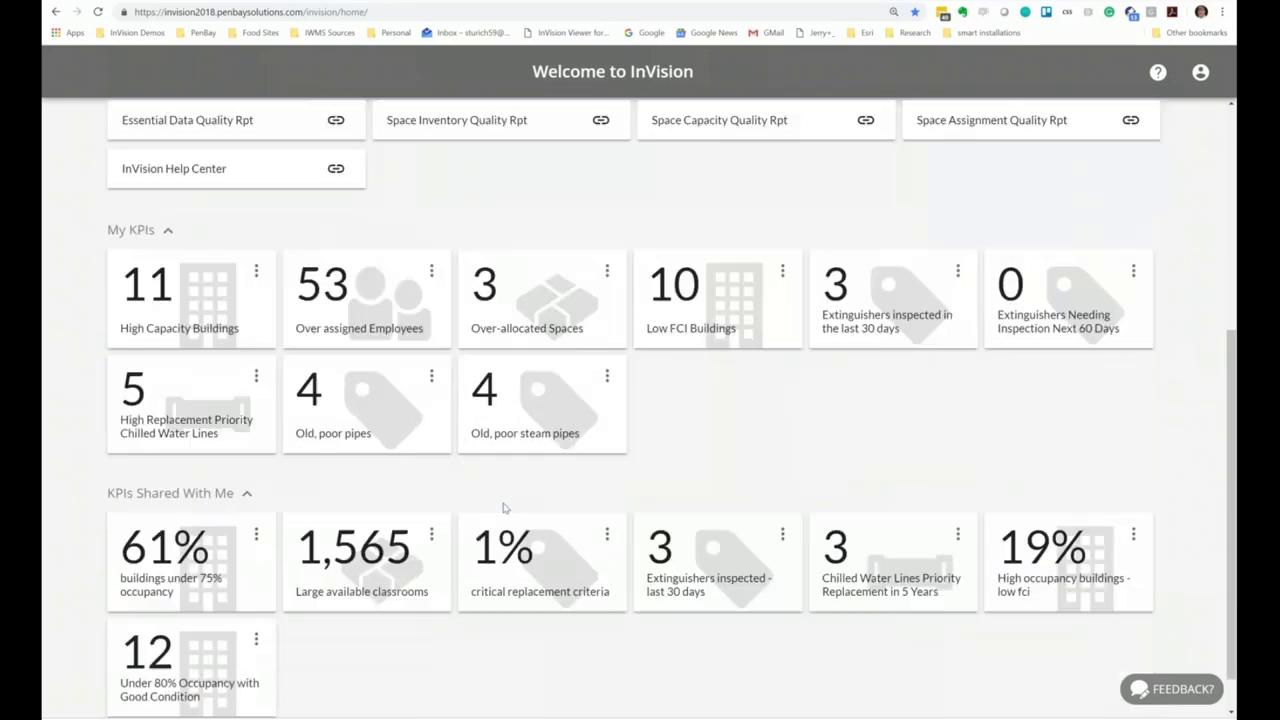
pyautogui.scroll(-1, 505, 508)
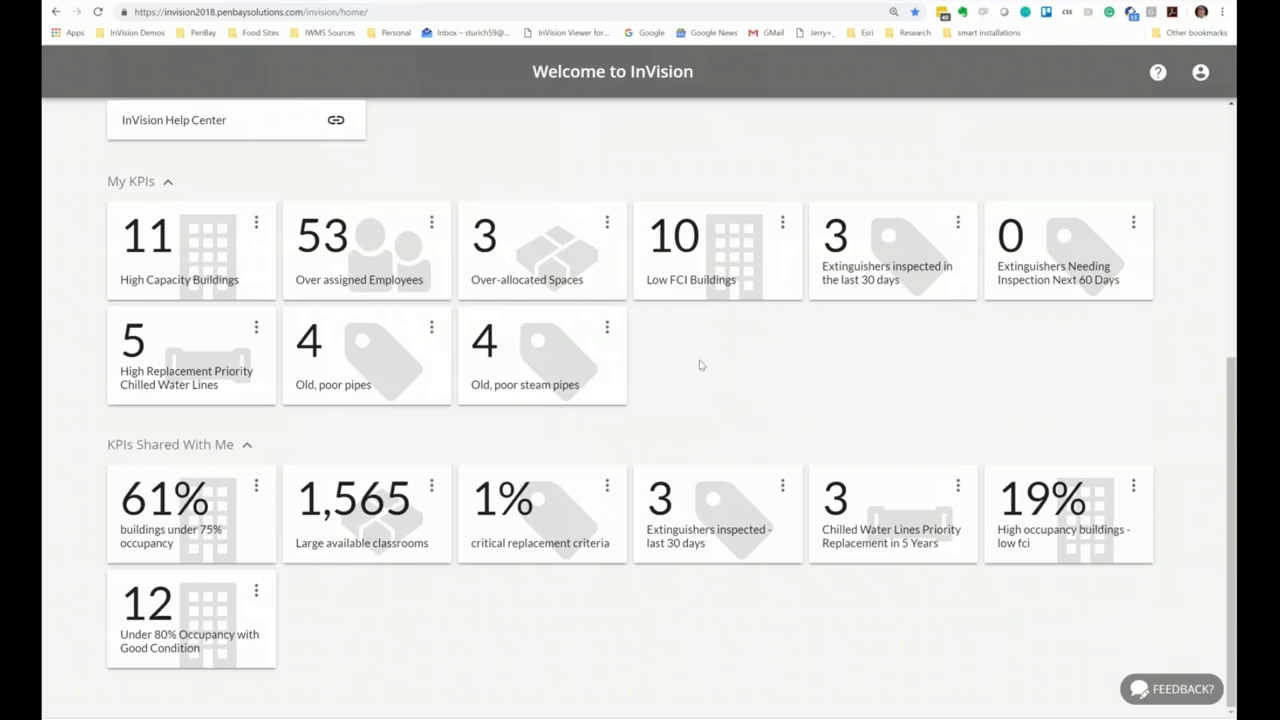
pyautogui.click(785, 225)
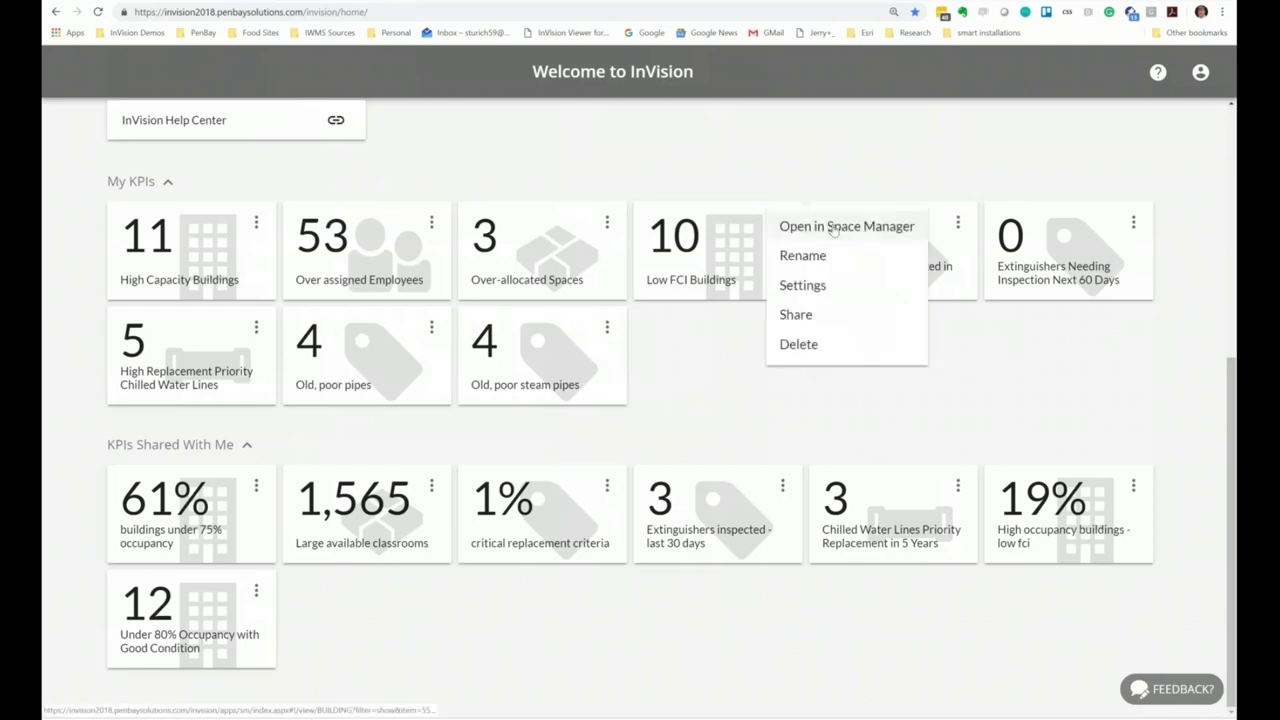
pyautogui.click(701, 148)
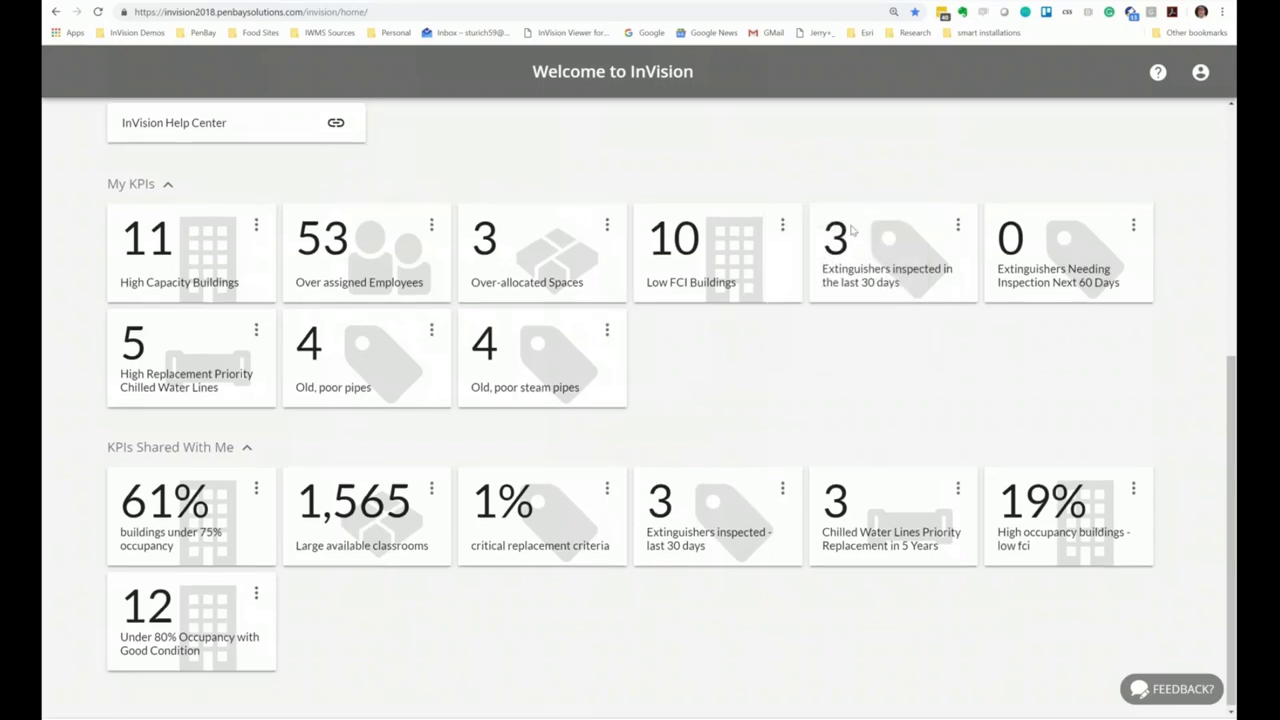
pyautogui.scroll(5, 852, 230)
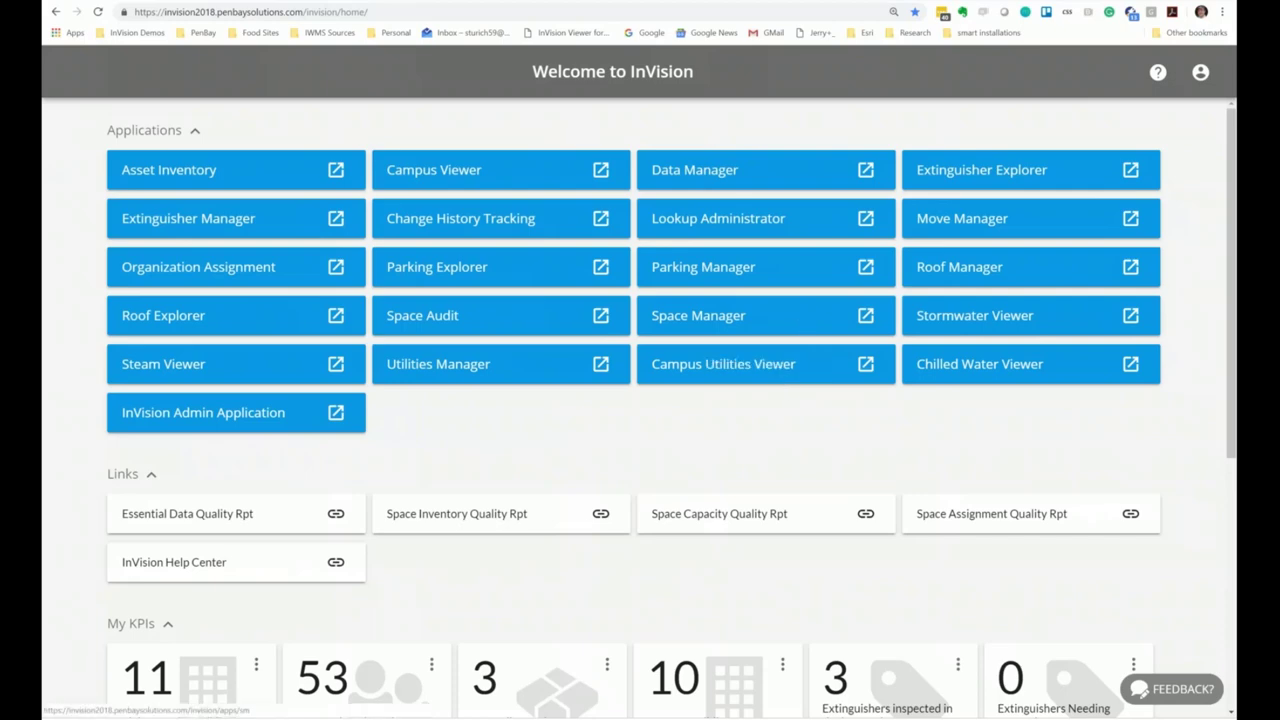
# Launch Space Manager from the home page and focus the Search Buildings box
pyautogui.click(800, 328)
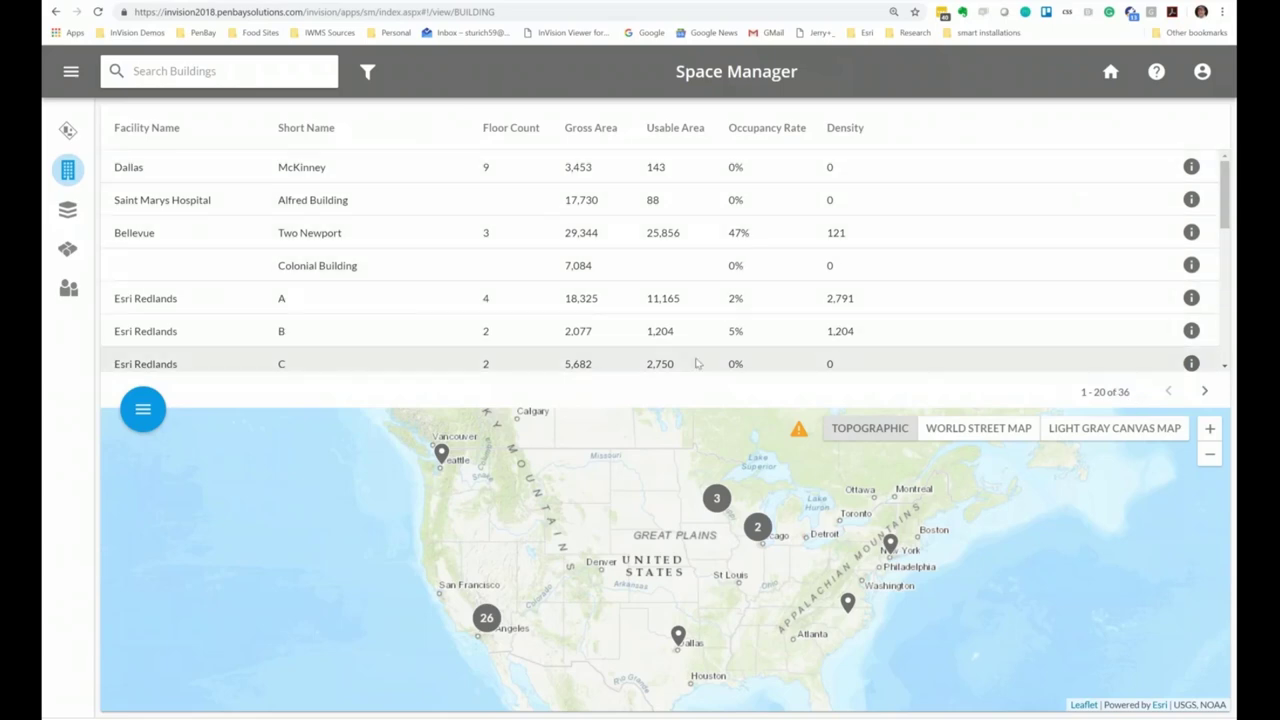
pyautogui.click(221, 74)
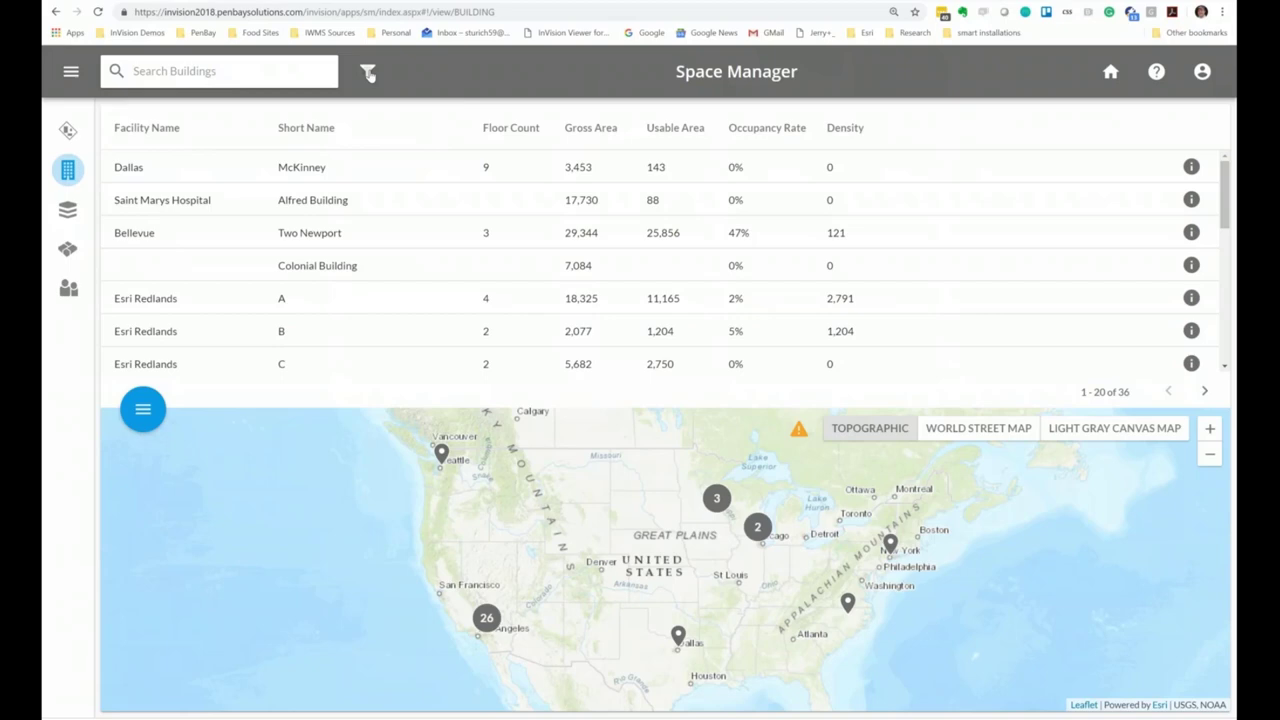
# Filter buildings to minimum capacity 100 and Excellent or Good condition, leaving 7
pyautogui.click(368, 72)
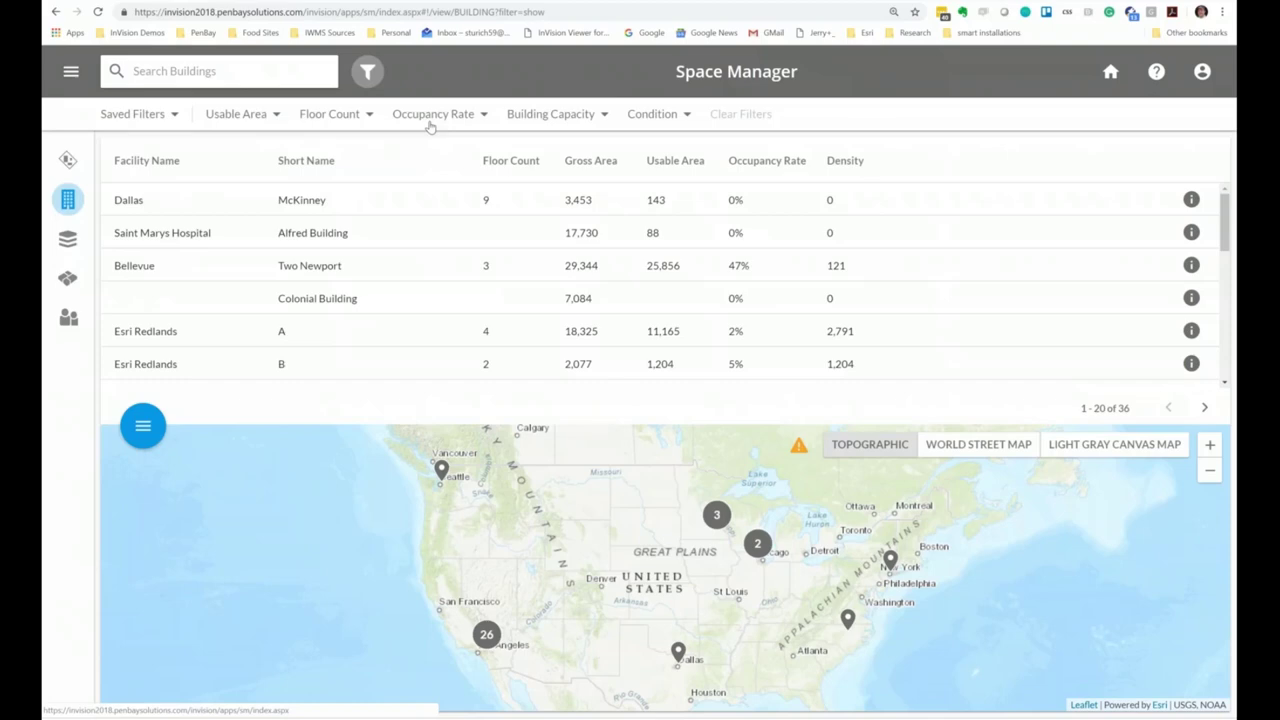
pyautogui.click(525, 120)
pyautogui.click(510, 196)
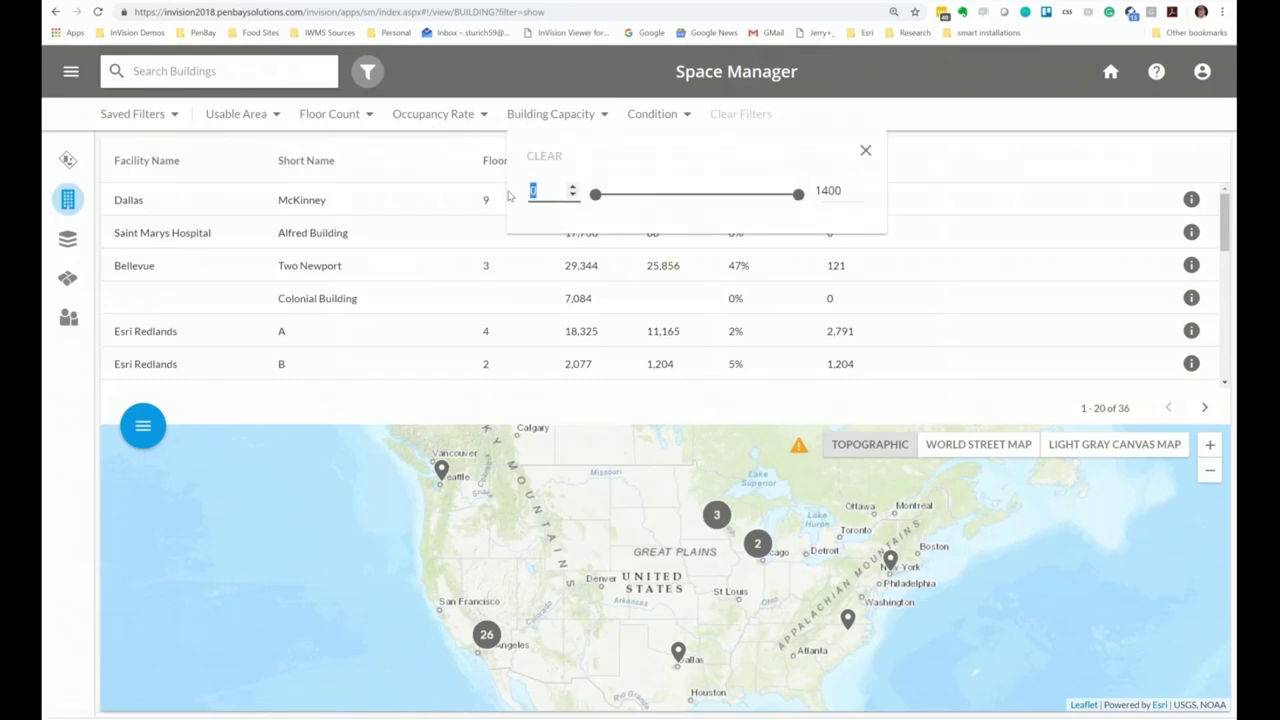
pyautogui.write('100')
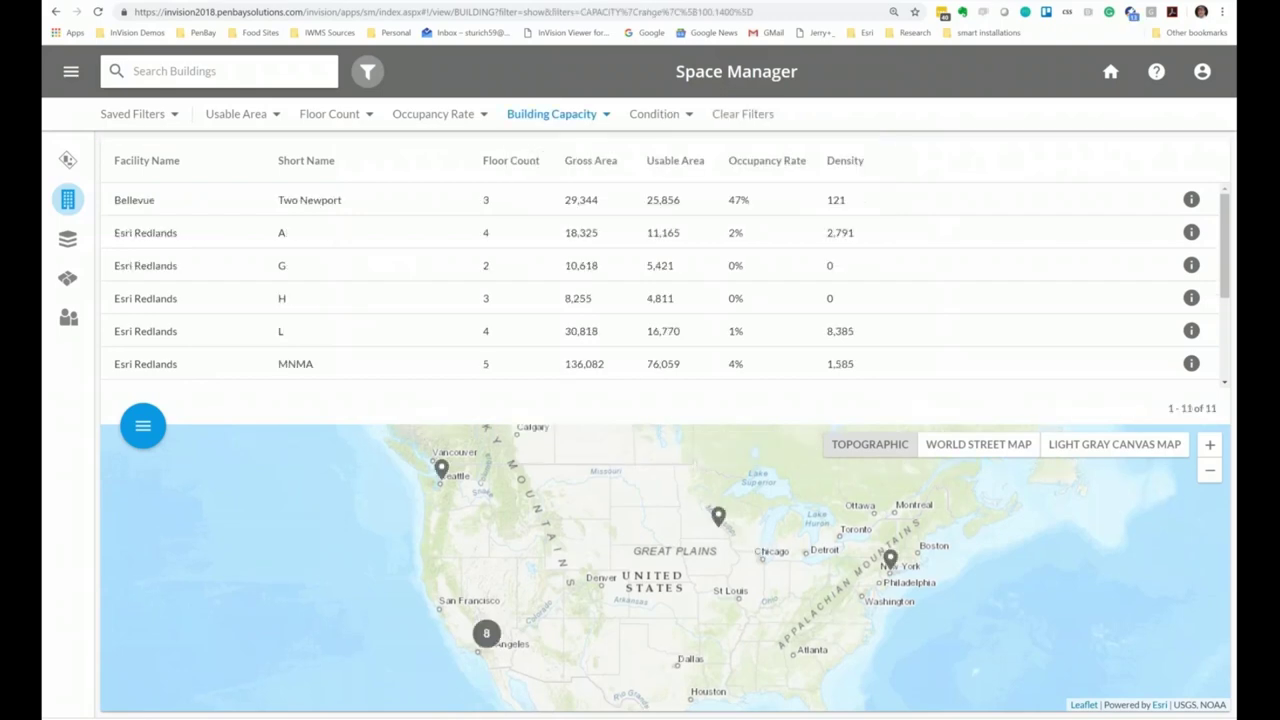
pyautogui.click(662, 116)
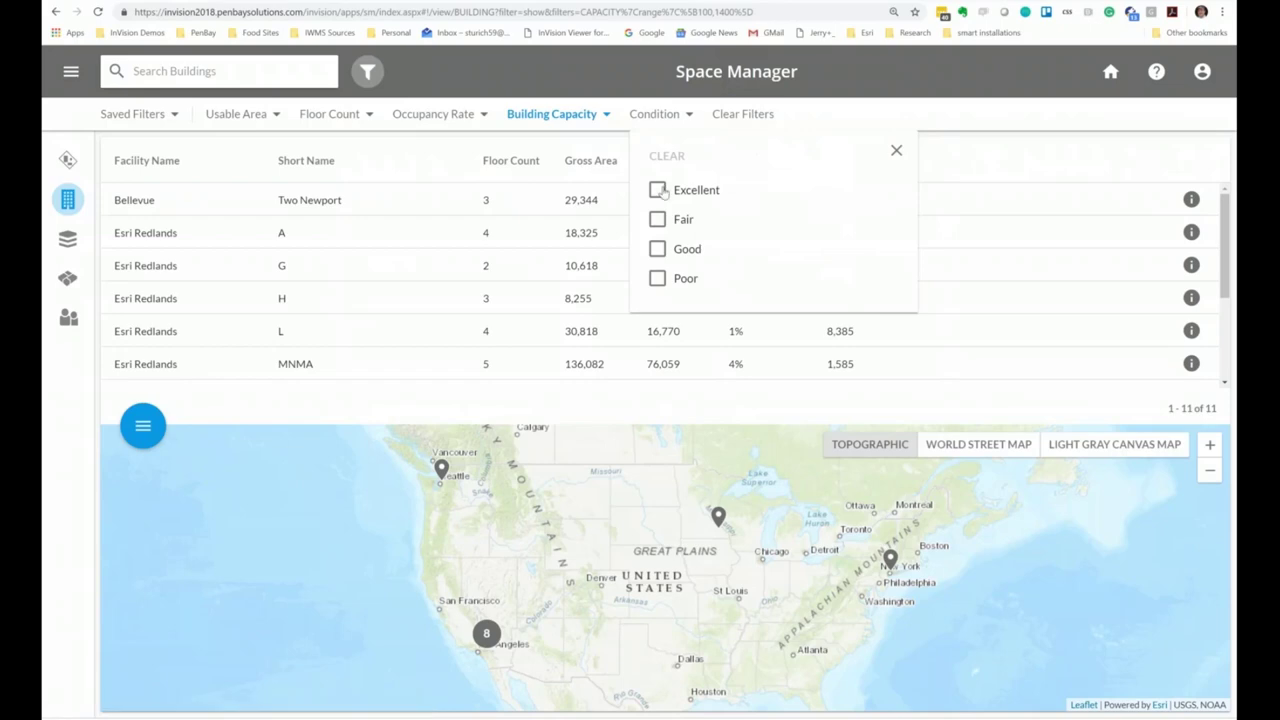
pyautogui.click(660, 190)
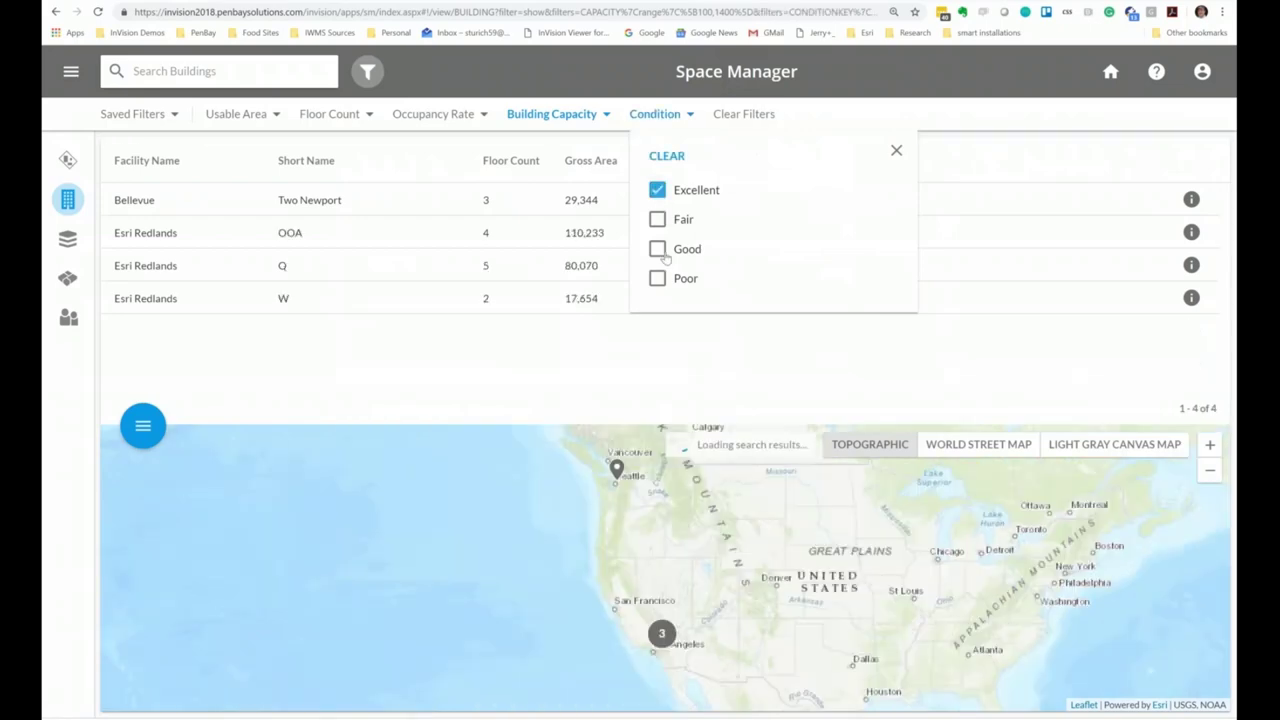
pyautogui.click(745, 254)
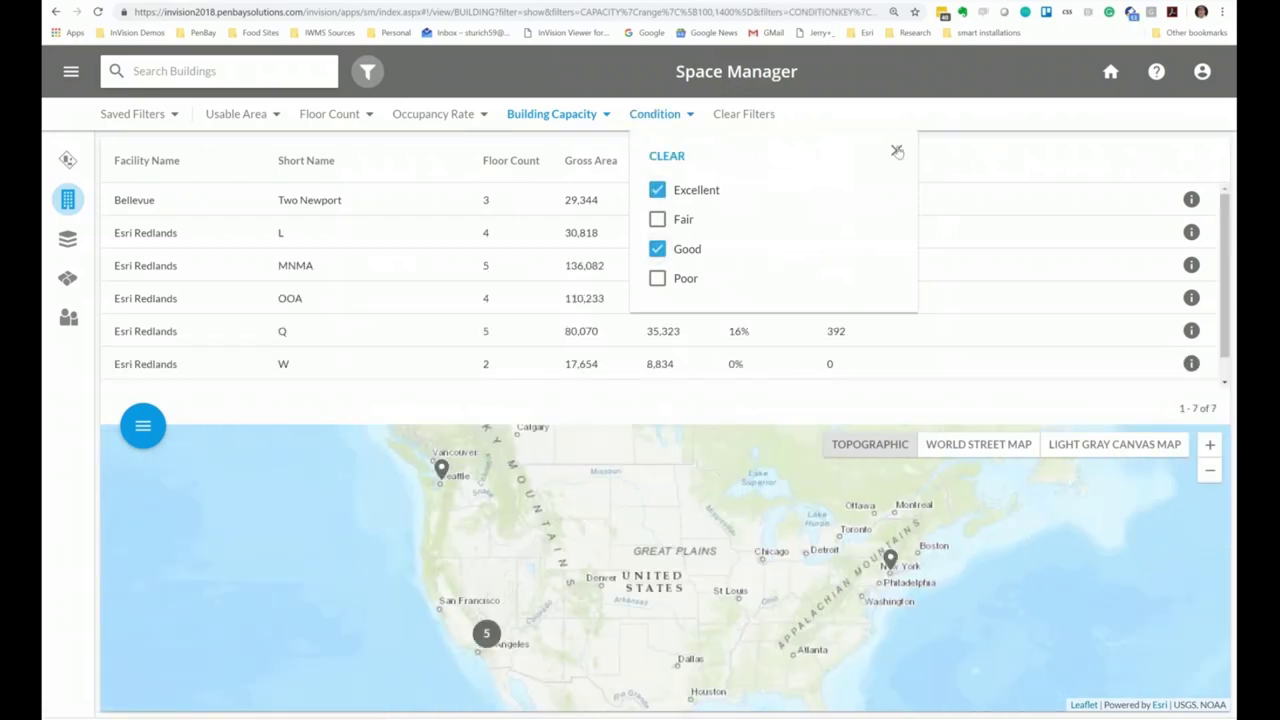
pyautogui.click(897, 152)
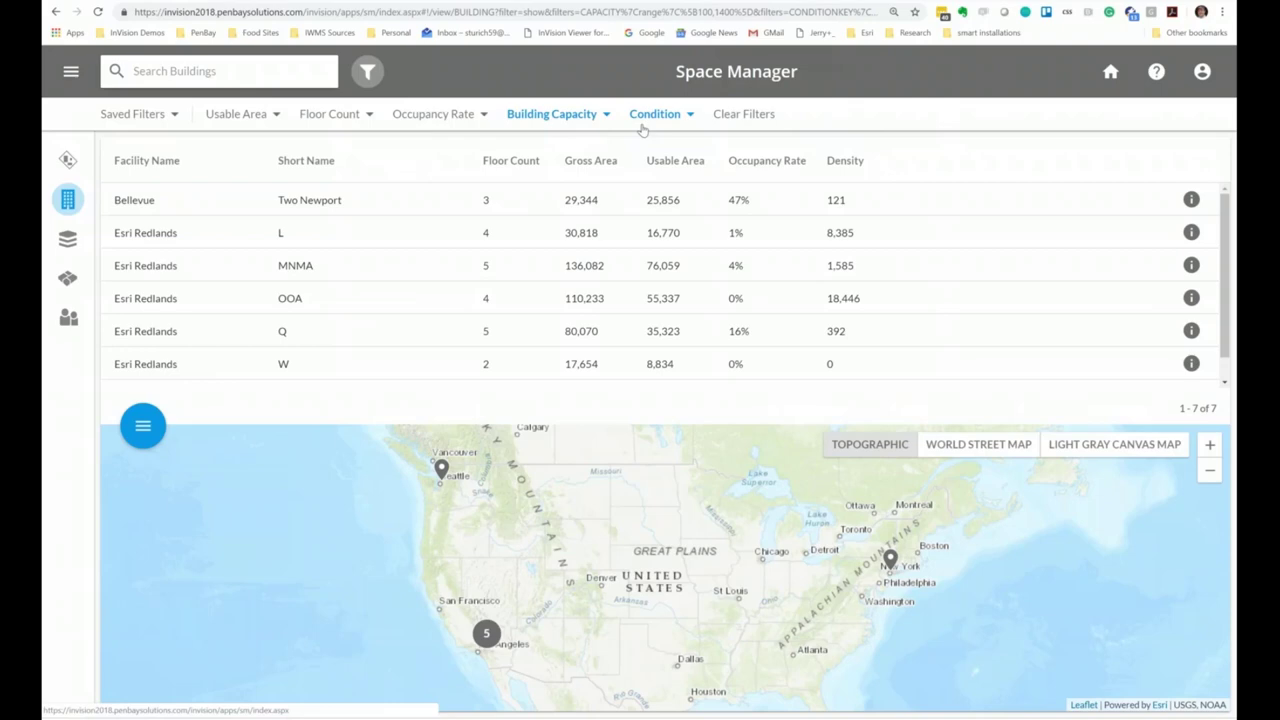
# Inspect the High Capacity Buildings saved filter's options, then expand the building list actions
pyautogui.click(170, 114)
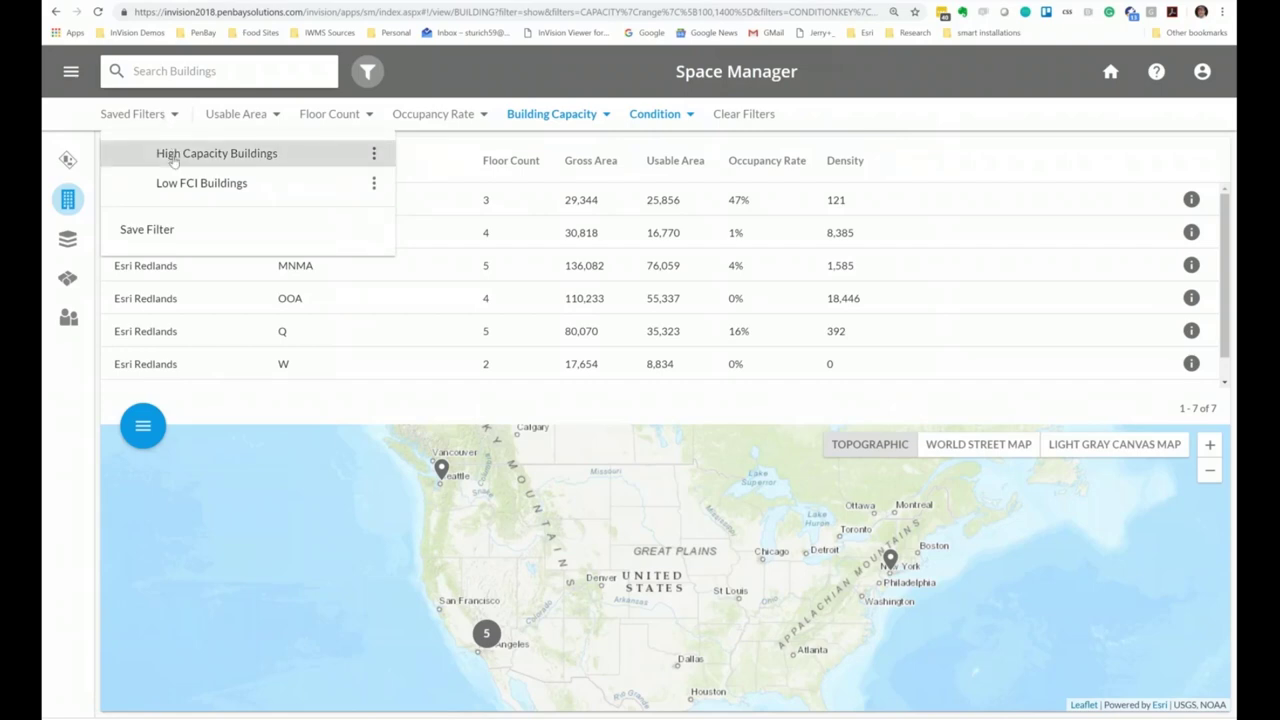
pyautogui.click(373, 153)
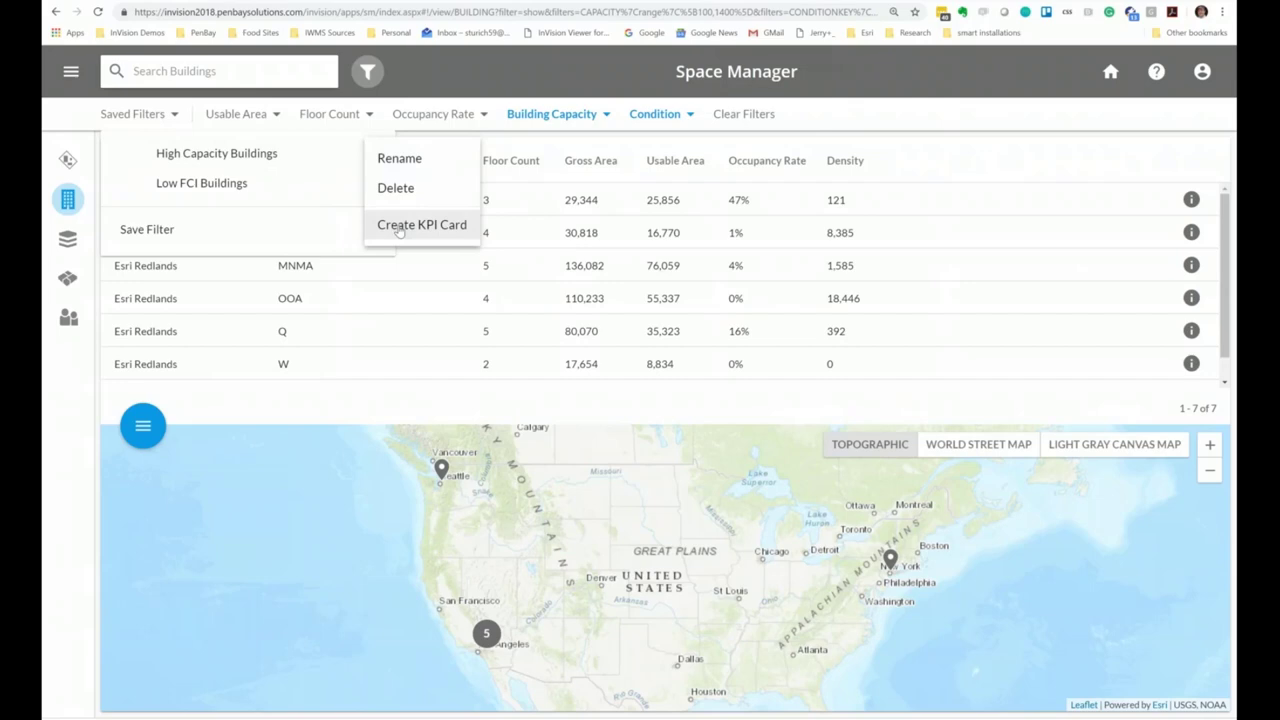
pyautogui.click(555, 78)
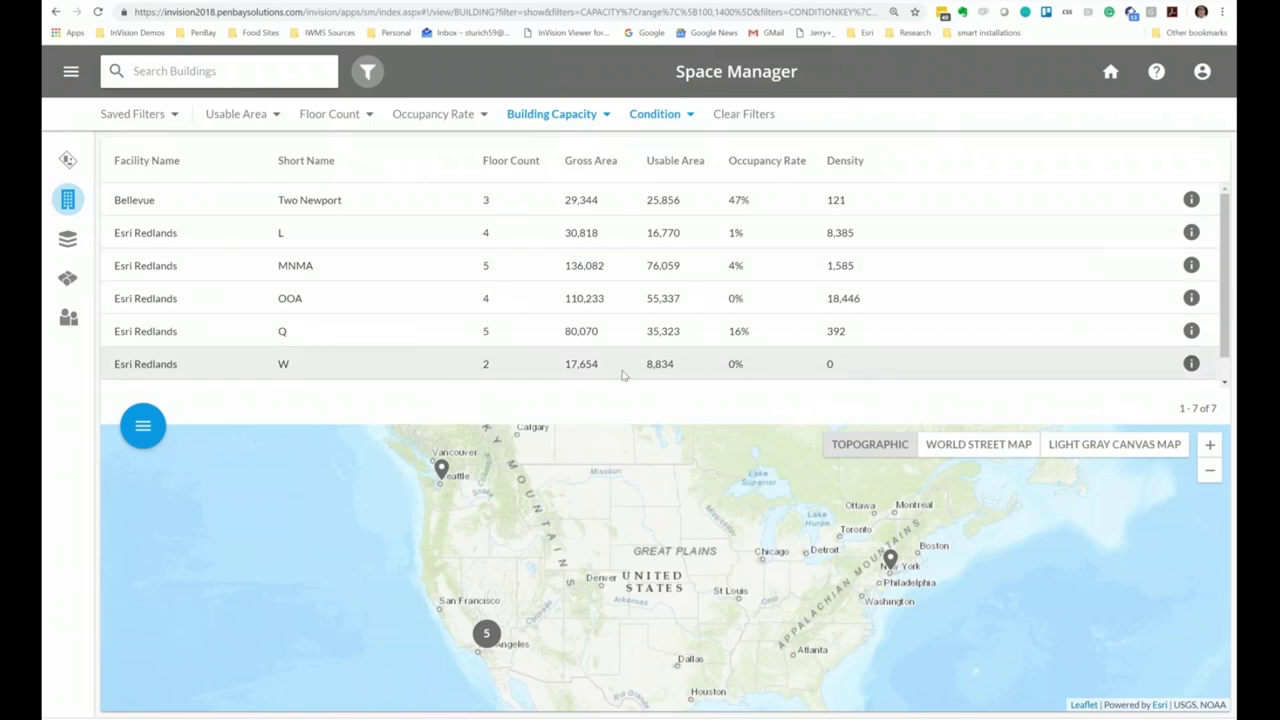
pyautogui.click(144, 430)
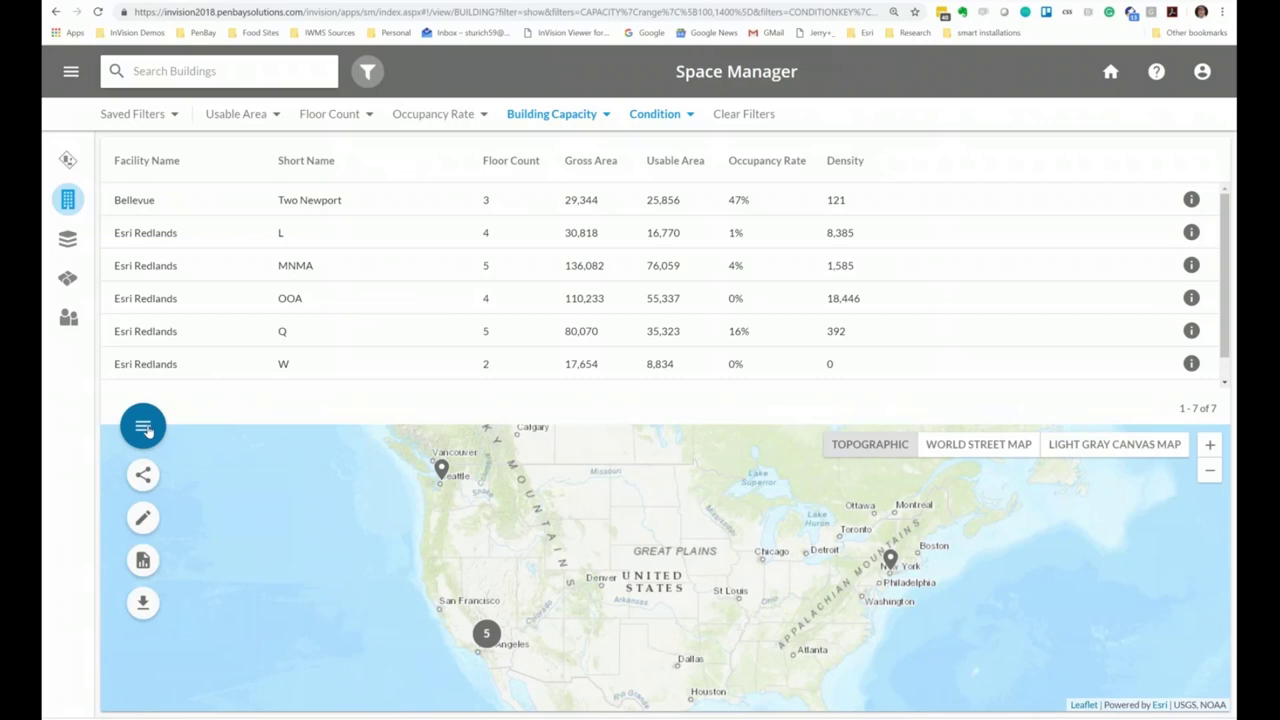
pyautogui.click(143, 476)
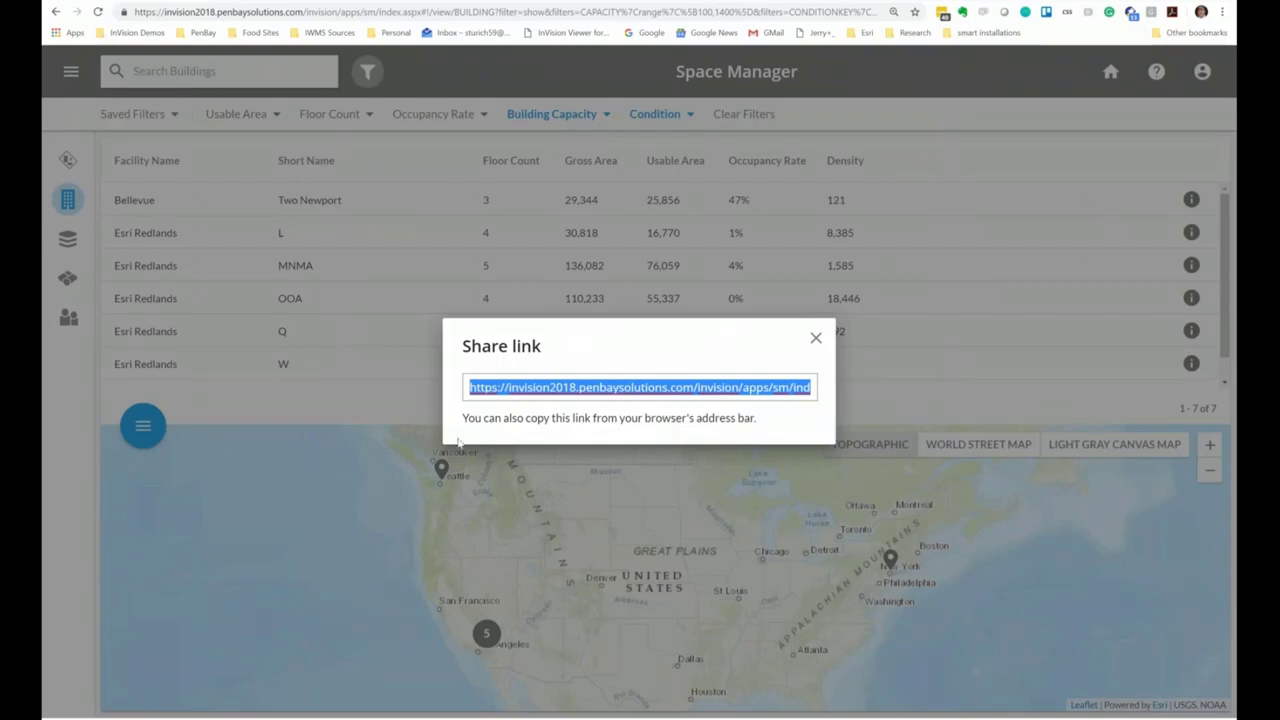
pyautogui.click(817, 342)
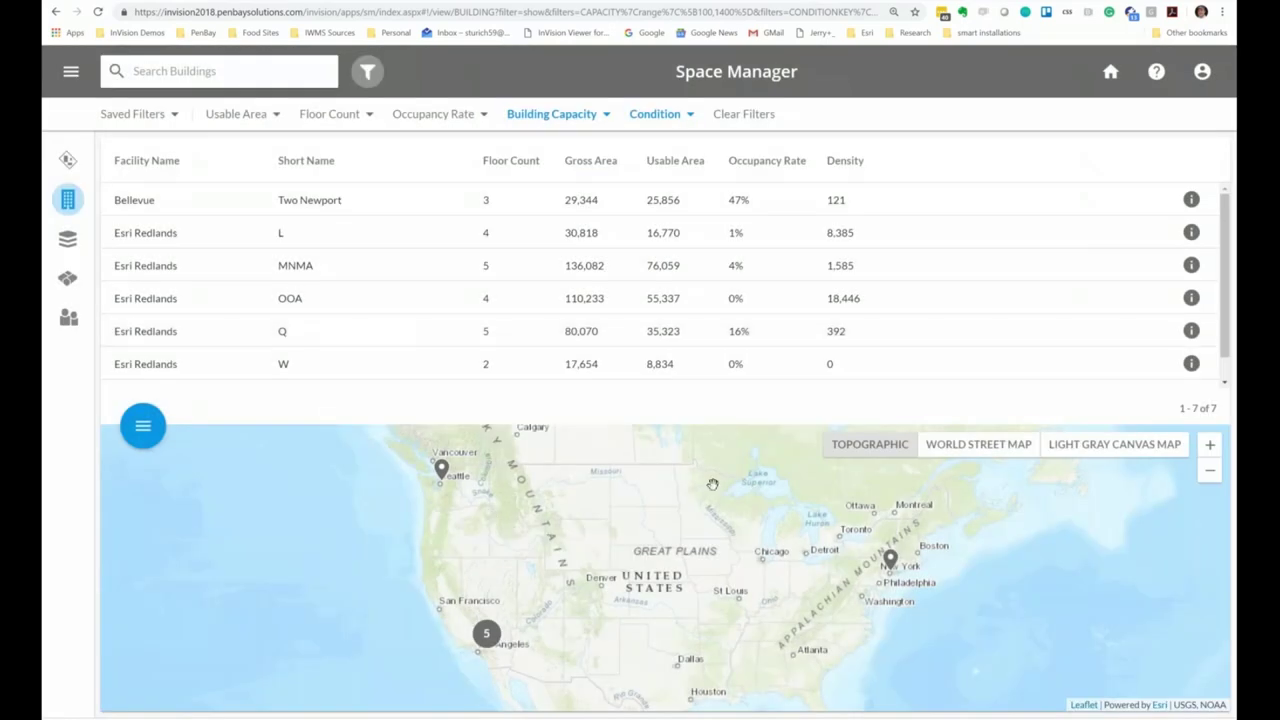
pyautogui.click(143, 425)
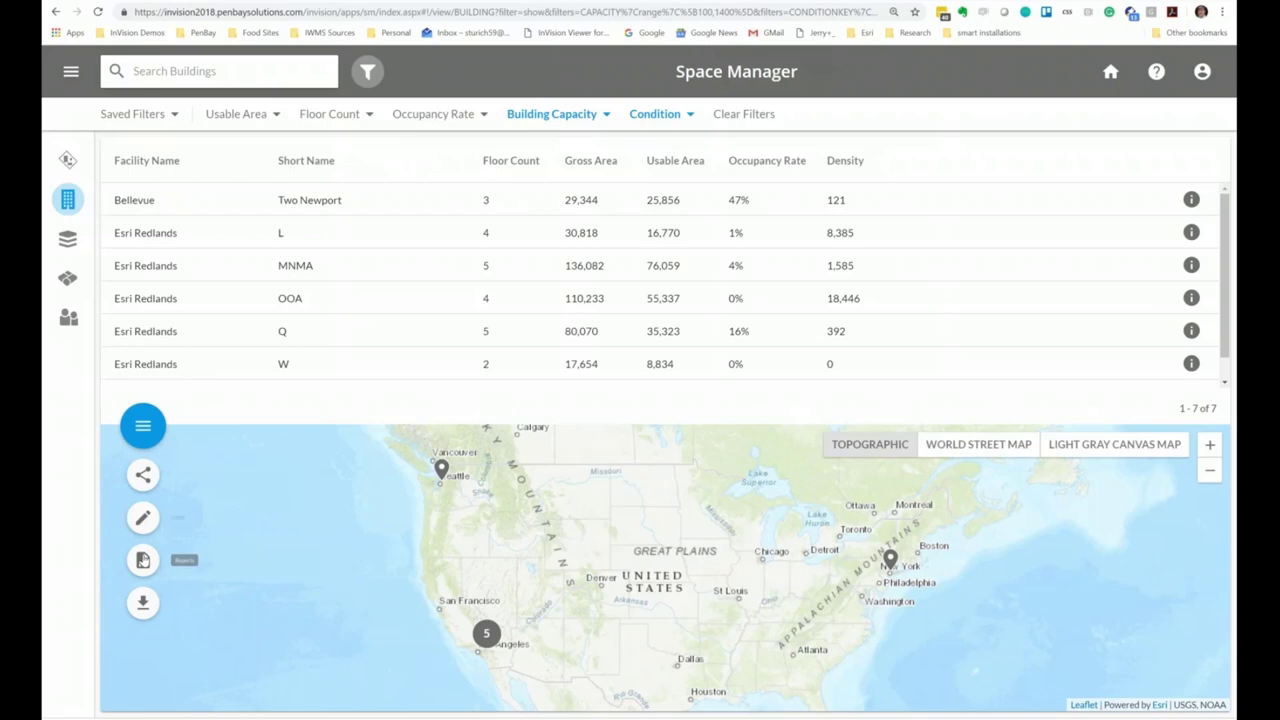
# Generate and view the Stack Plan - Type report PDF, then close the reports dialog
pyautogui.click(143, 561)
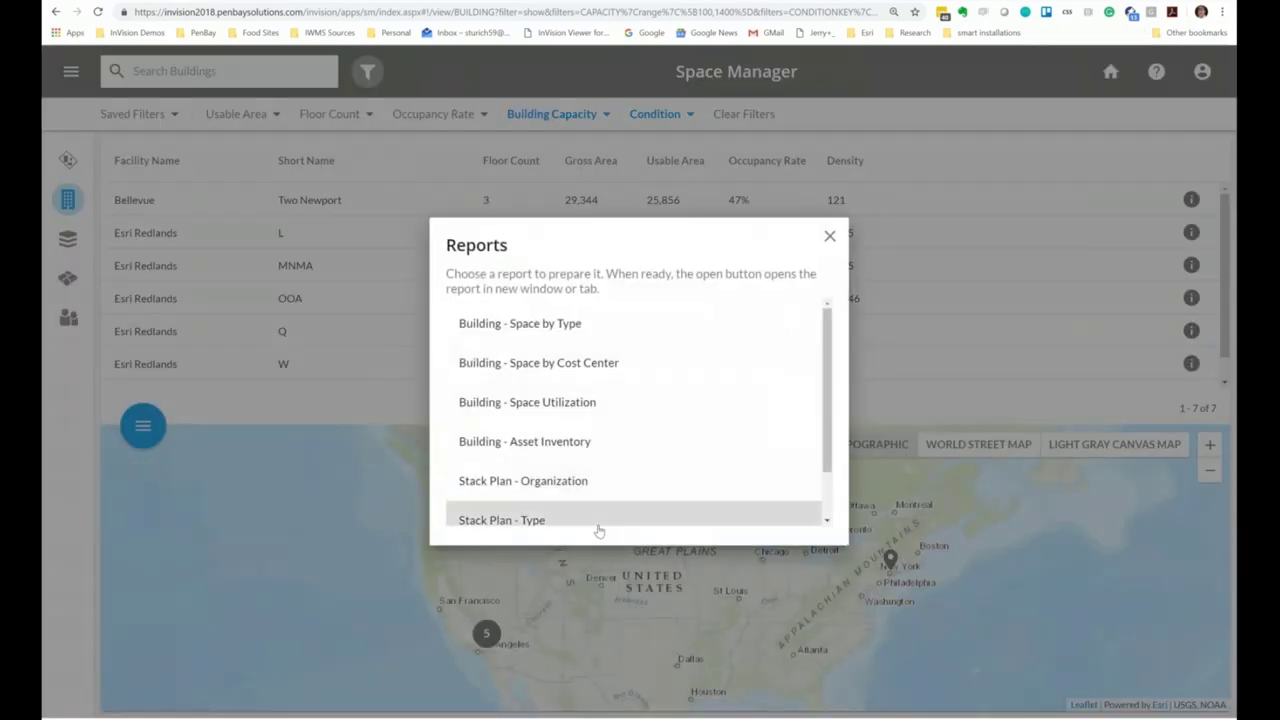
pyautogui.click(597, 524)
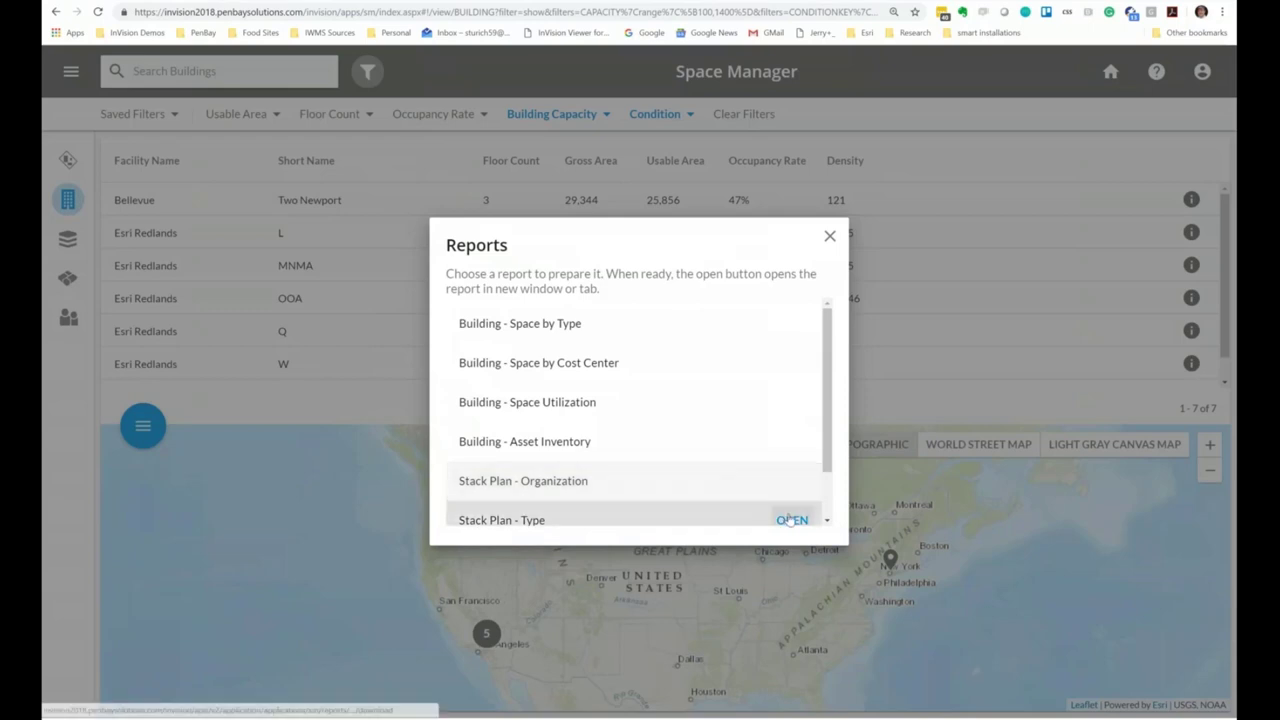
pyautogui.click(789, 519)
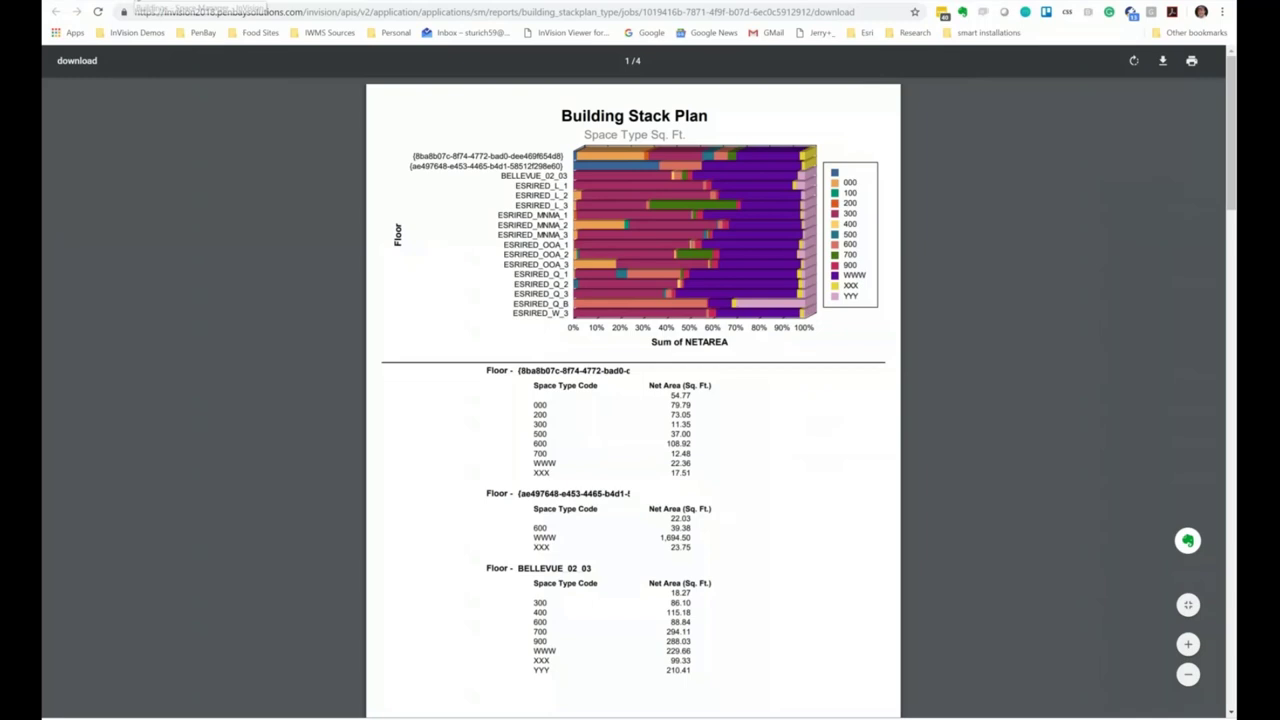
pyautogui.click(260, 4)
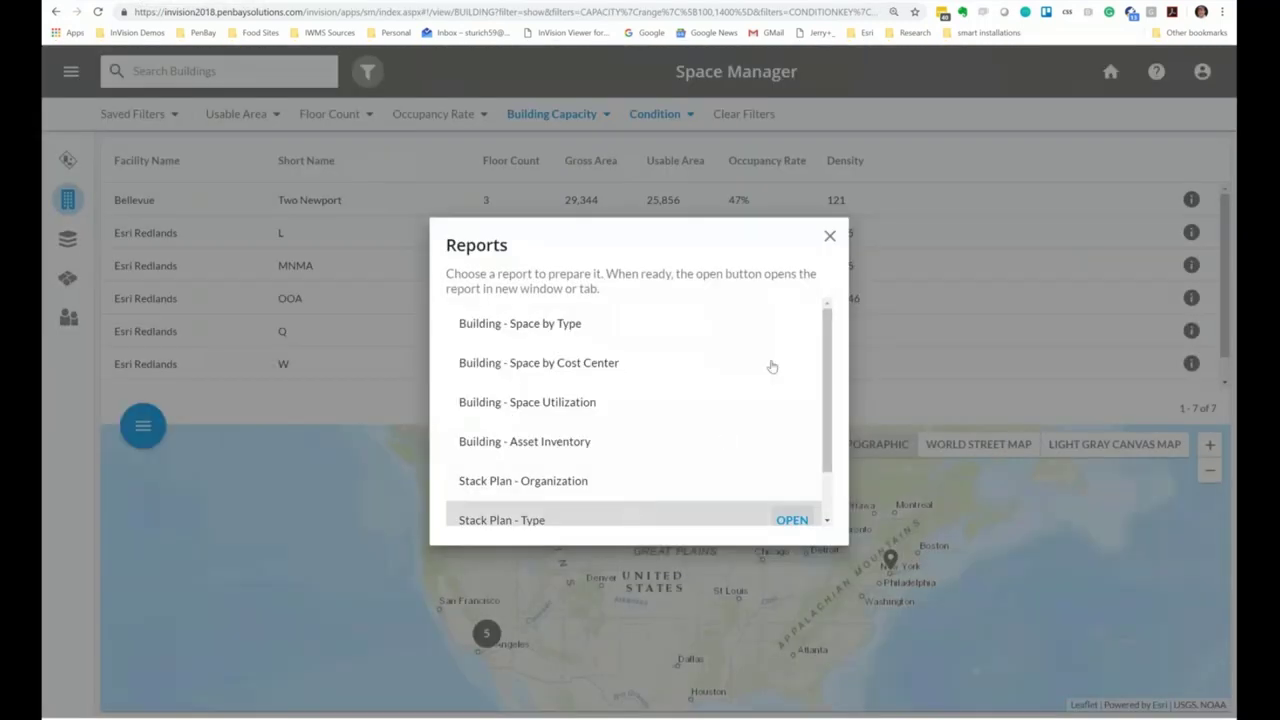
pyautogui.click(829, 238)
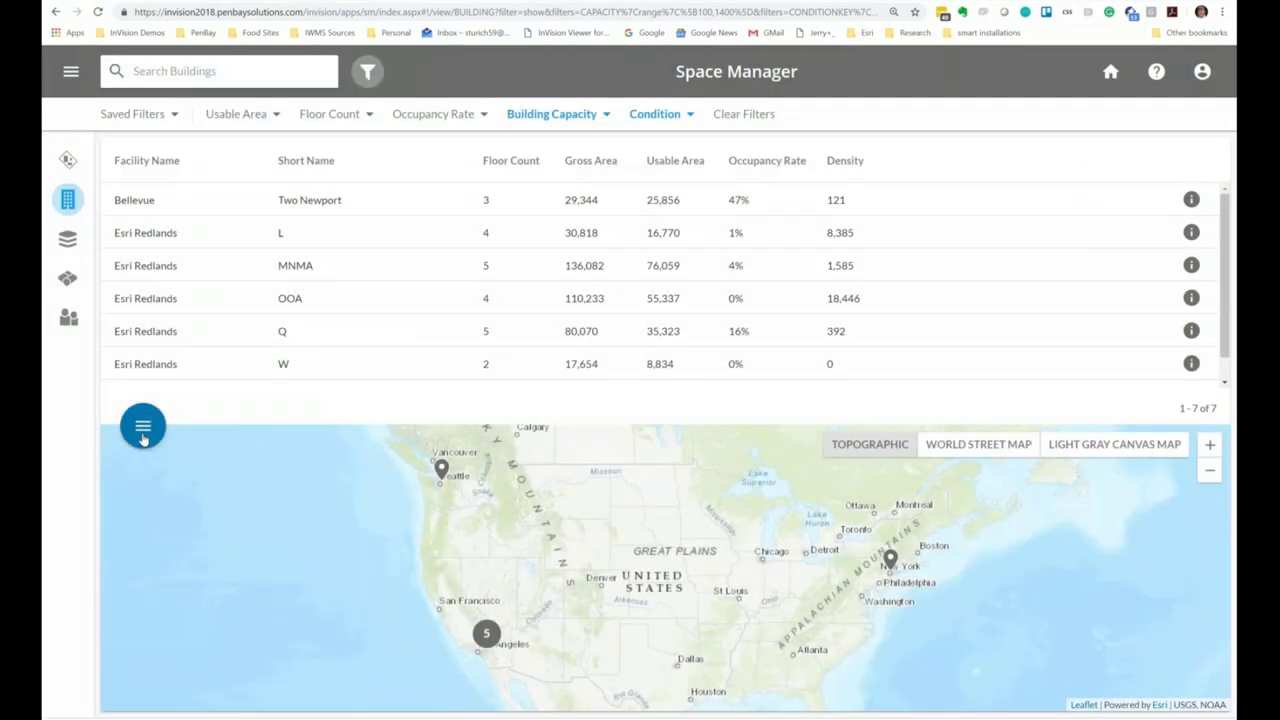
pyautogui.click(142, 437)
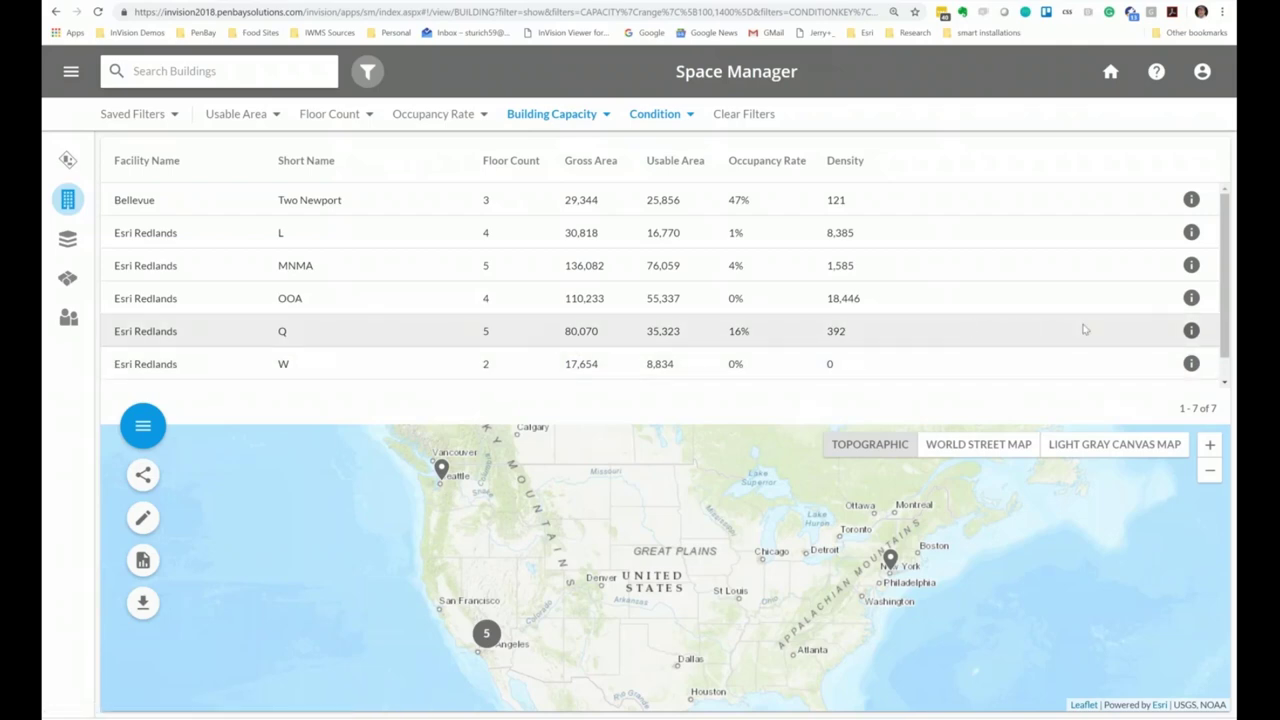
# Open Building Q's page, browse its Classification and Management tabs, ending on Capacity & Occupancy
pyautogui.click(1191, 331)
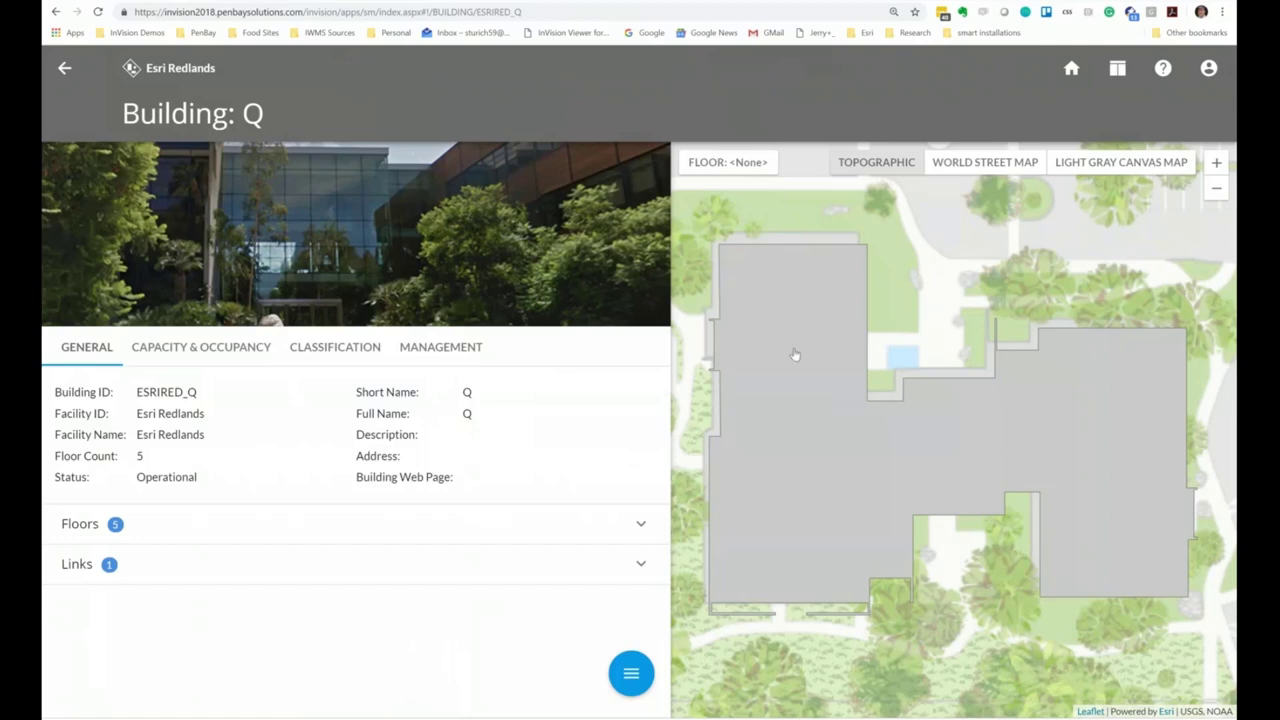
pyautogui.click(203, 347)
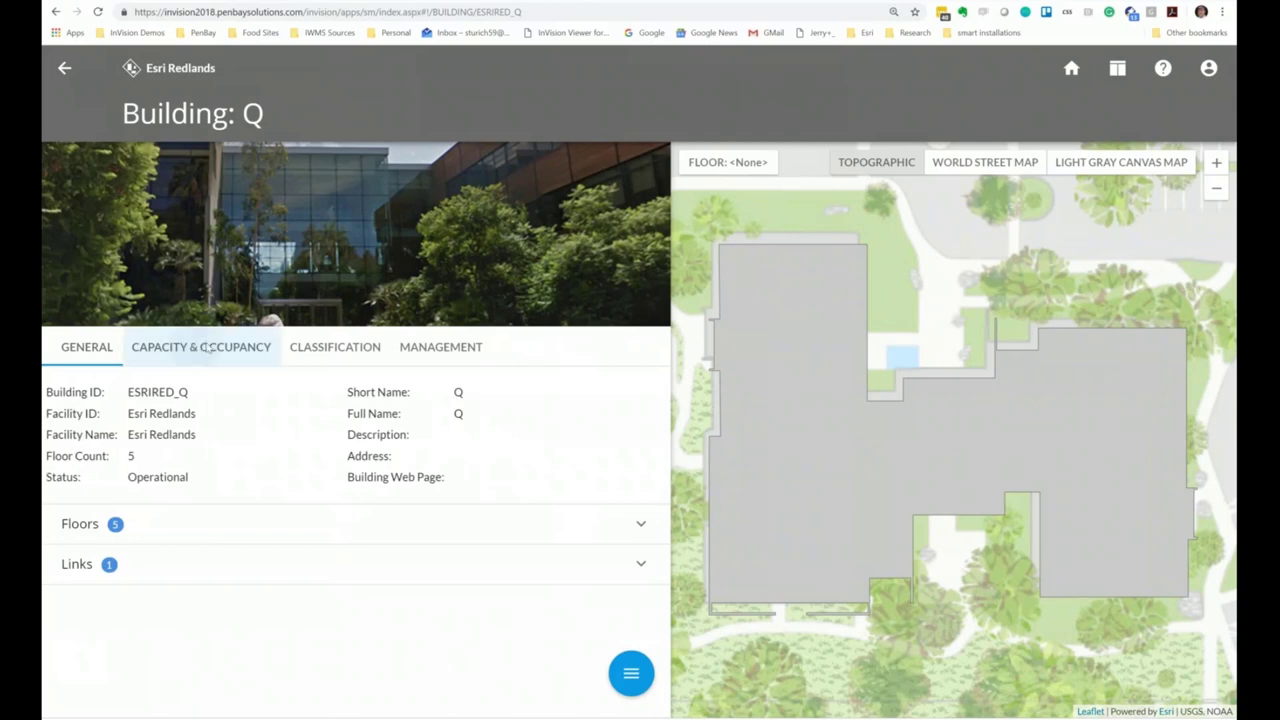
pyautogui.click(335, 347)
pyautogui.click(440, 347)
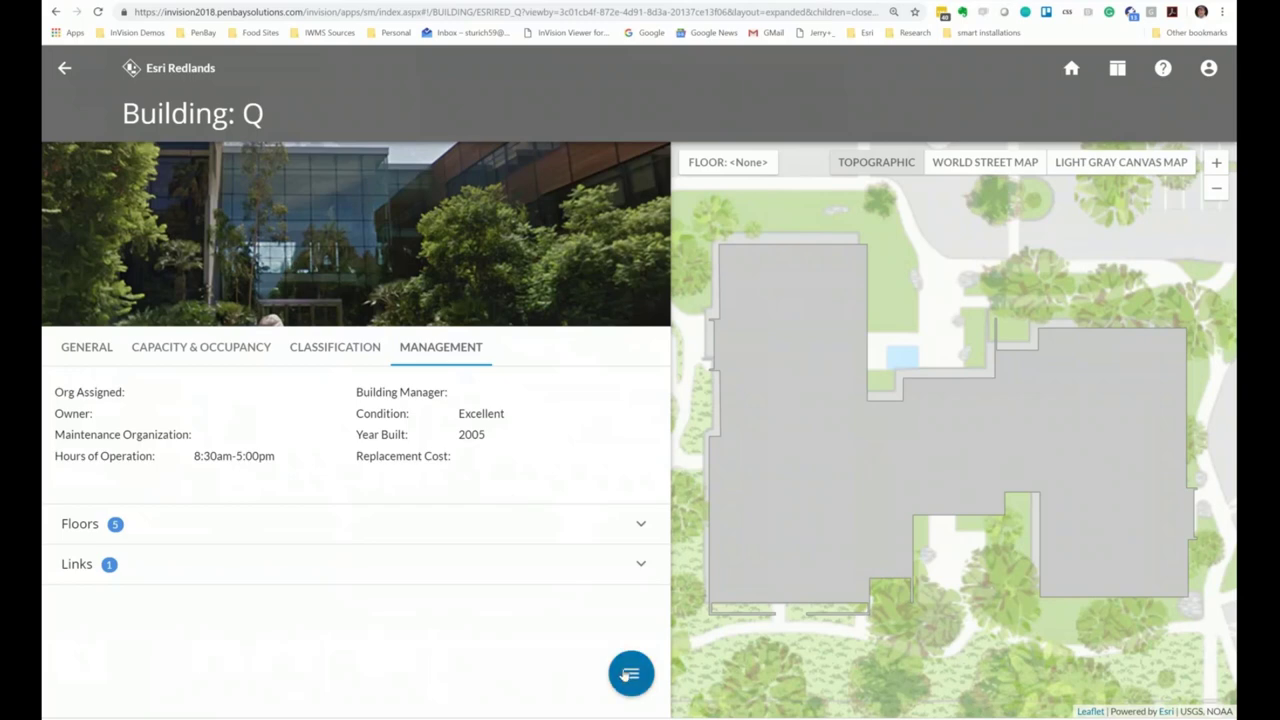
pyautogui.click(201, 347)
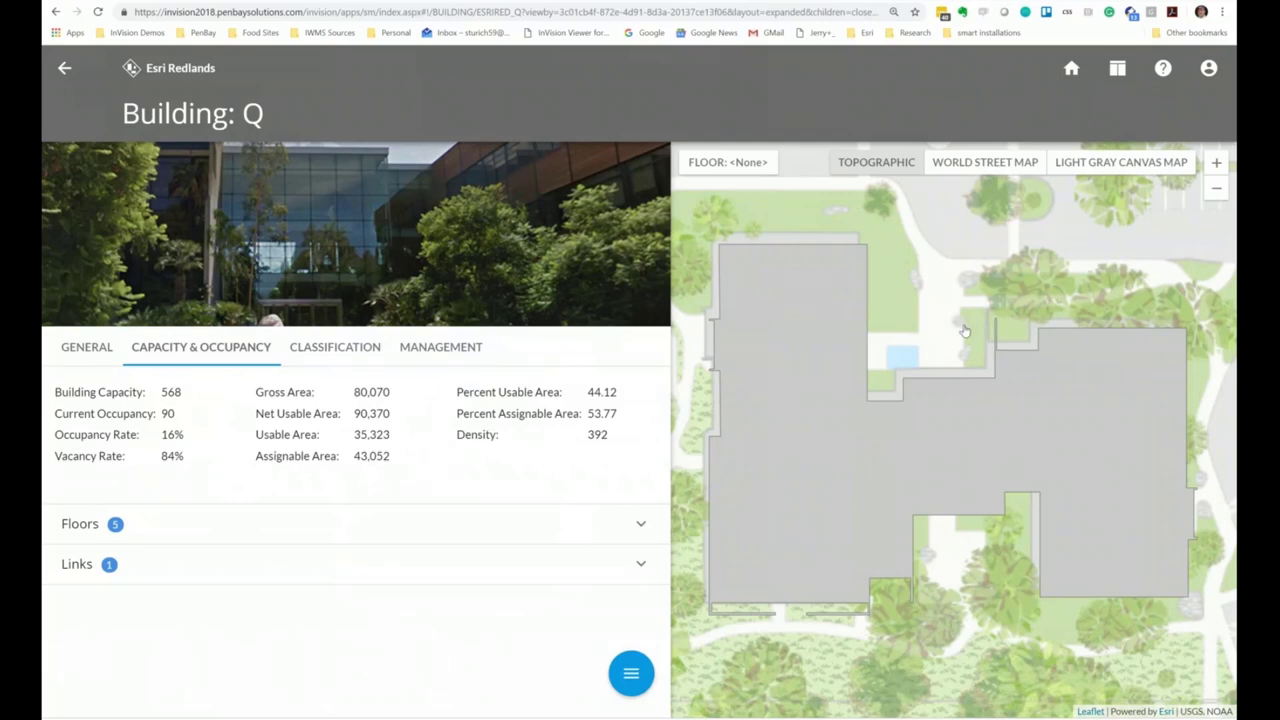
pyautogui.scroll(-3, 965, 331)
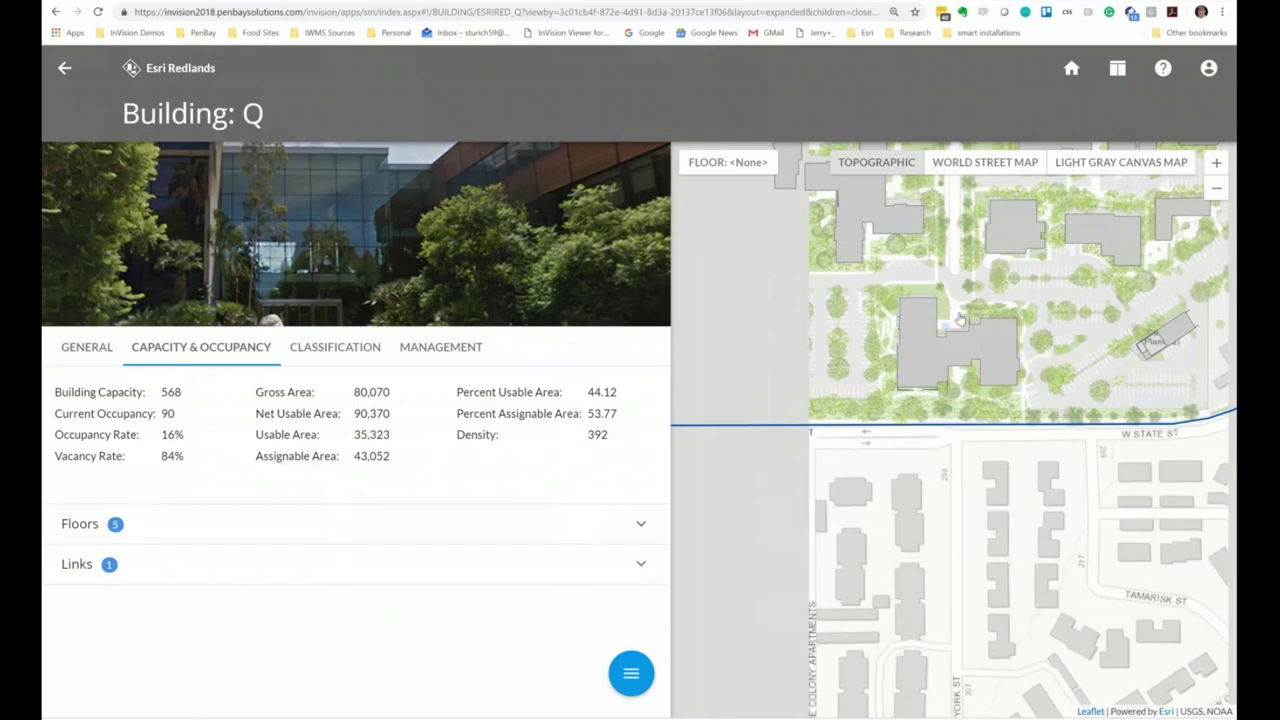
pyautogui.scroll(-2, 960, 320)
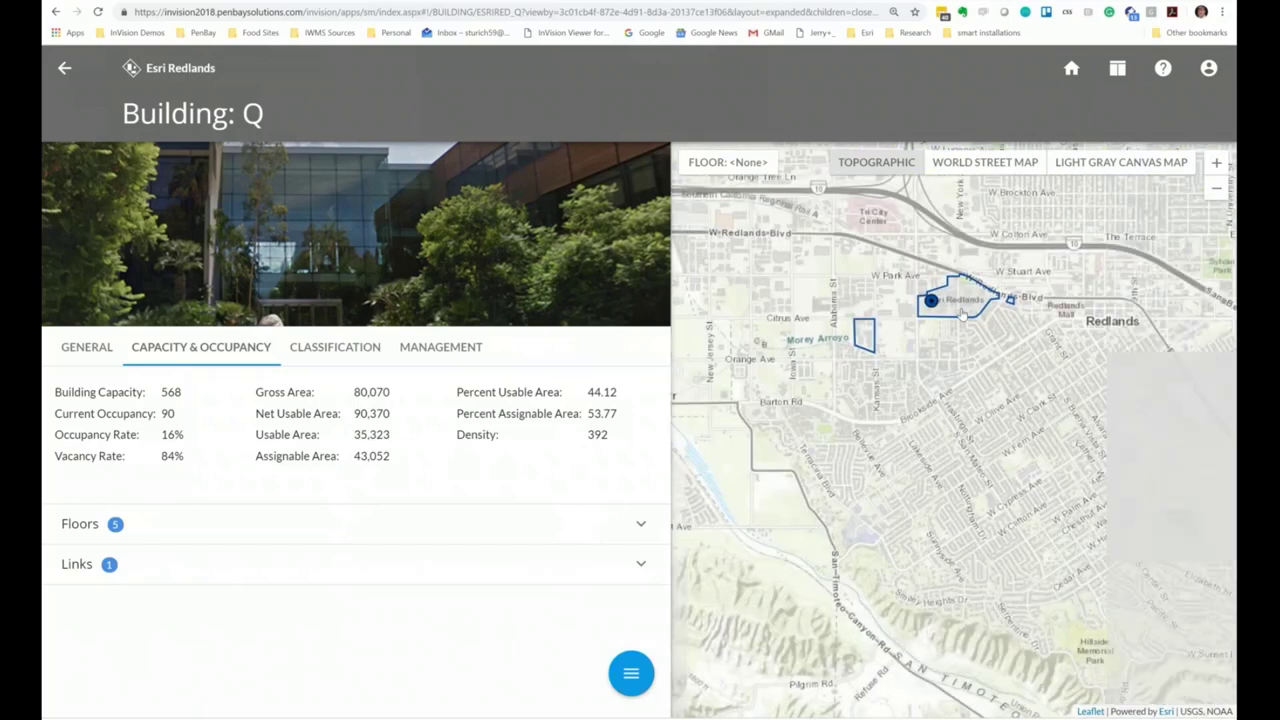
pyautogui.moveTo(943, 352); pyautogui.dragTo(921, 430)
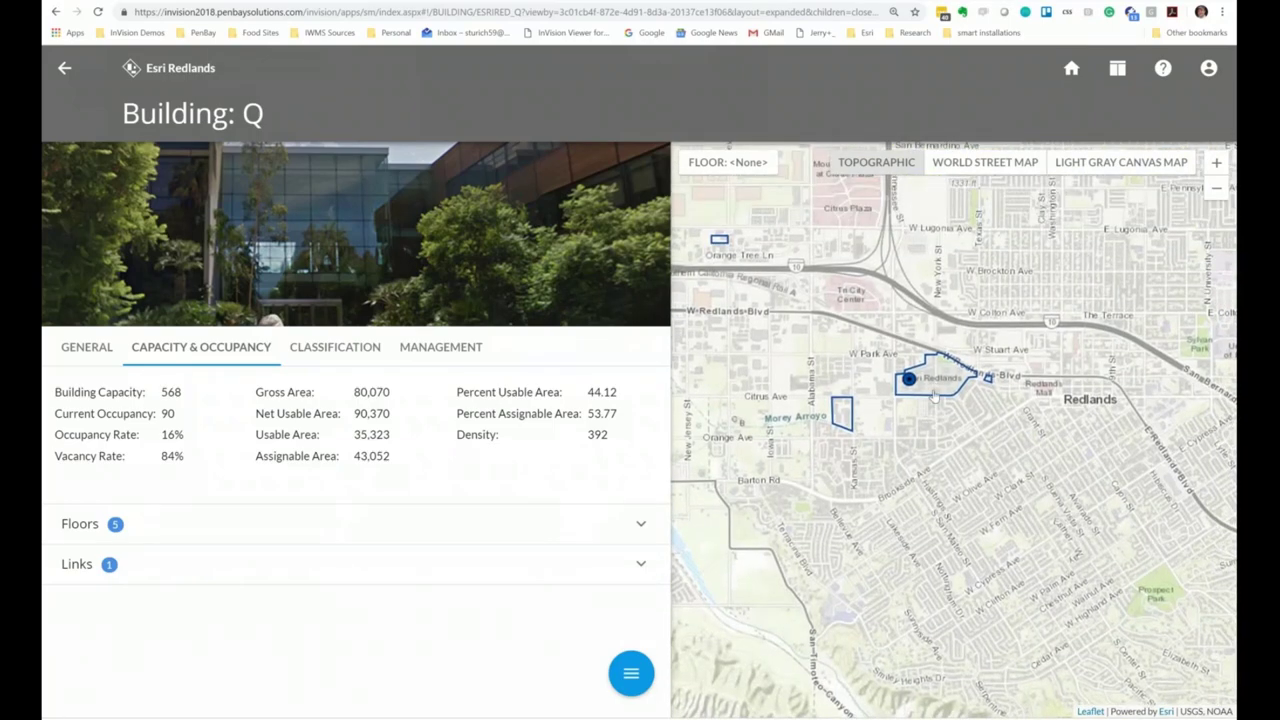
pyautogui.scroll(1, 933, 396)
pyautogui.scroll(3, 933, 396)
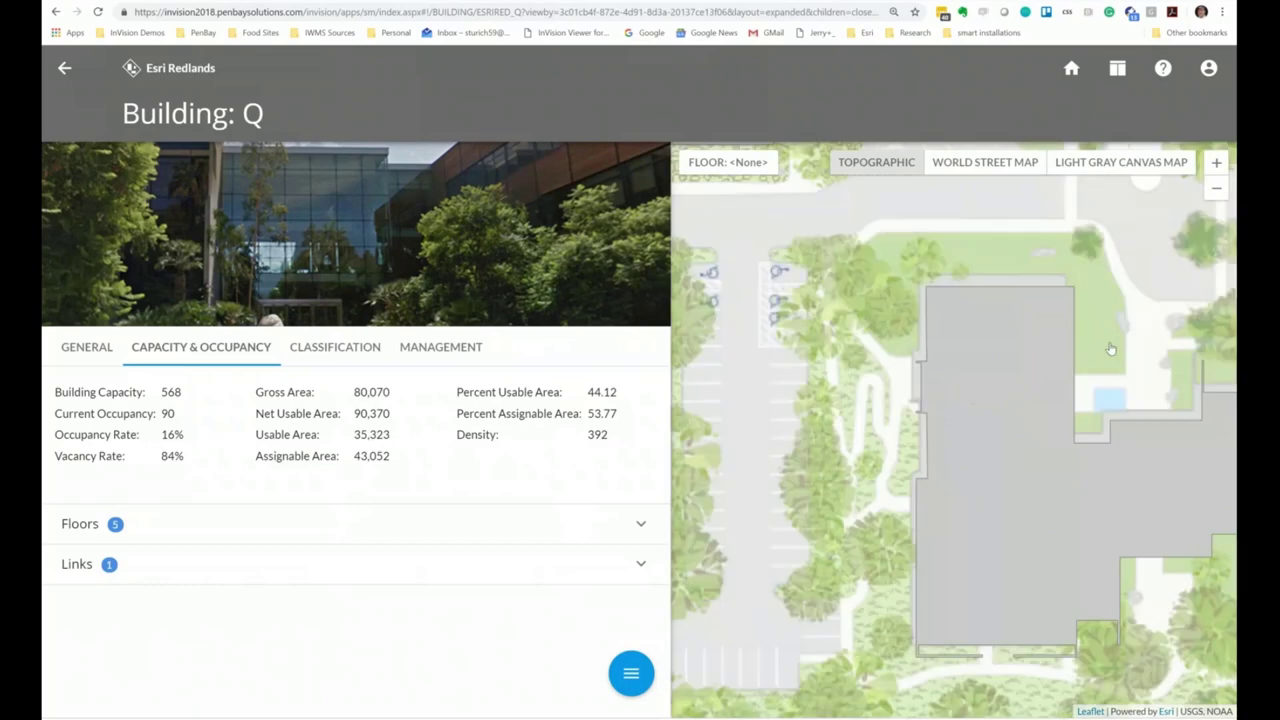
pyautogui.moveTo(930, 332); pyautogui.dragTo(871, 286)
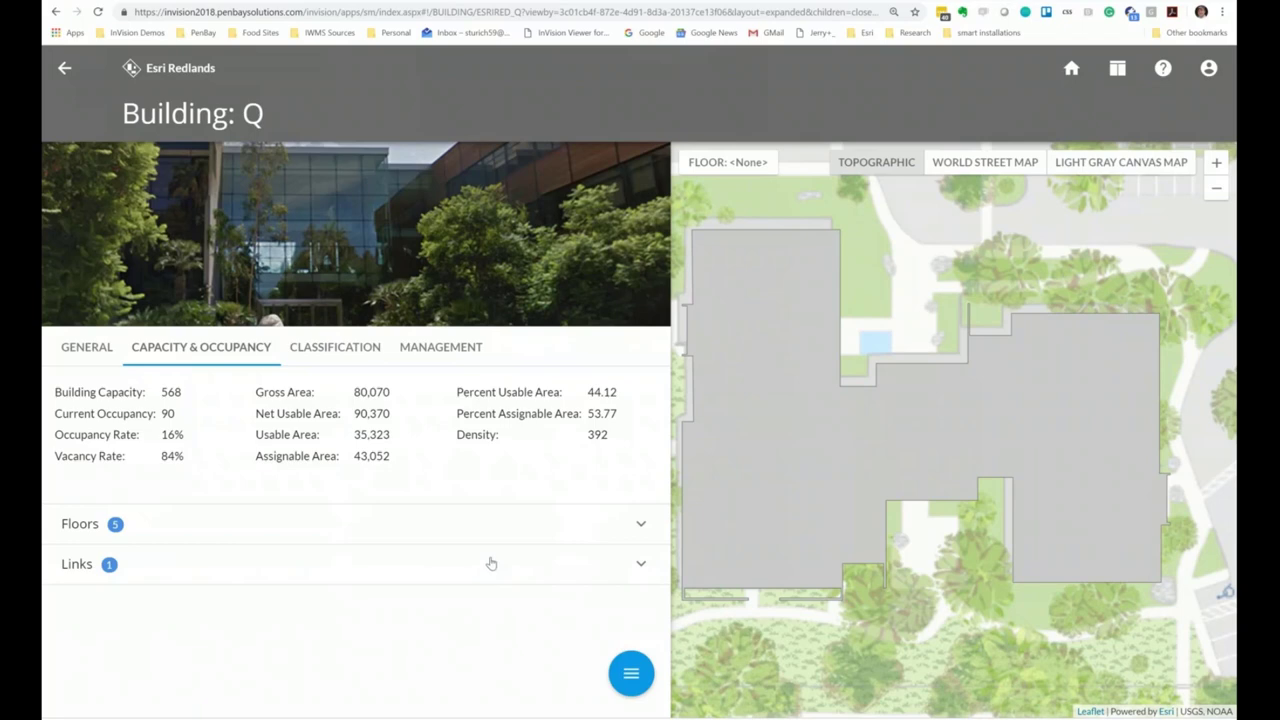
# Expand Building Q's floors table (B through R) and open floor 1's details
pyautogui.click(642, 523)
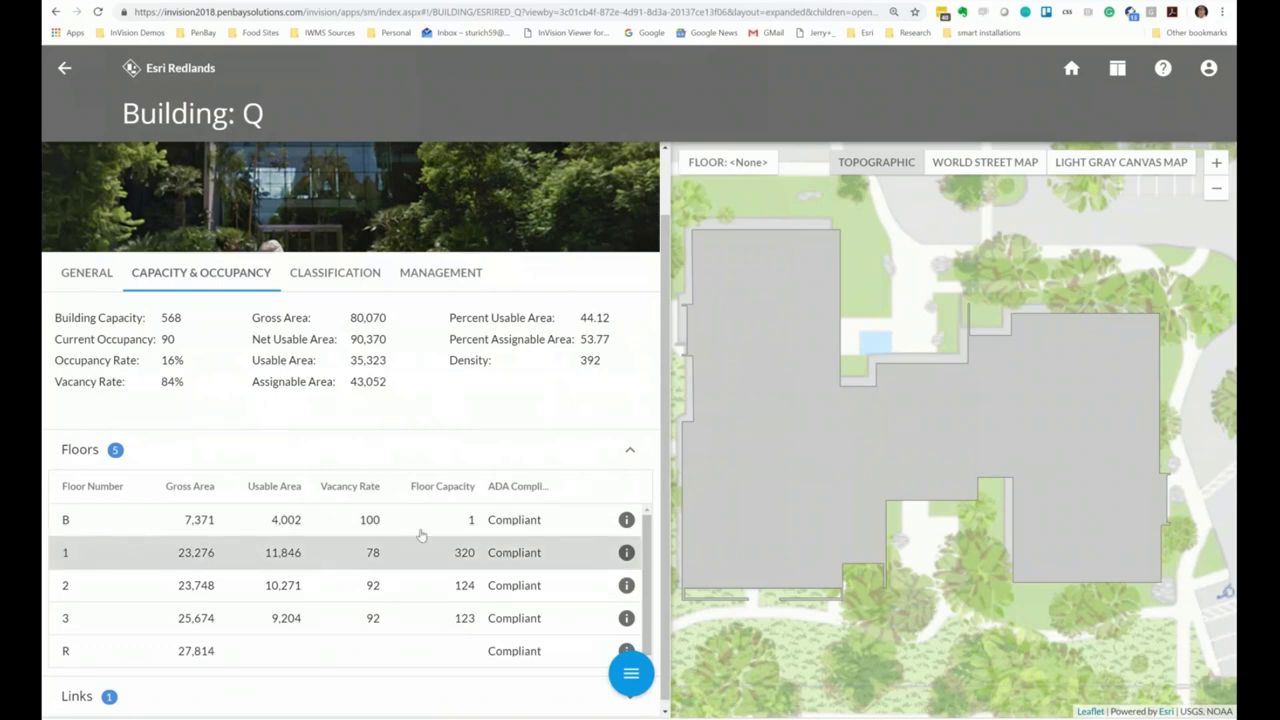
pyautogui.click(627, 553)
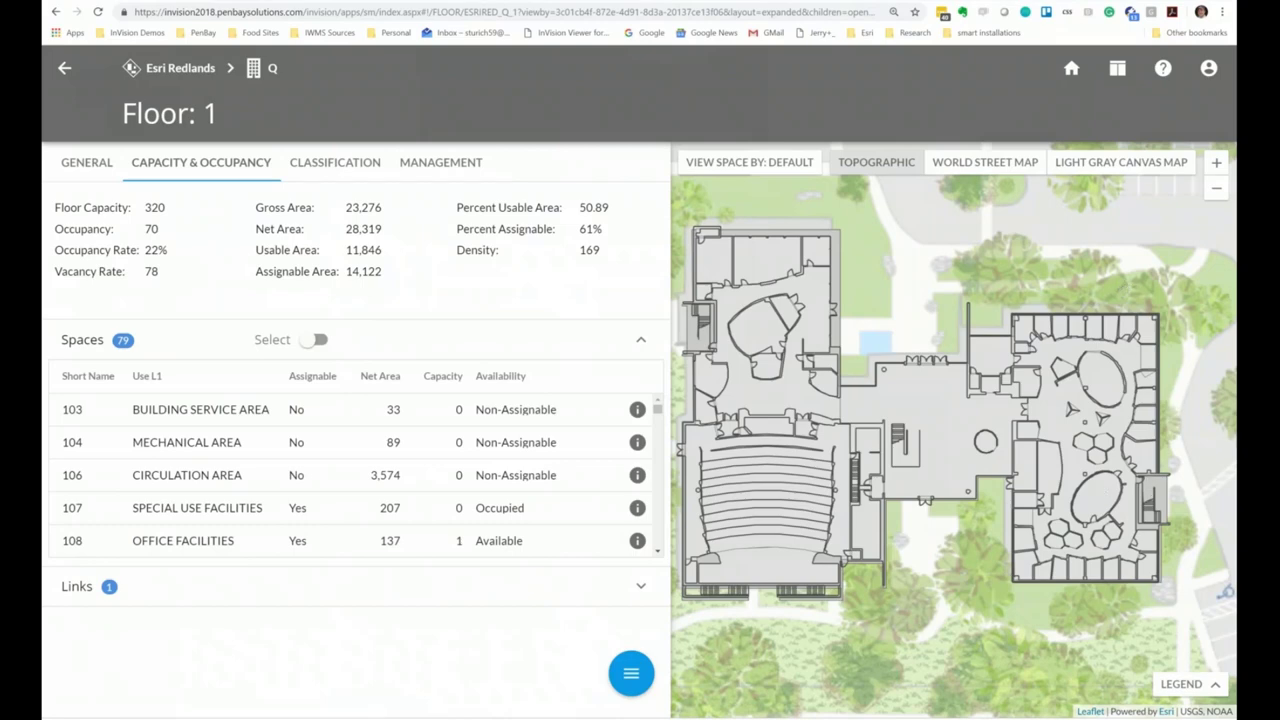
# Zoom and pan the Floor 1 plan to reveal its bottom rooms and show the space colouring choices
pyautogui.scroll(2, 1122, 289)
pyautogui.moveTo(1144, 463); pyautogui.dragTo(1154, 393)
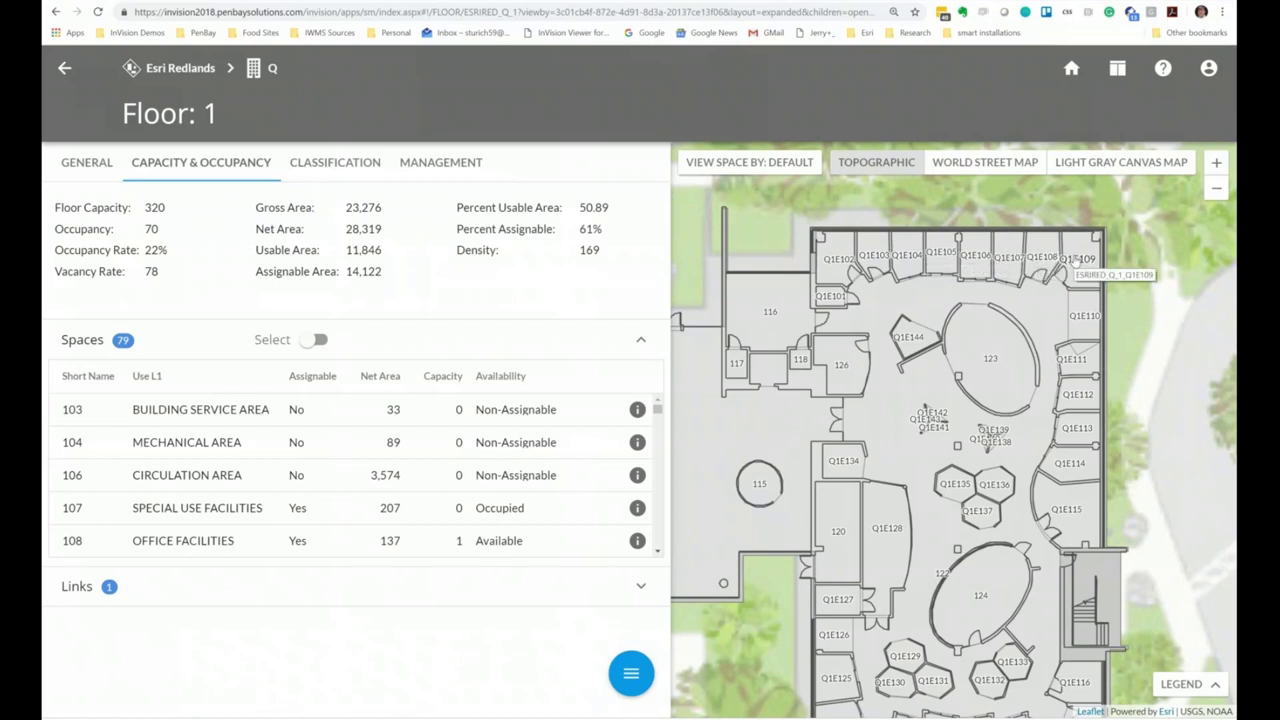
pyautogui.click(770, 168)
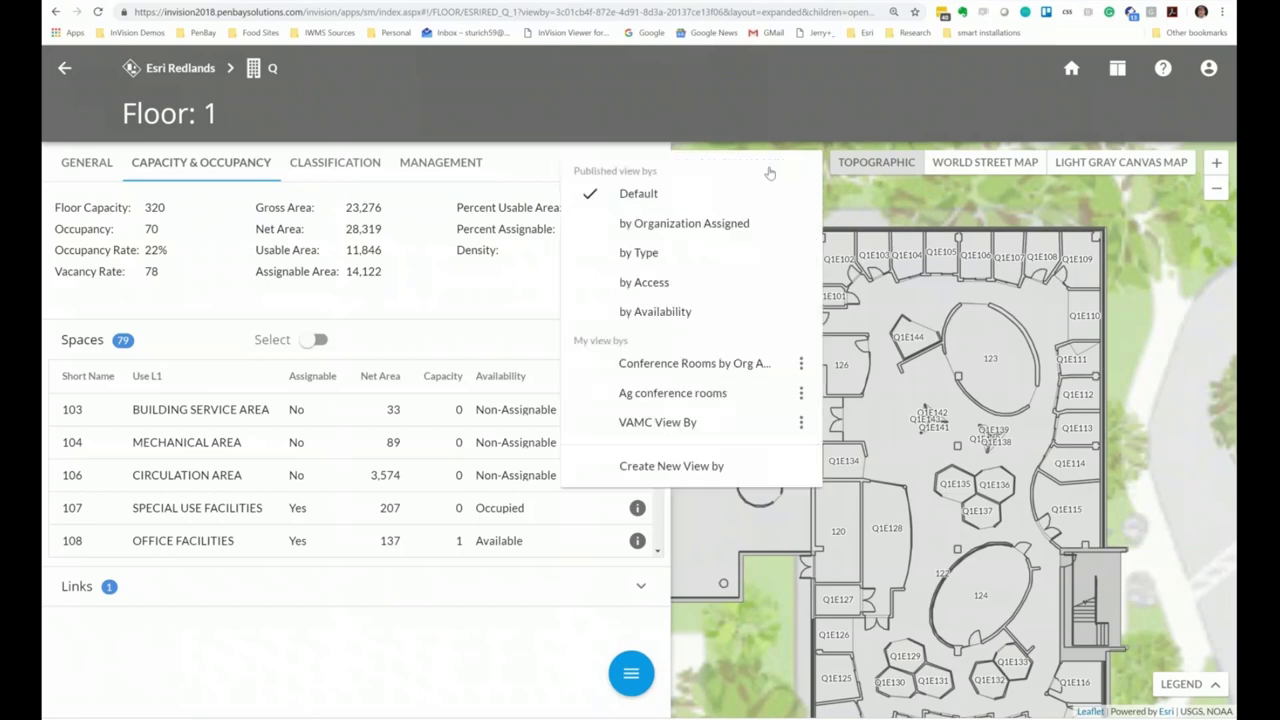
# Colour Floor 1 by Organization Assigned, show the legend, then switch to By Type
pyautogui.click(705, 228)
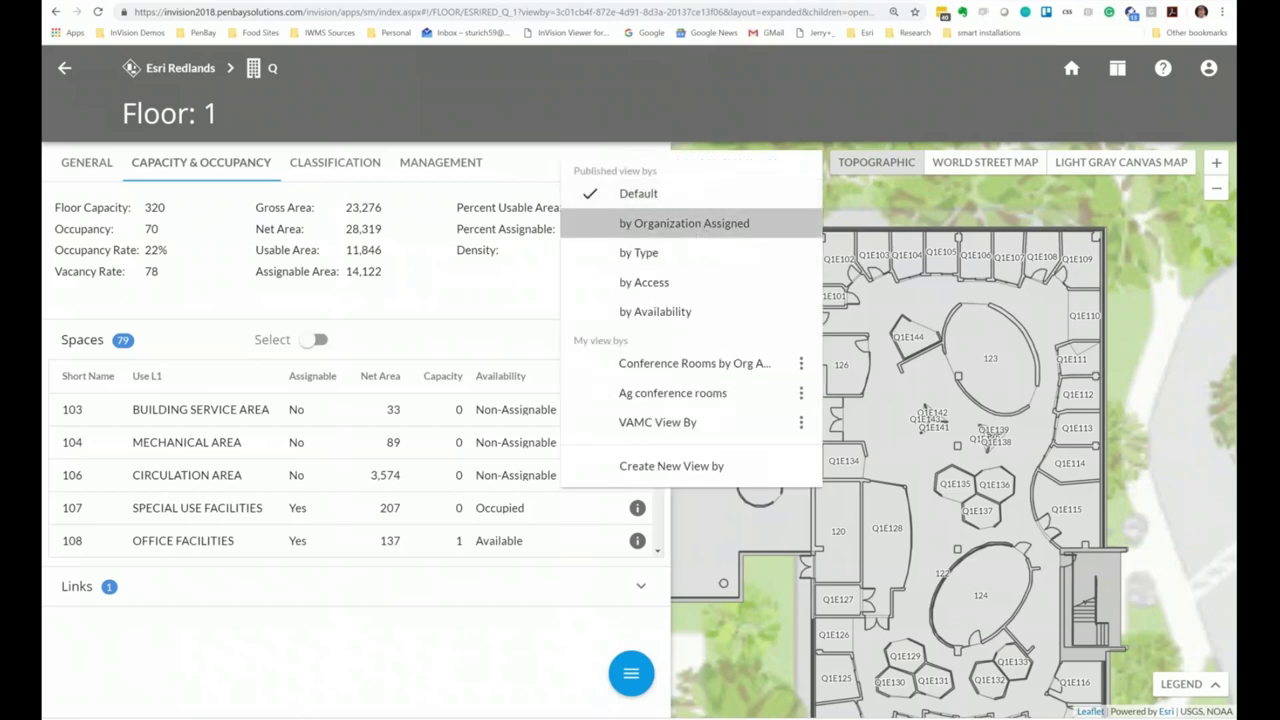
pyautogui.click(1210, 687)
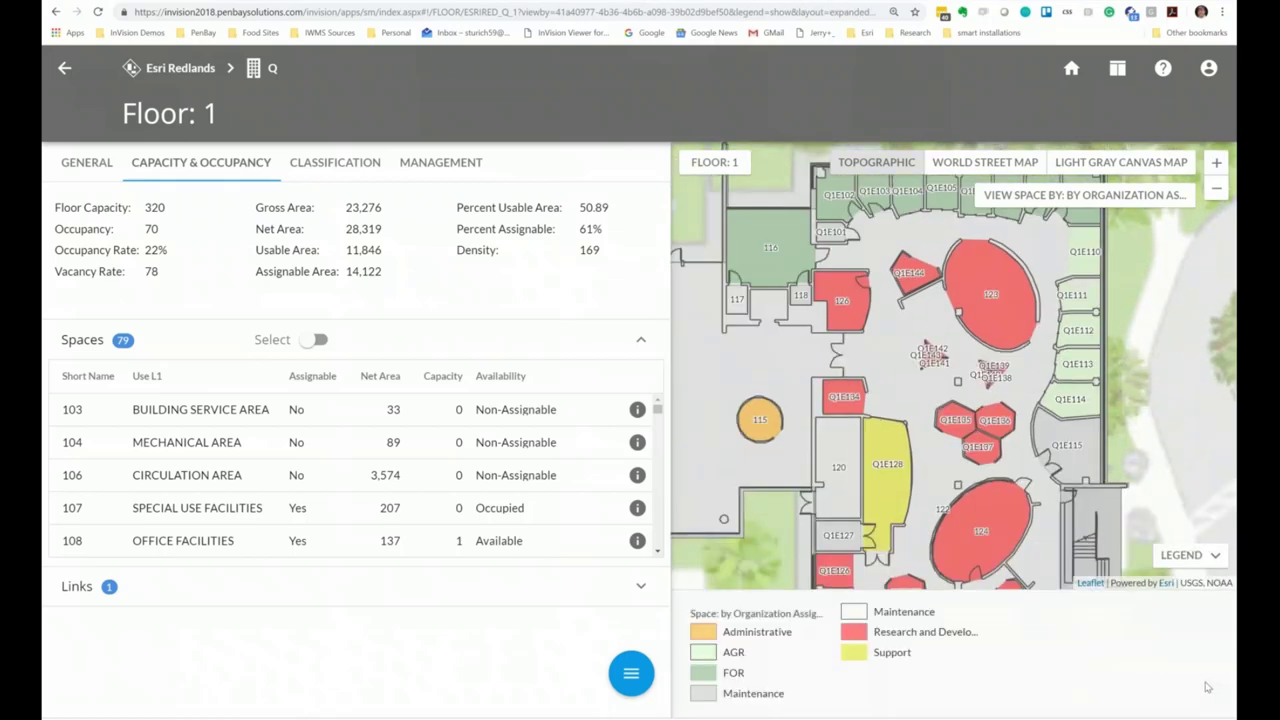
pyautogui.click(1023, 197)
pyautogui.click(1027, 287)
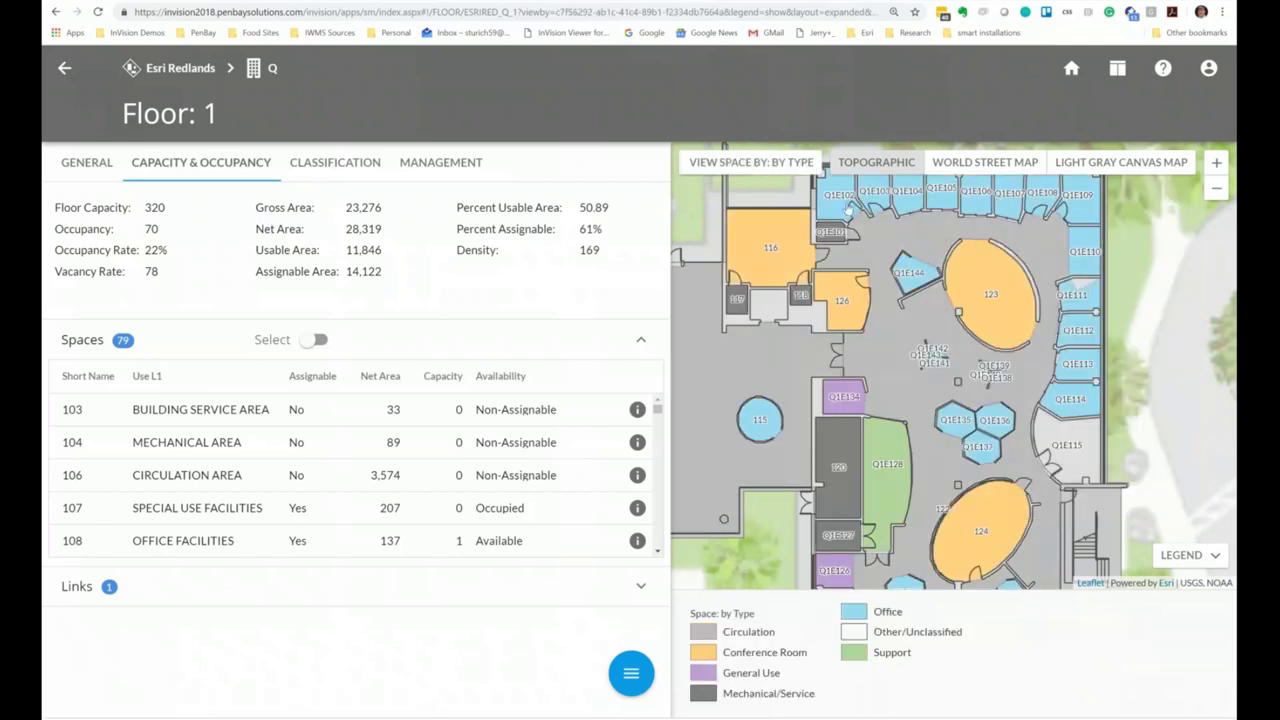
# Collapse the details panel to widen the map, then restore it to full width
pyautogui.click(762, 163)
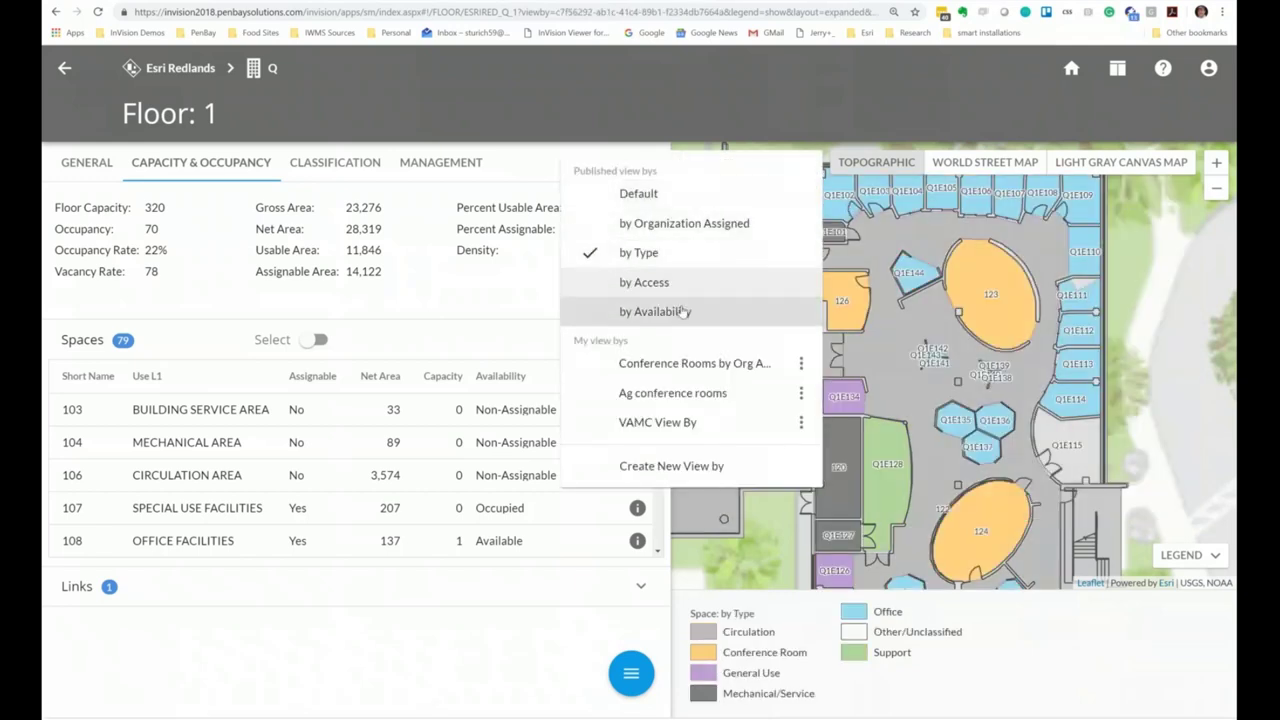
pyautogui.click(680, 420)
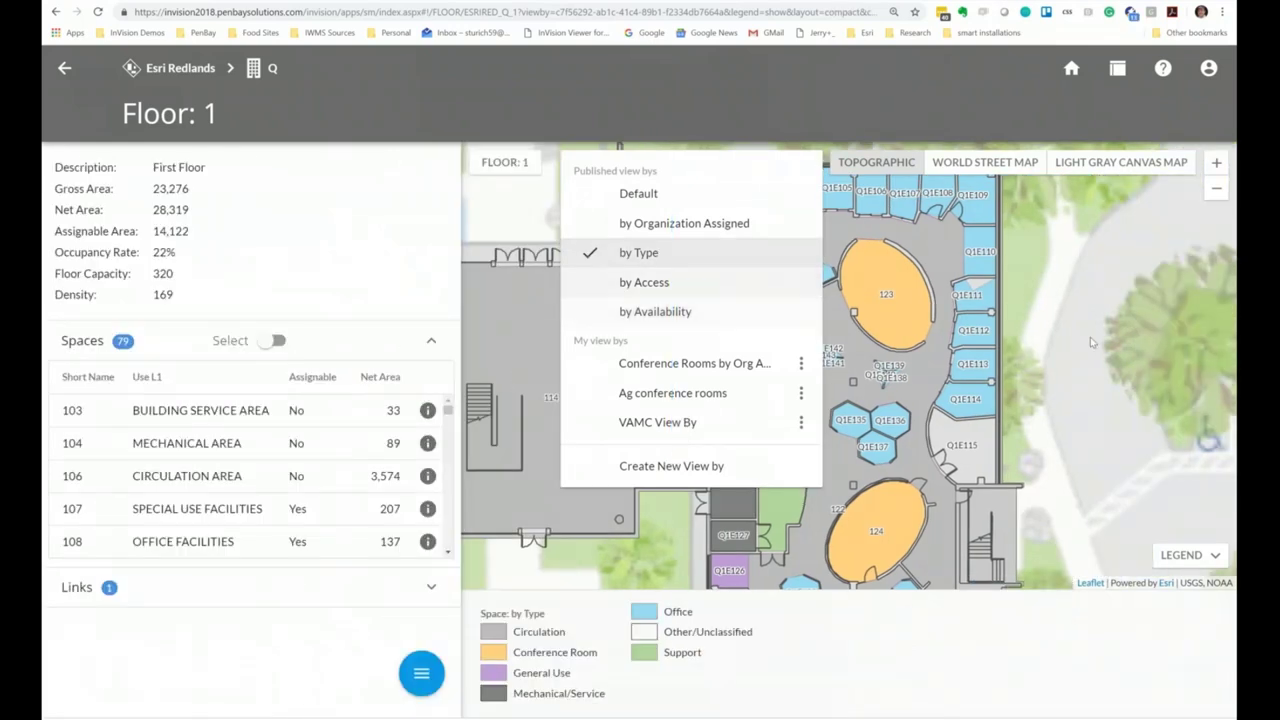
pyautogui.click(813, 503)
pyautogui.moveTo(466, 420)
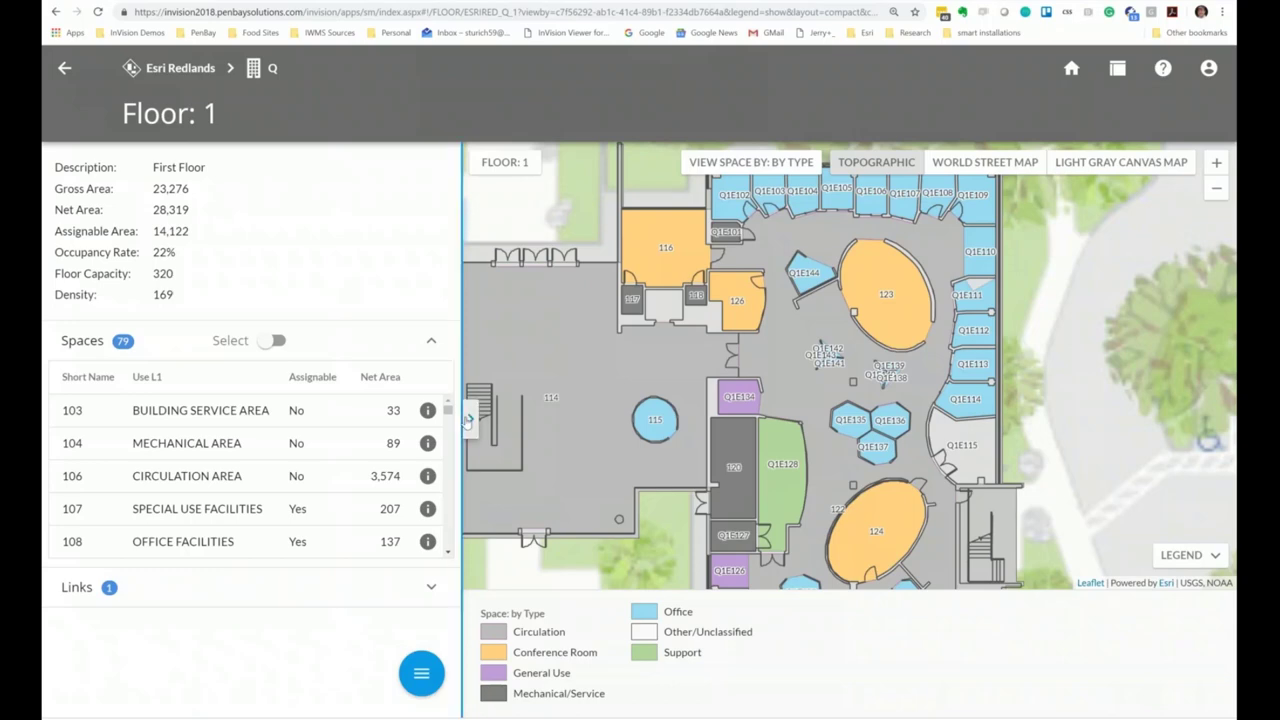
pyautogui.click(466, 420)
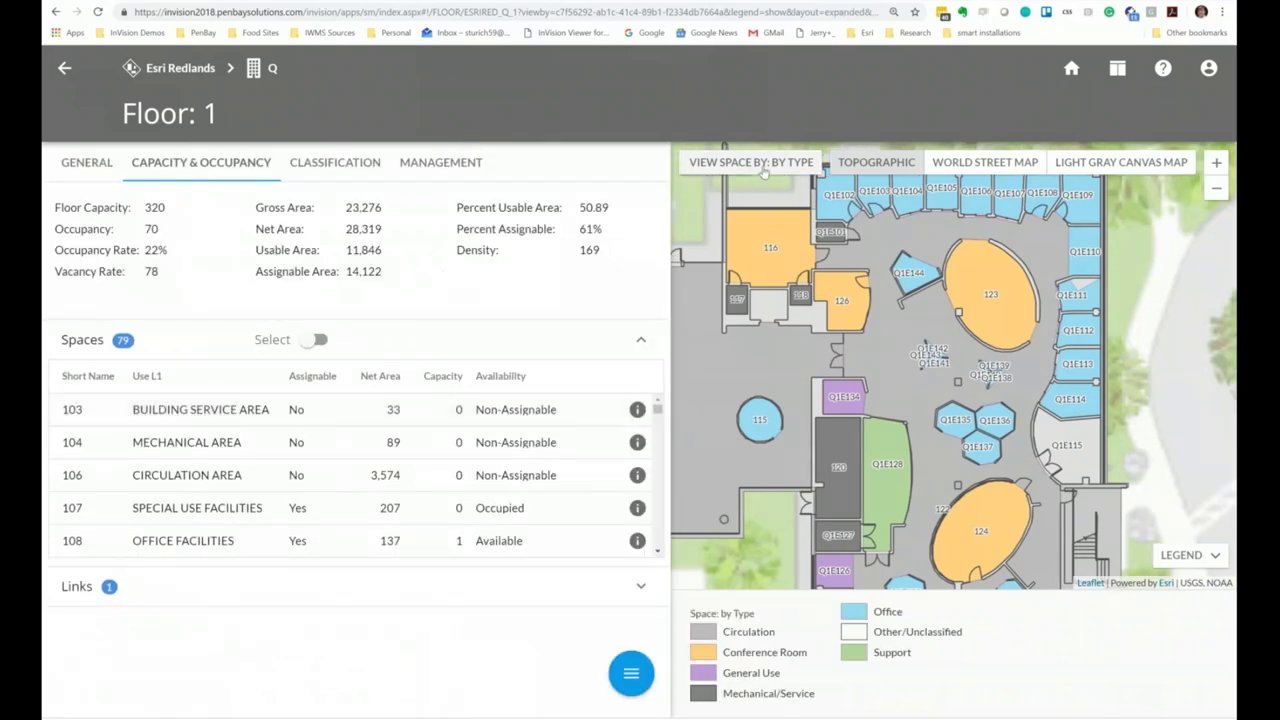
# Colour the floor plan By Availability and pan to show the top rooms
pyautogui.click(763, 172)
pyautogui.click(704, 310)
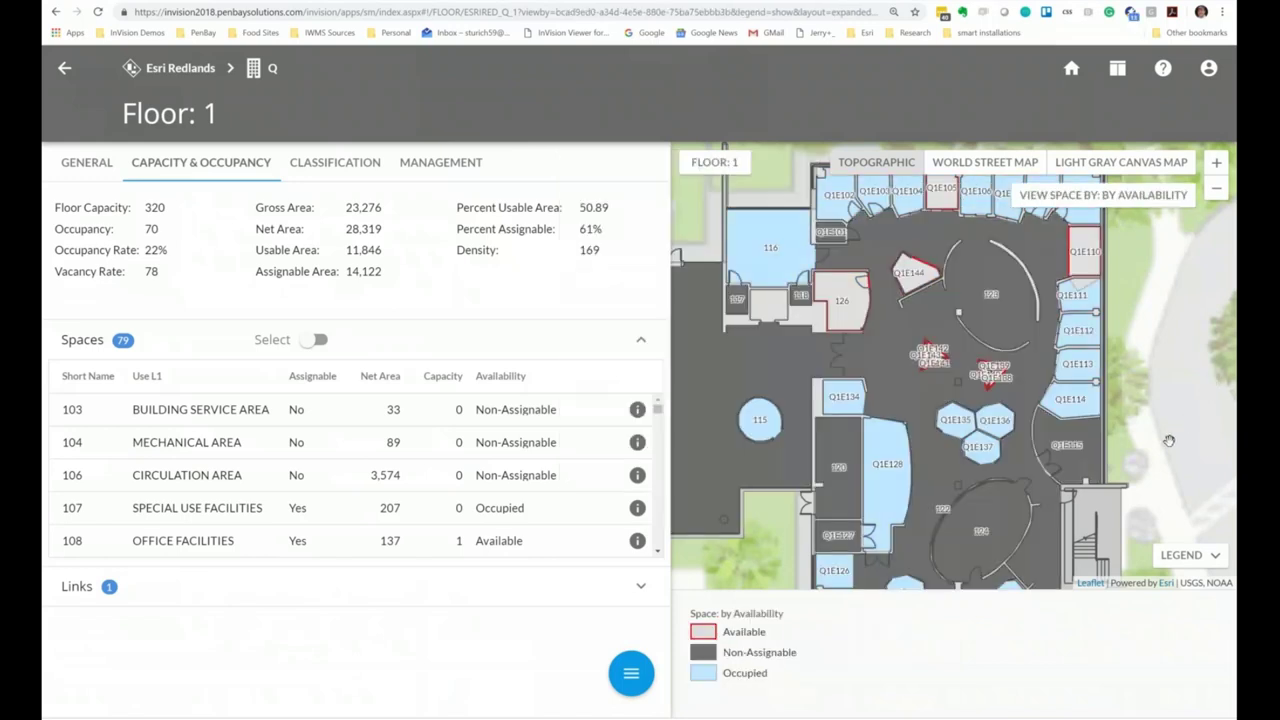
pyautogui.moveTo(1191, 367); pyautogui.dragTo(1167, 417)
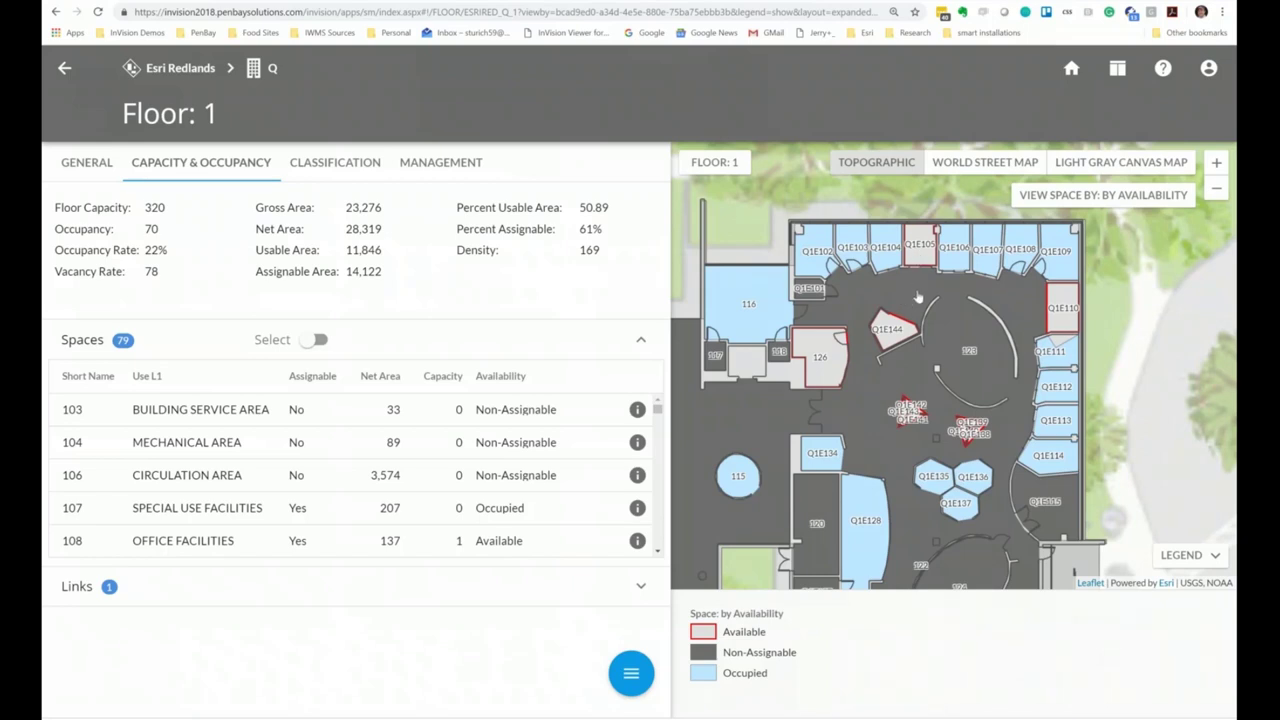
# Assign the searched employee to room Q1E105, removing their existing Q1E112 assignment, and save
pyautogui.click(920, 250)
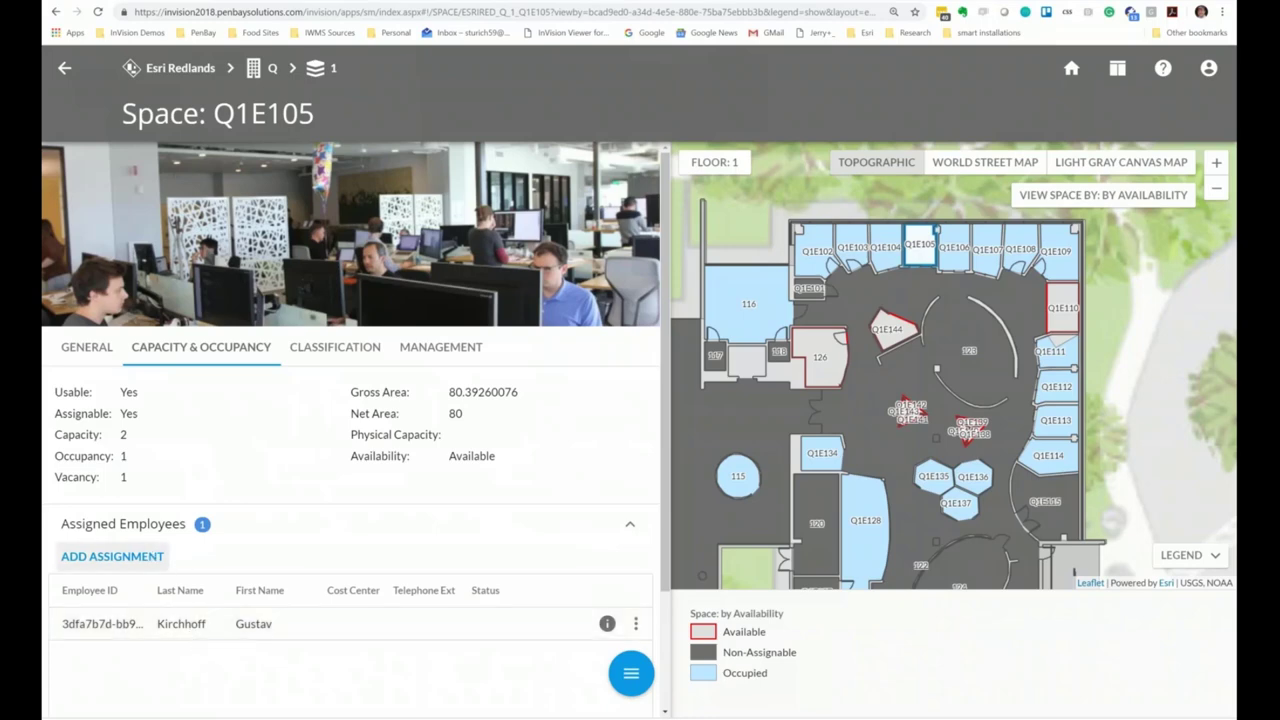
pyautogui.click(146, 562)
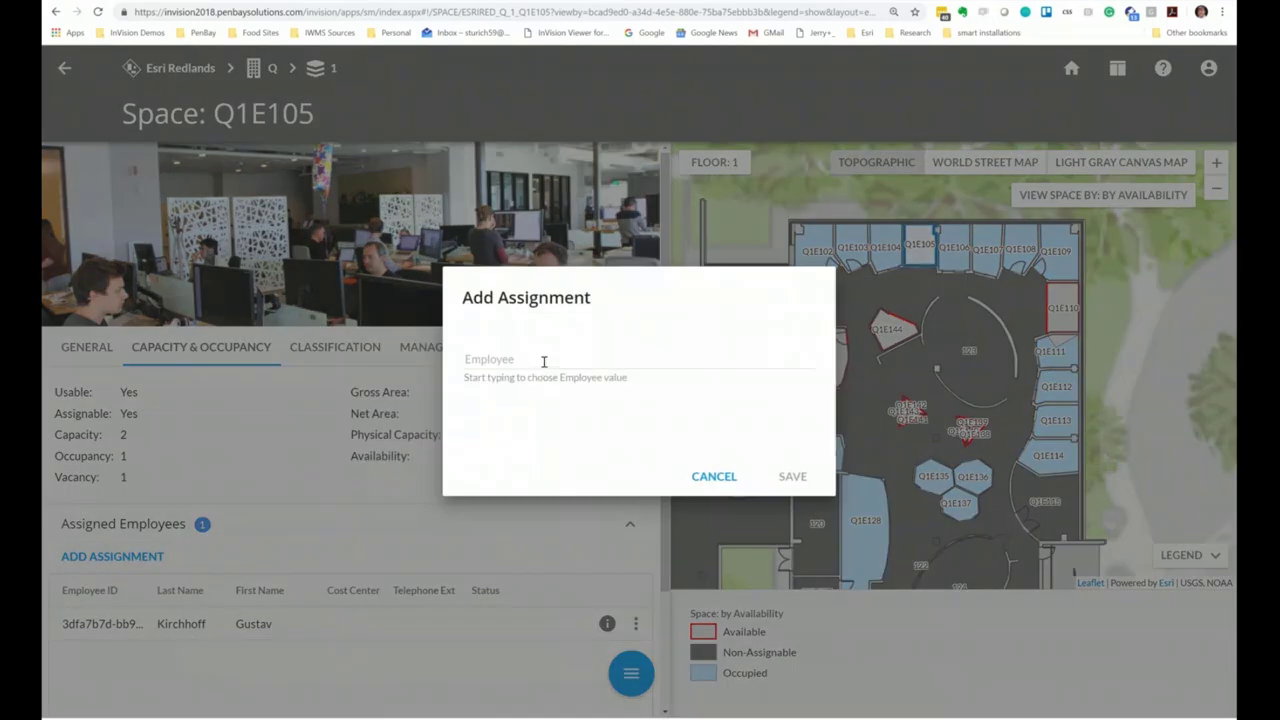
pyautogui.click(543, 360)
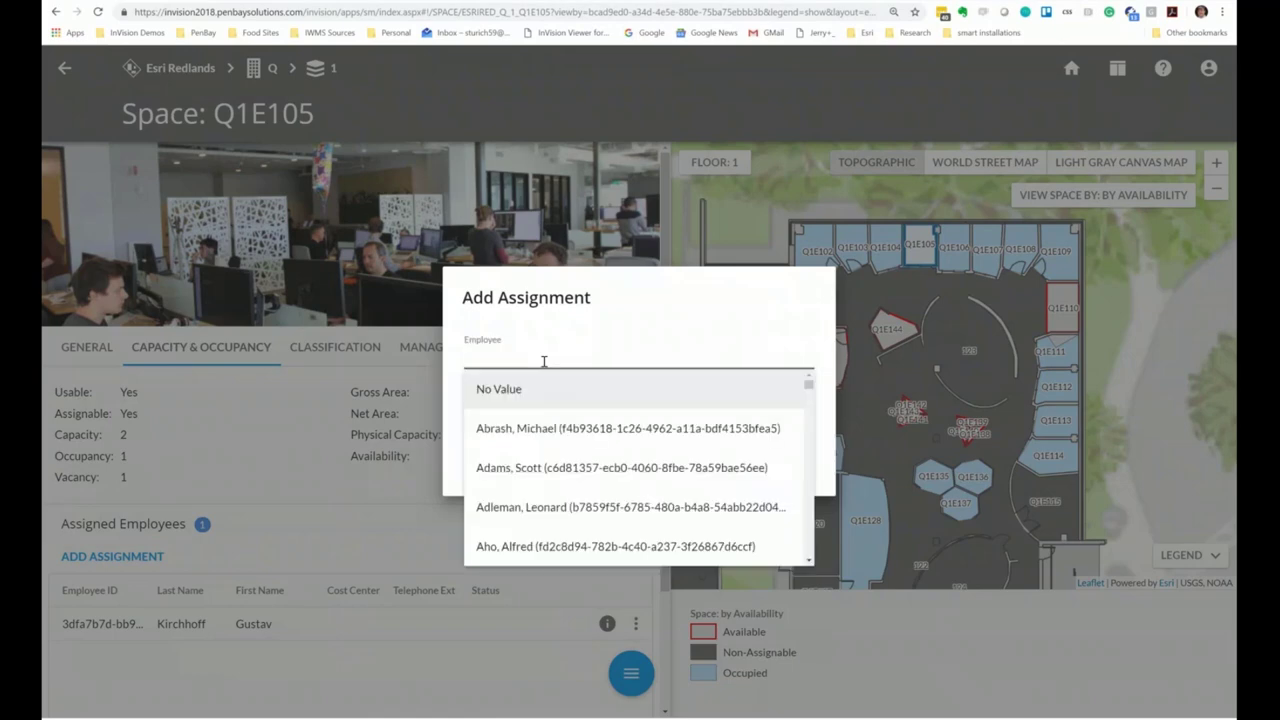
pyautogui.write('Albert')
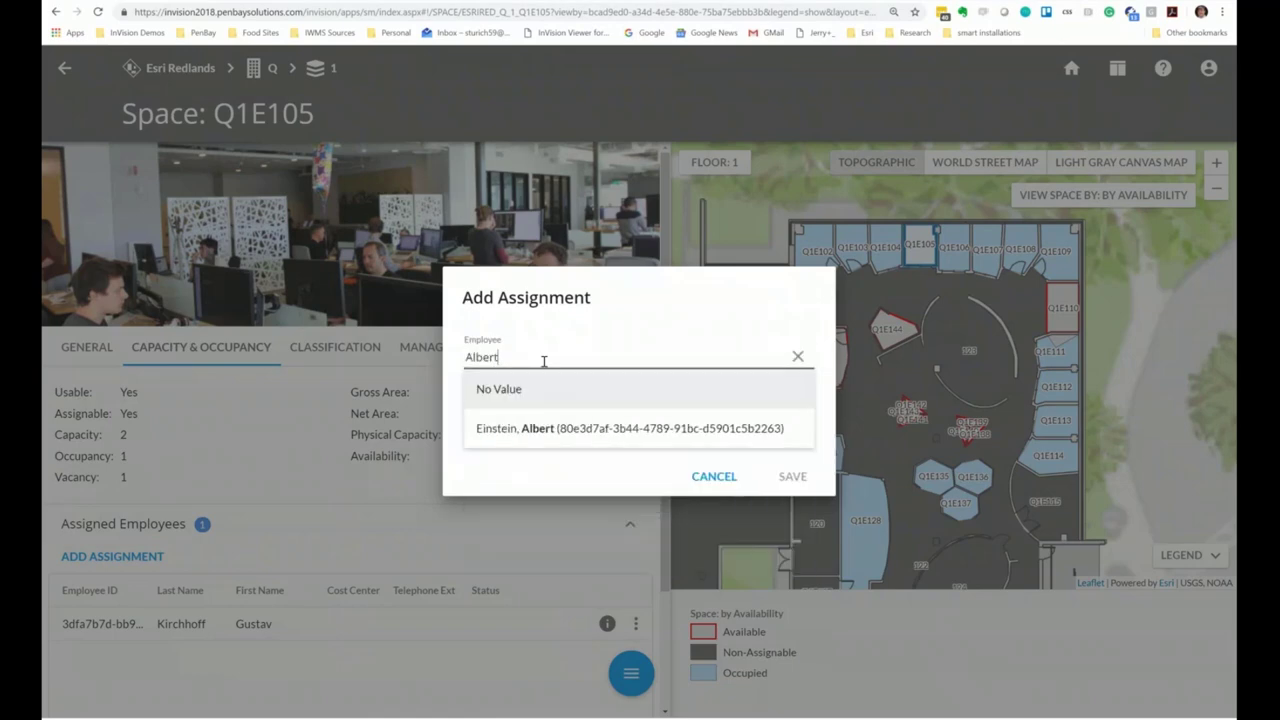
pyautogui.click(560, 428)
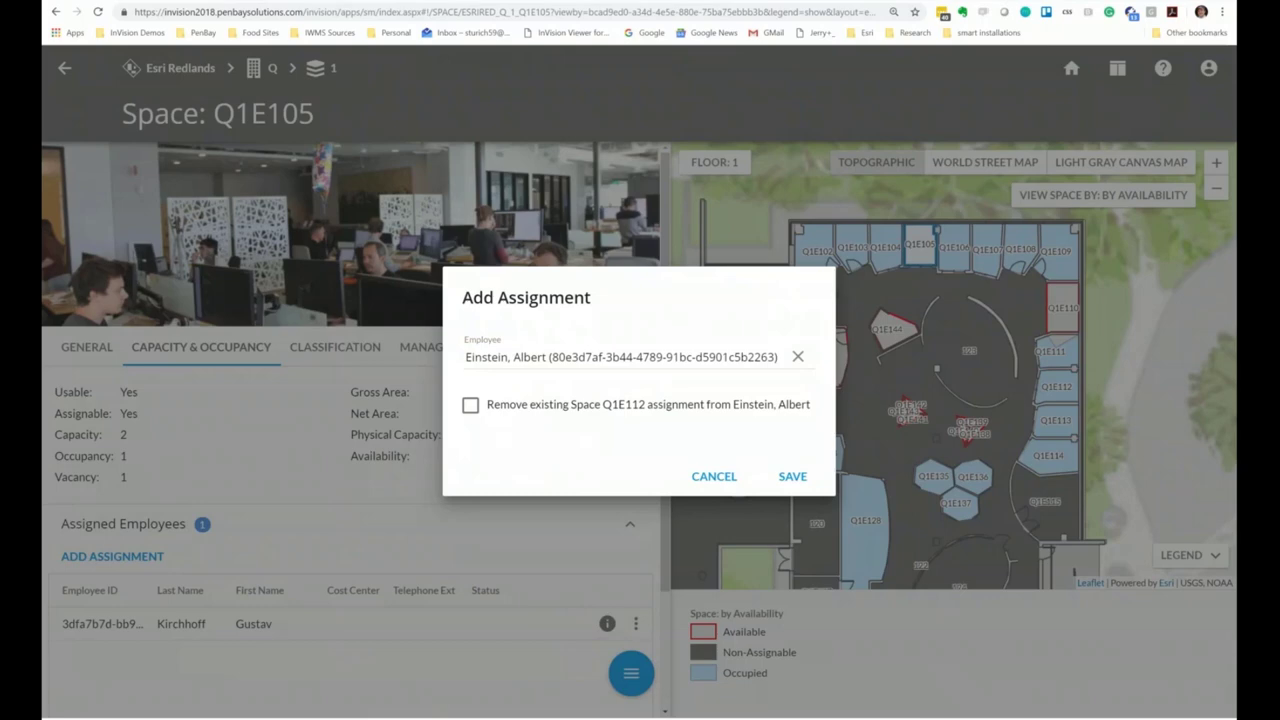
pyautogui.click(470, 406)
pyautogui.click(792, 478)
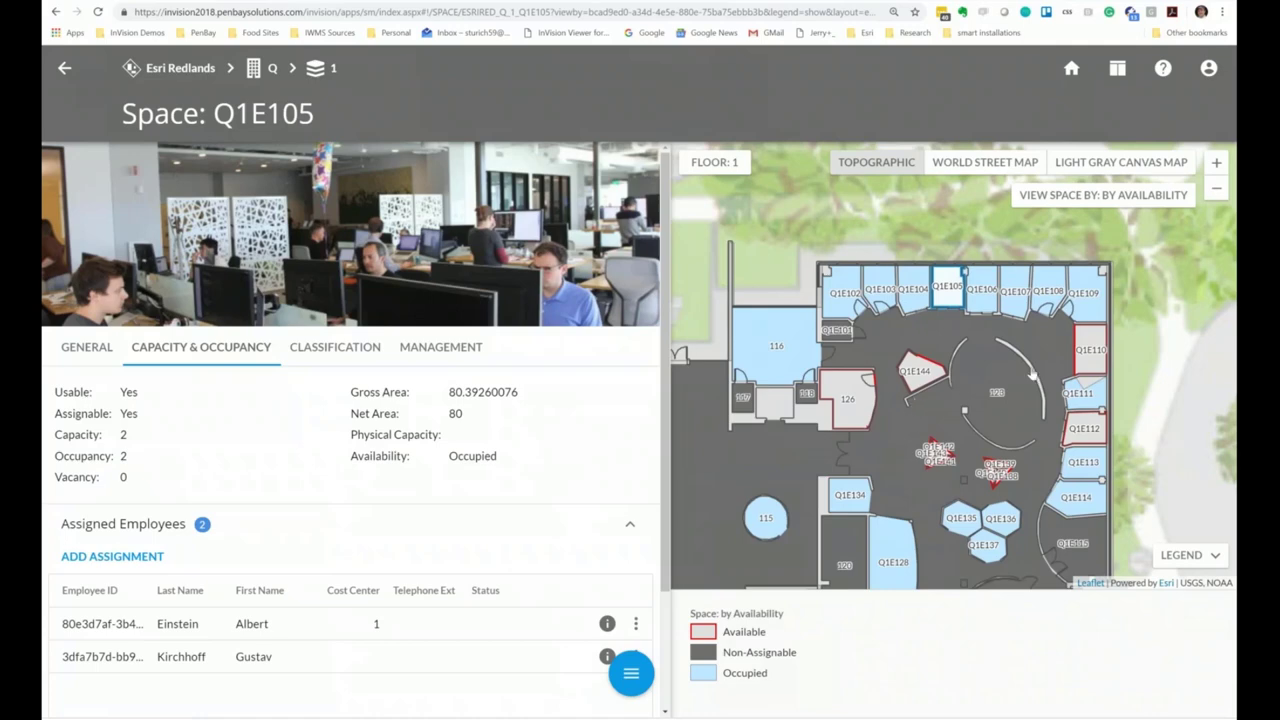
# Colour the plan by Organization Assigned and switch on space selection for Floor 1
pyautogui.click(1128, 198)
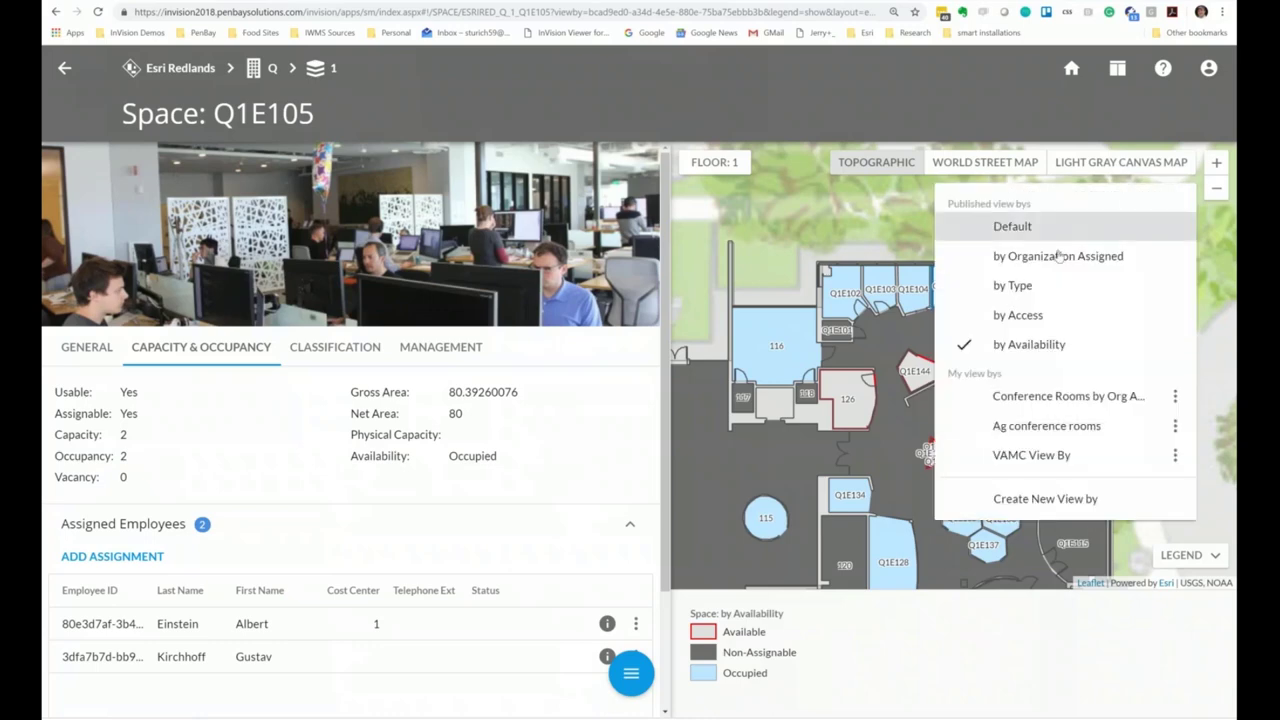
pyautogui.click(1058, 256)
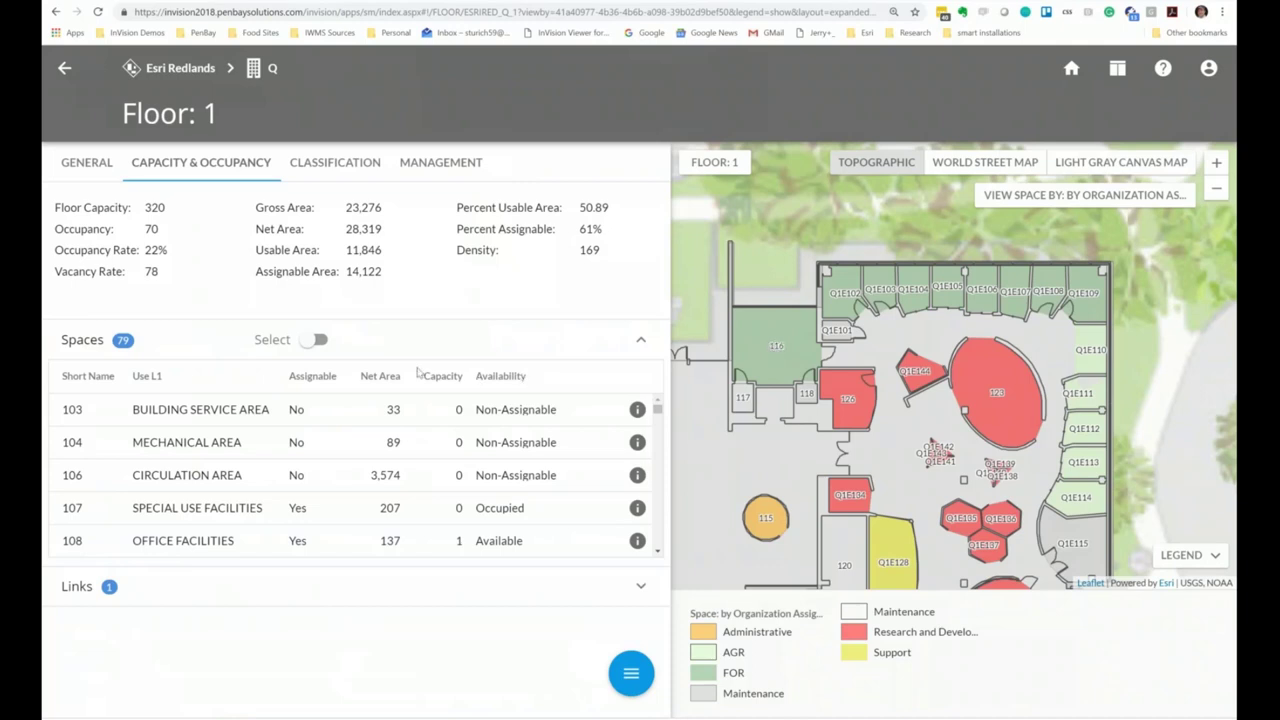
pyautogui.click(316, 340)
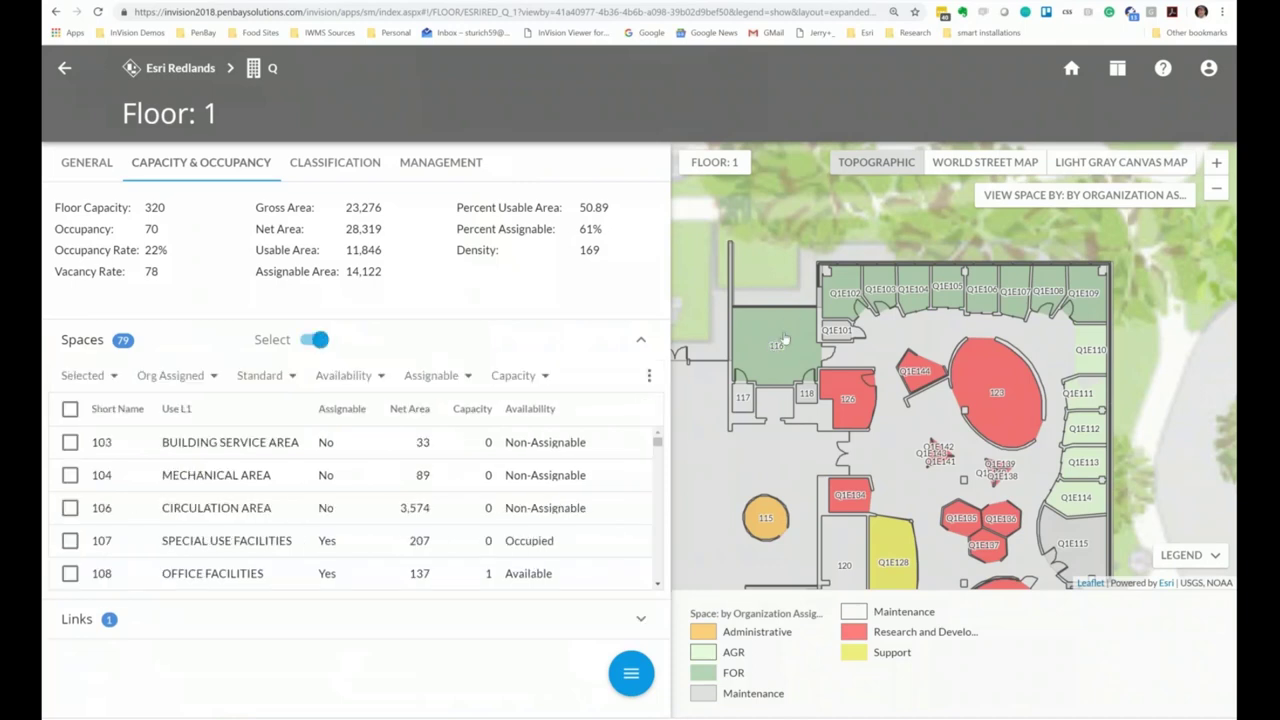
# Select room 116 and the neighbouring top-row rooms through Q1E107 on the Floor 1 plan
pyautogui.click(845, 292)
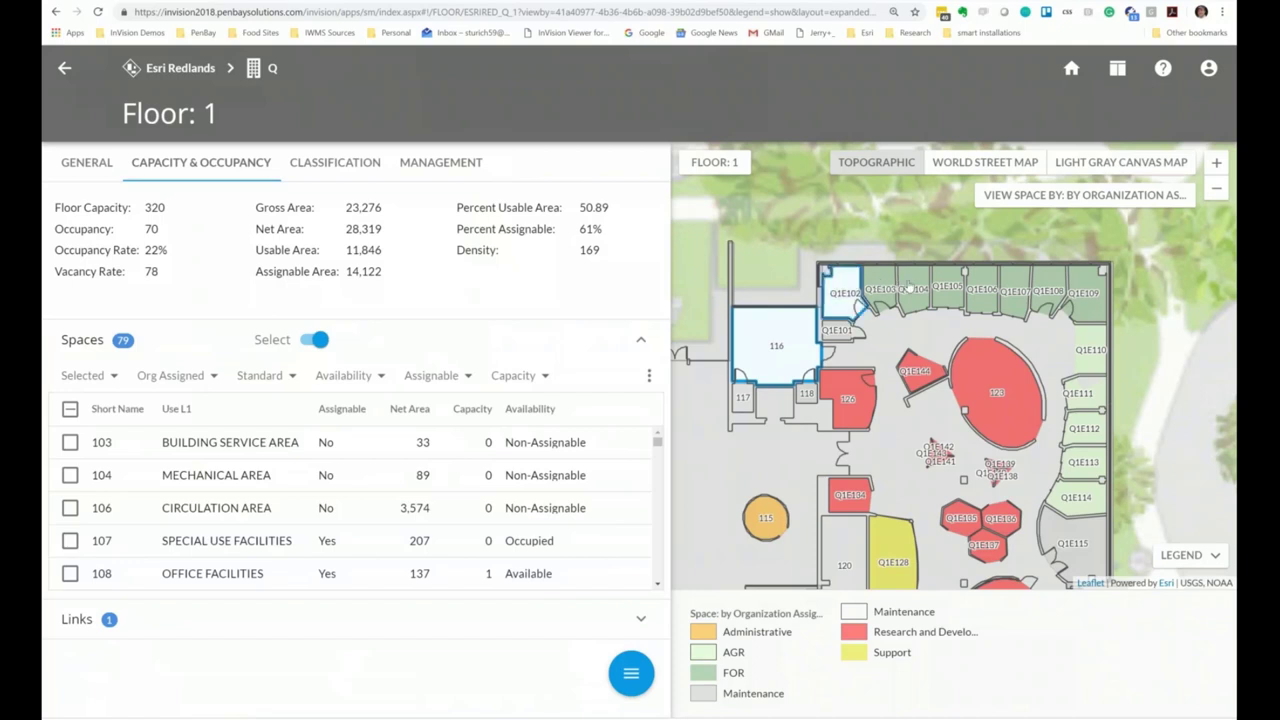
pyautogui.click(880, 290)
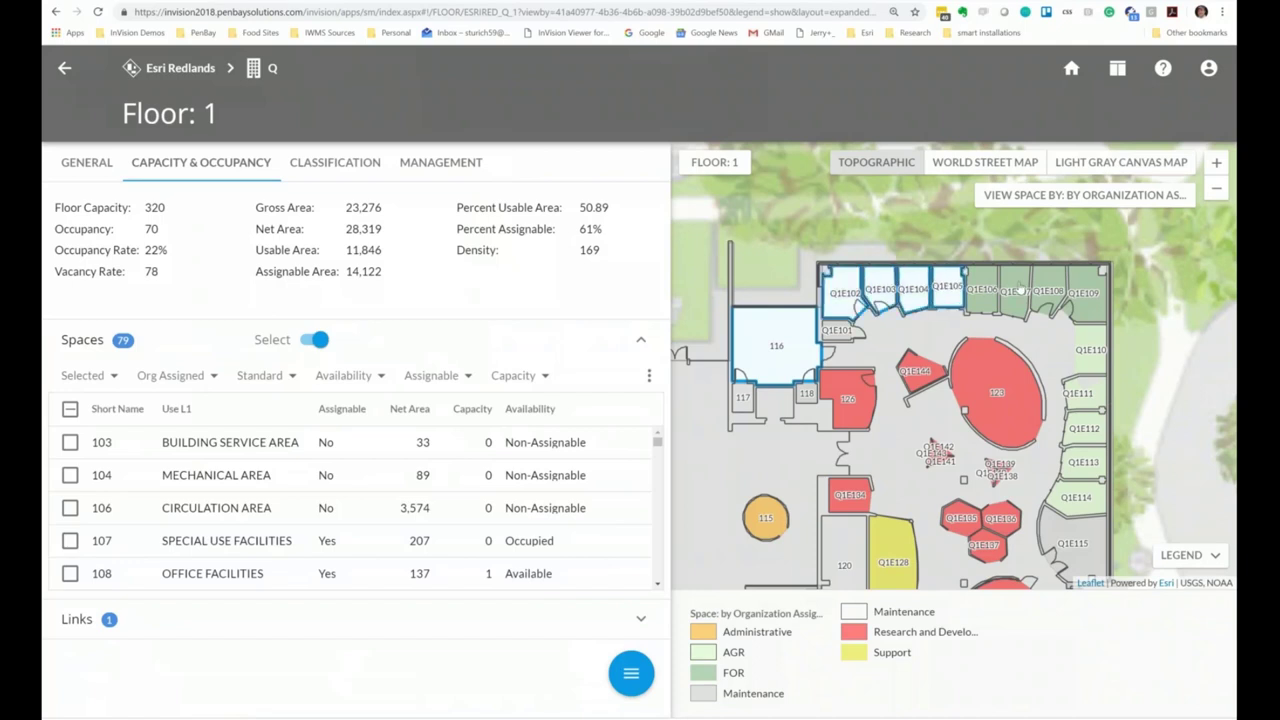
pyautogui.moveTo(1019, 290); pyautogui.dragTo(1083, 284)
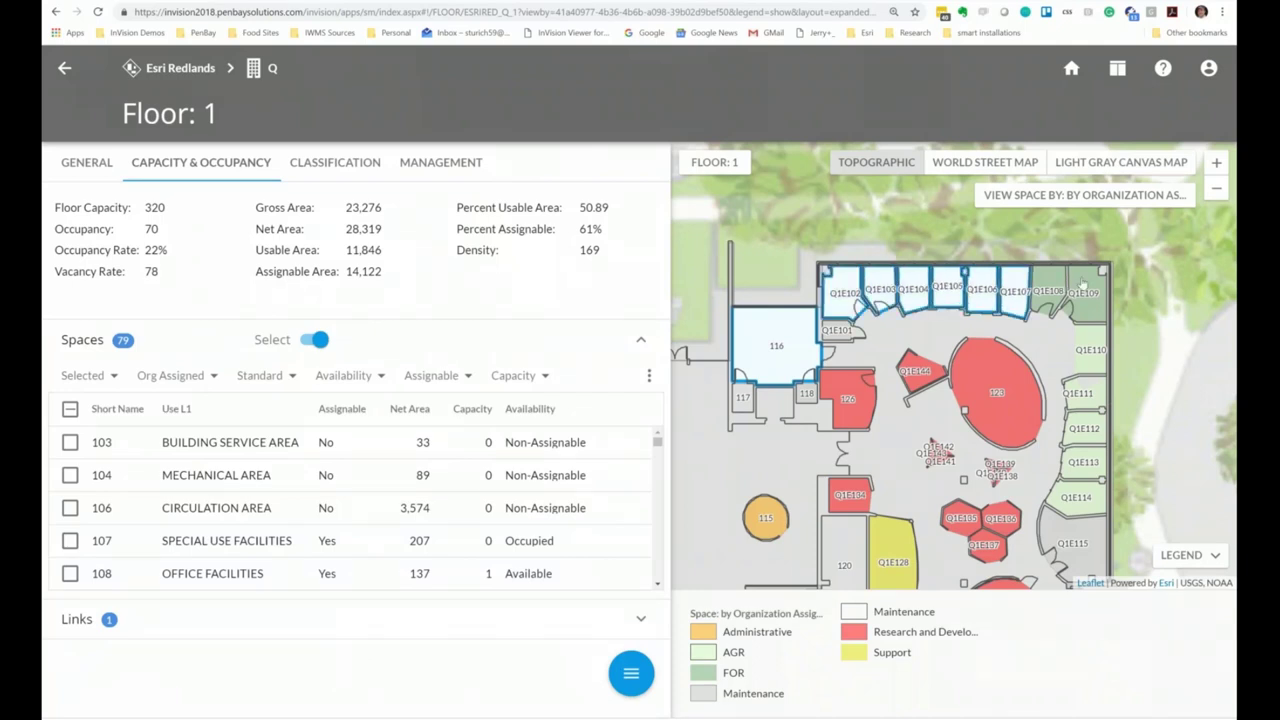
# Bulk update the nine selected spaces to Organization Assigned ENG - College of Engineering and save
pyautogui.click(649, 380)
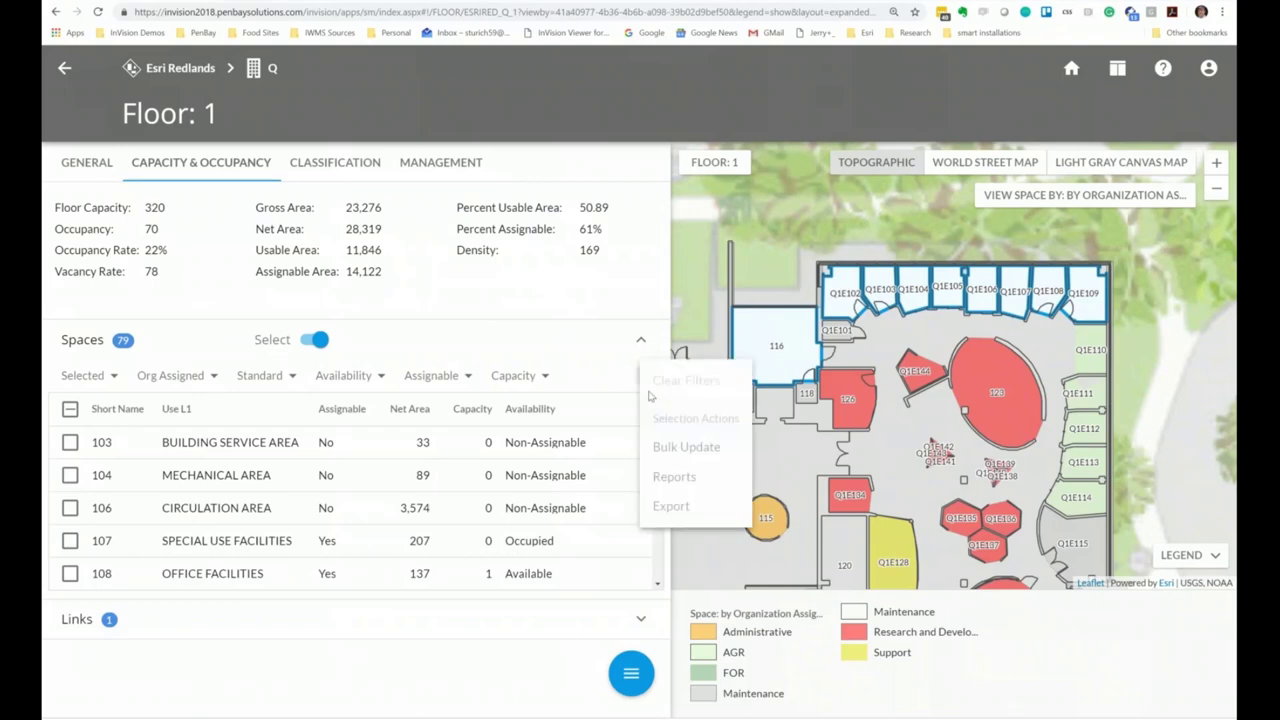
pyautogui.click(686, 446)
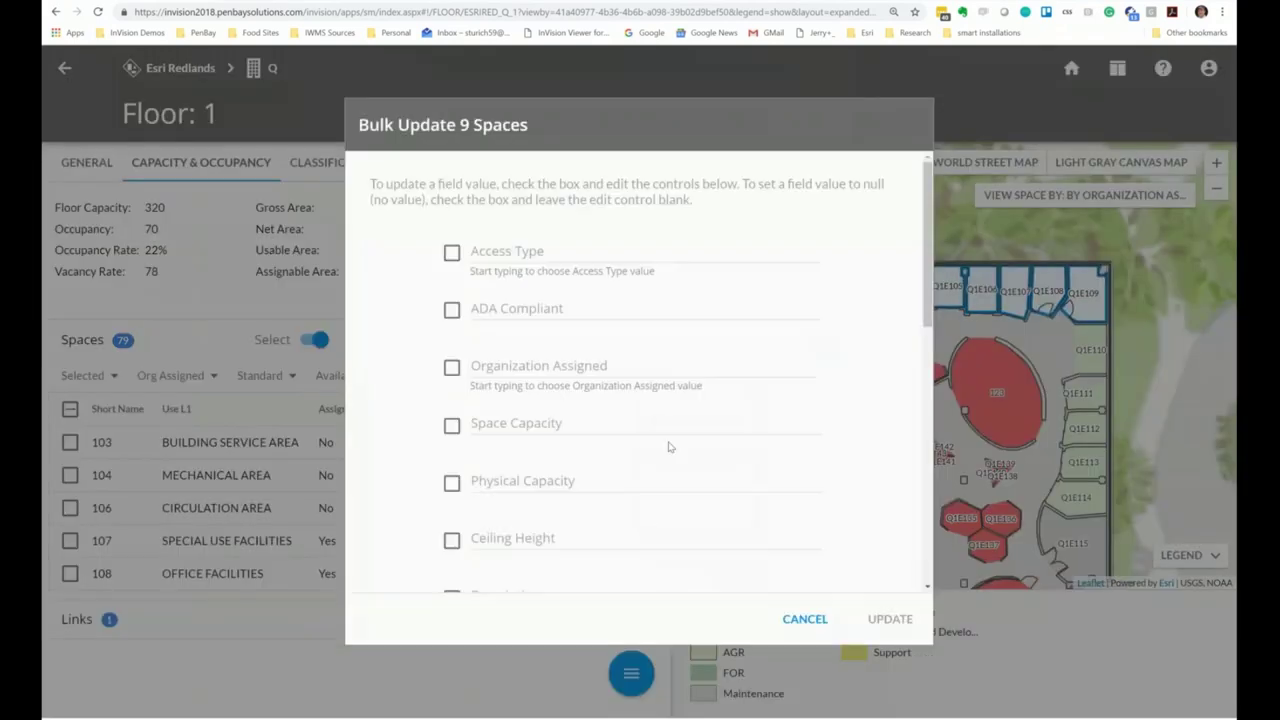
pyautogui.click(525, 368)
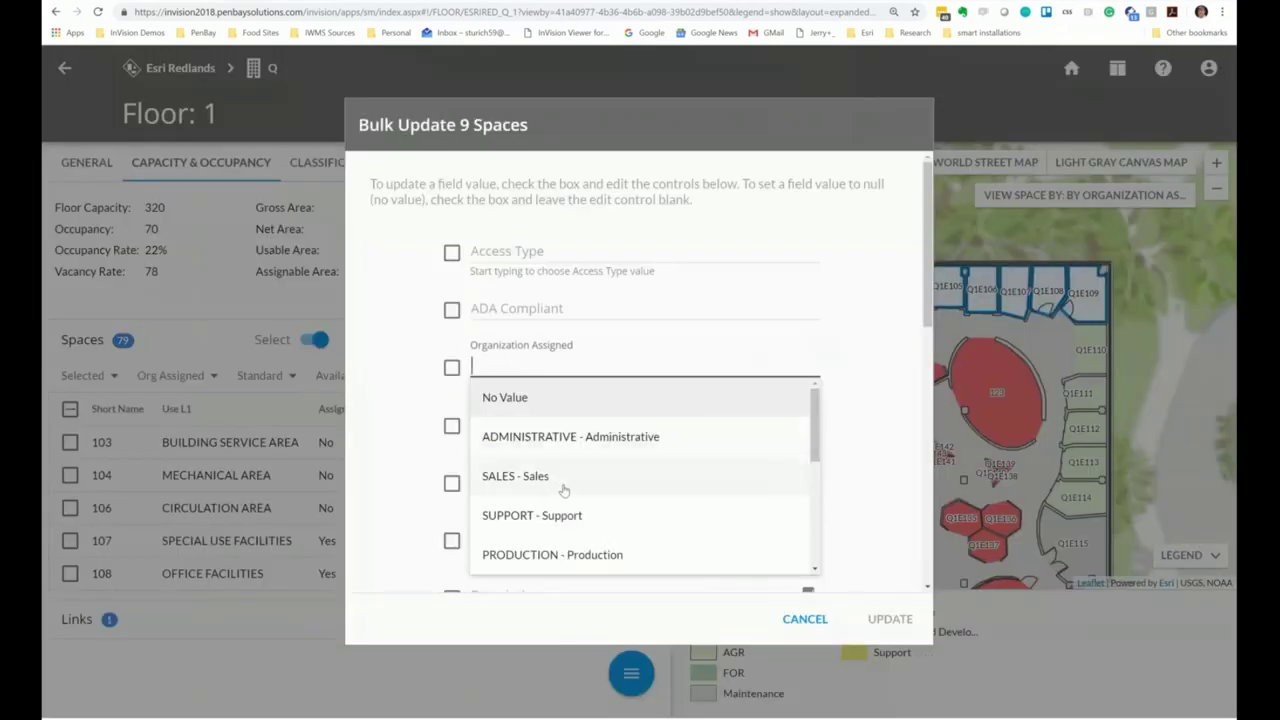
pyautogui.scroll(-5, 562, 490)
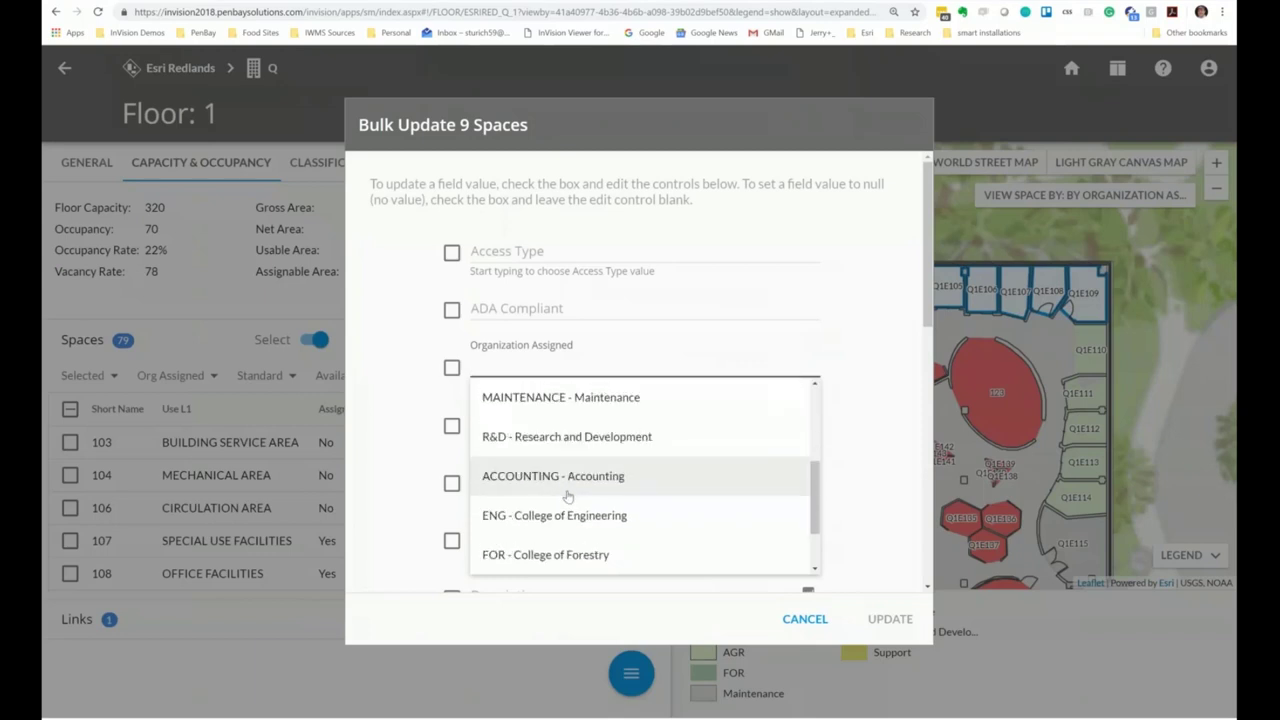
pyautogui.click(573, 516)
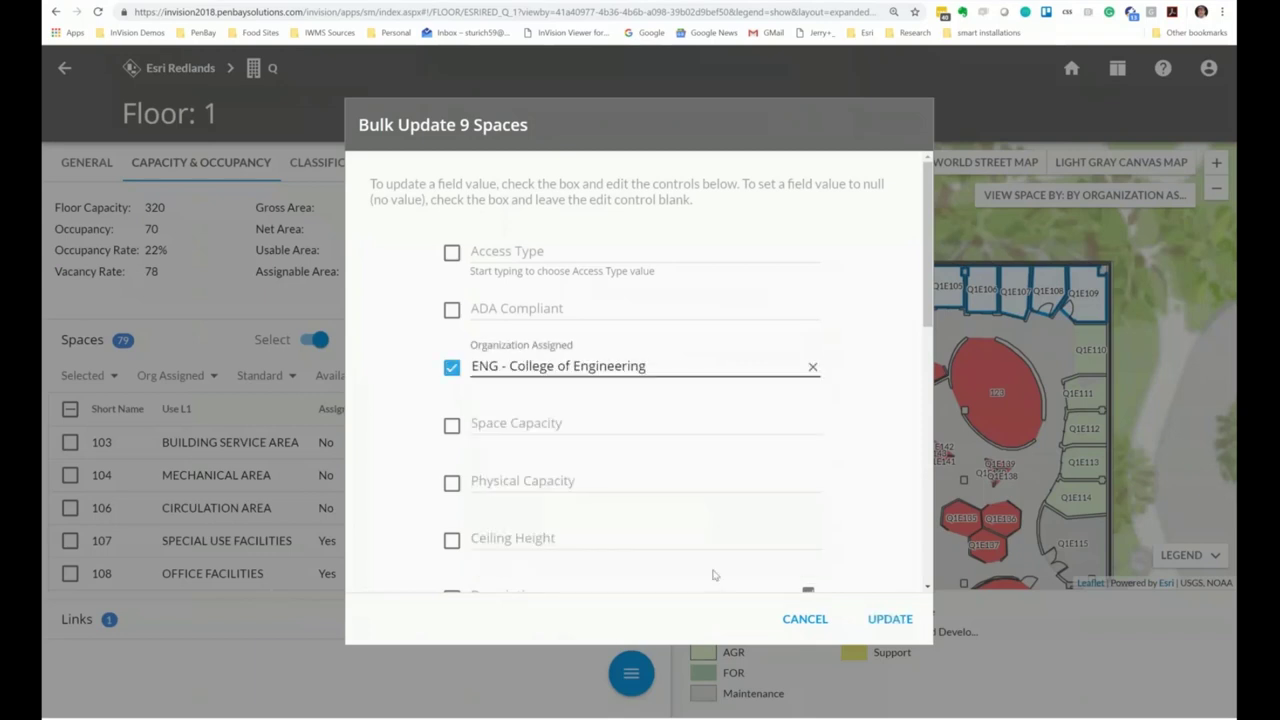
pyautogui.click(889, 618)
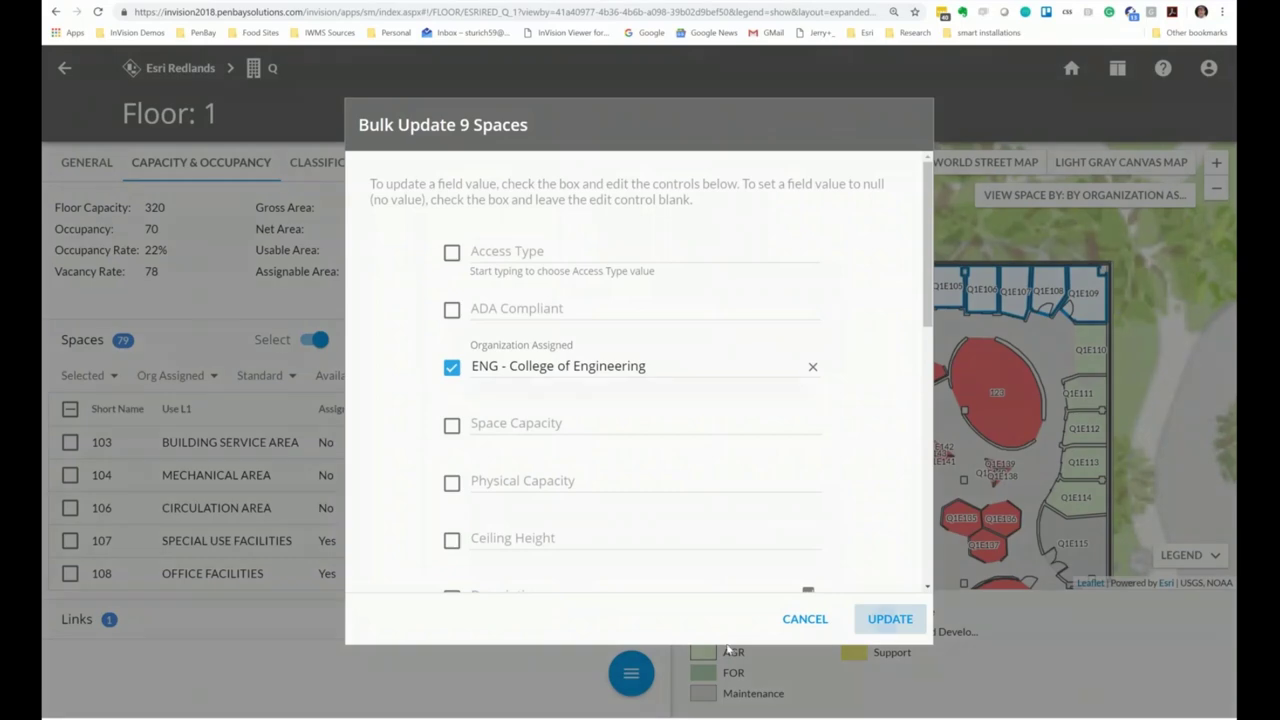
pyautogui.click(859, 445)
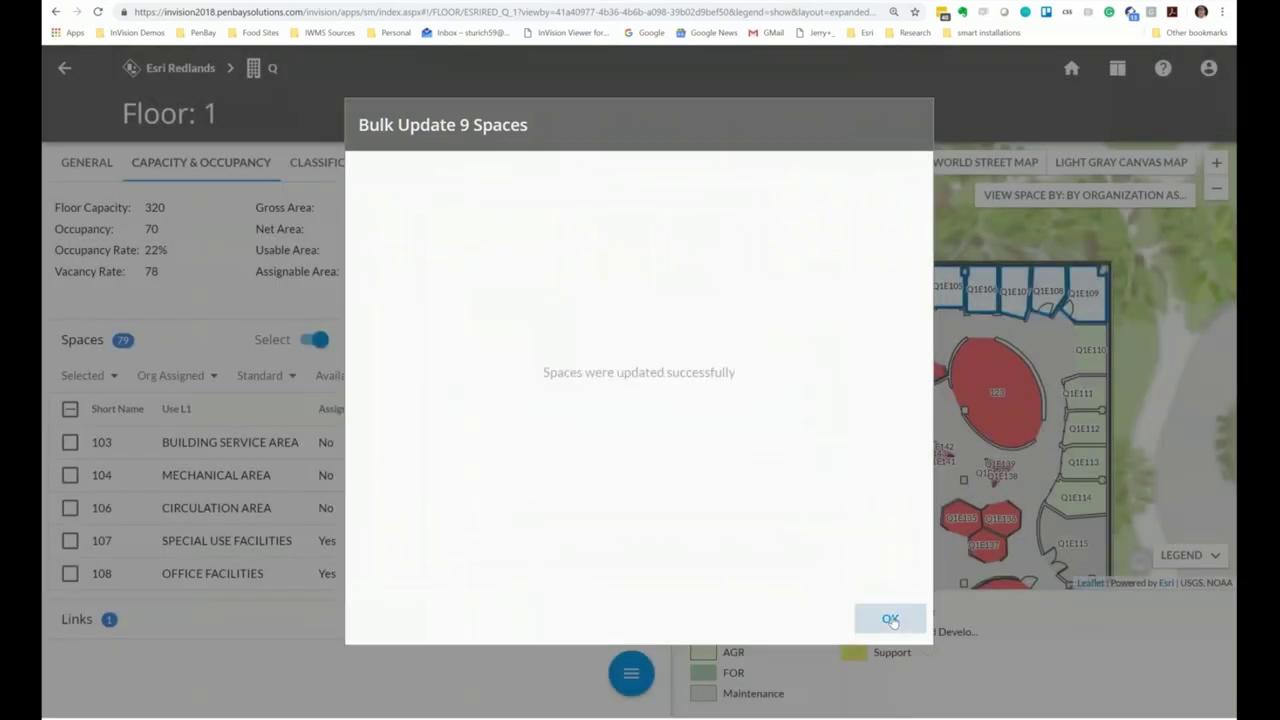
pyautogui.click(890, 620)
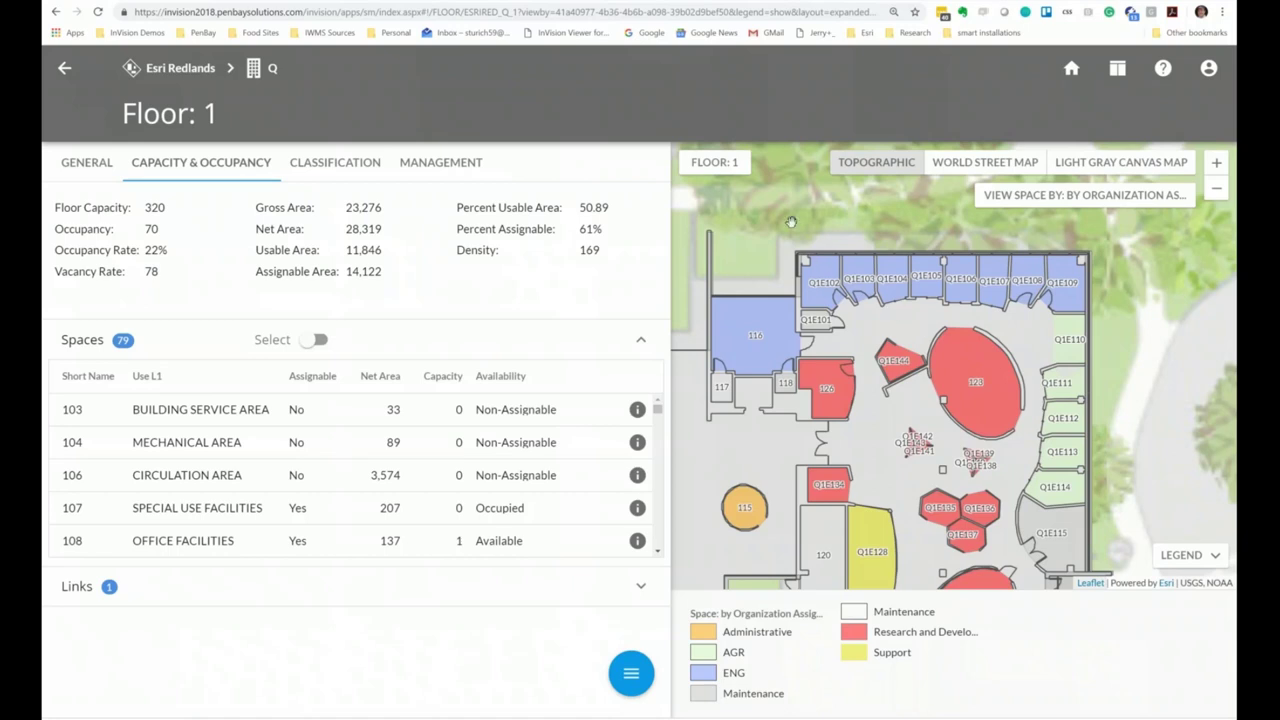
# After reviewing the recoloured Floor 1 map and ENG legend entry, return to the InVision home page
pyautogui.click(1071, 72)
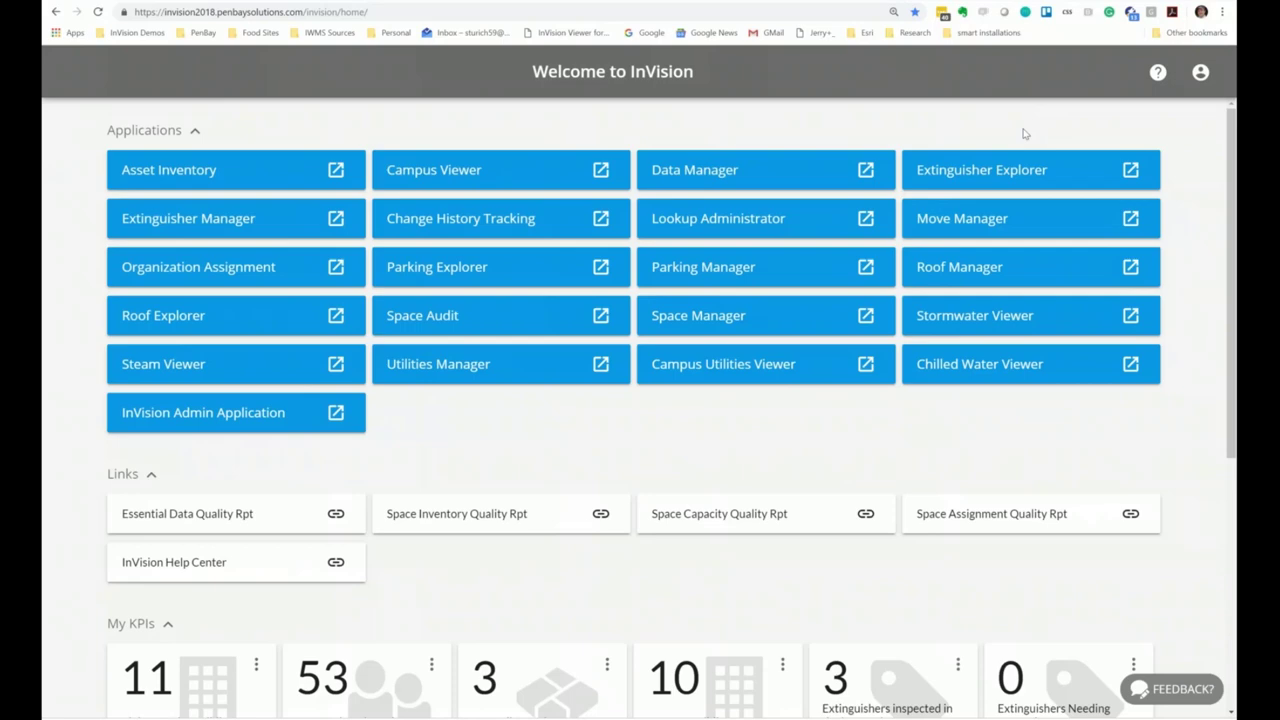
# Launch Extinguisher Explorer and zoom and pan its map to centre on building Q
pyautogui.click(990, 172)
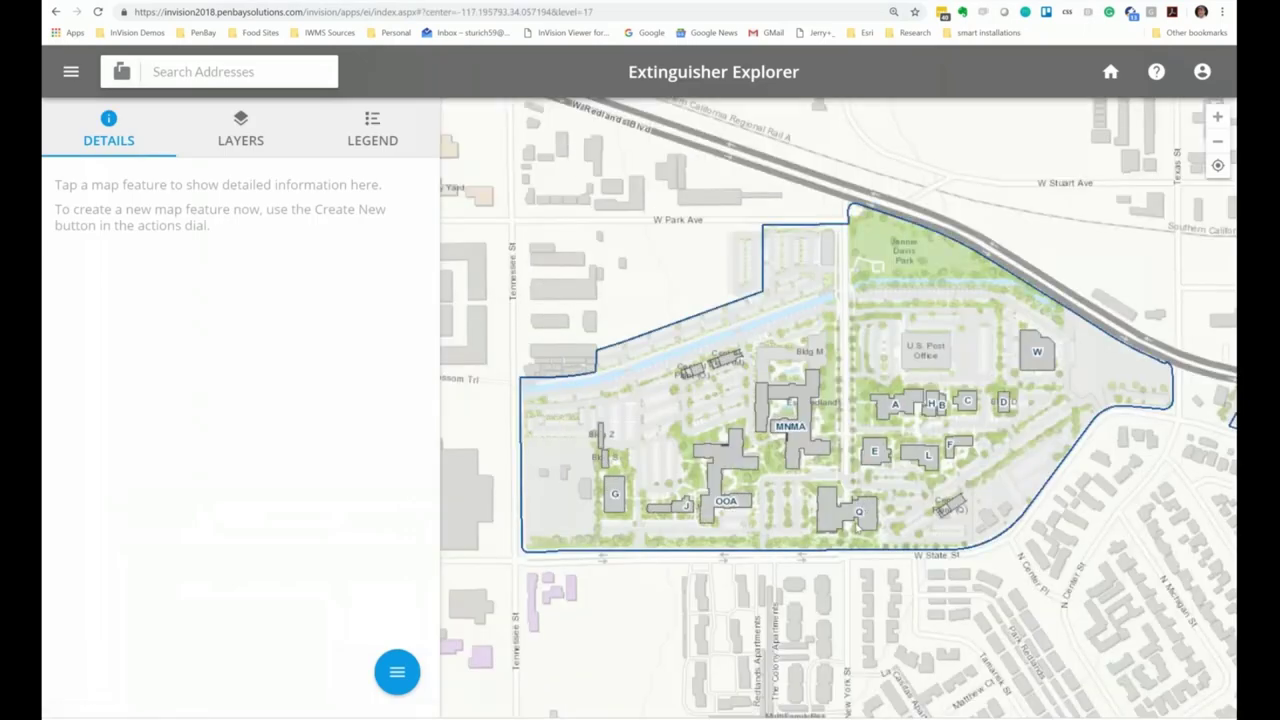
pyautogui.scroll(3, 870, 515)
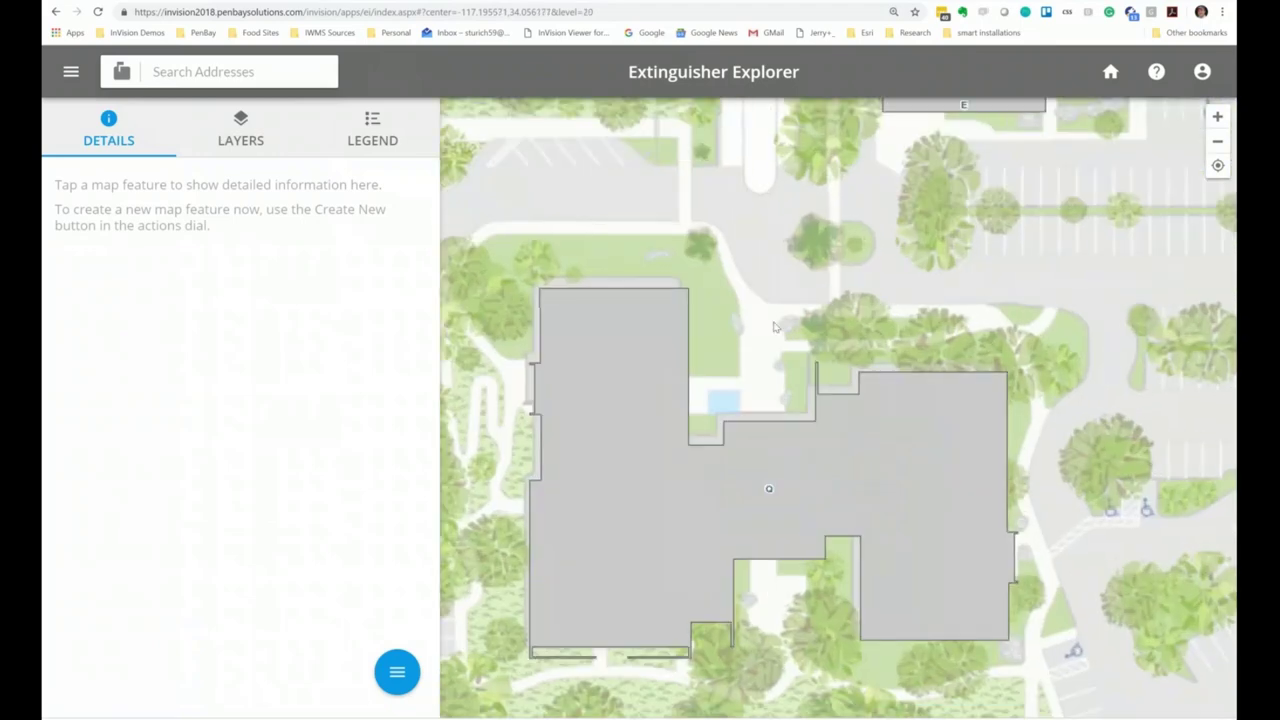
pyautogui.moveTo(773, 327); pyautogui.dragTo(769, 234)
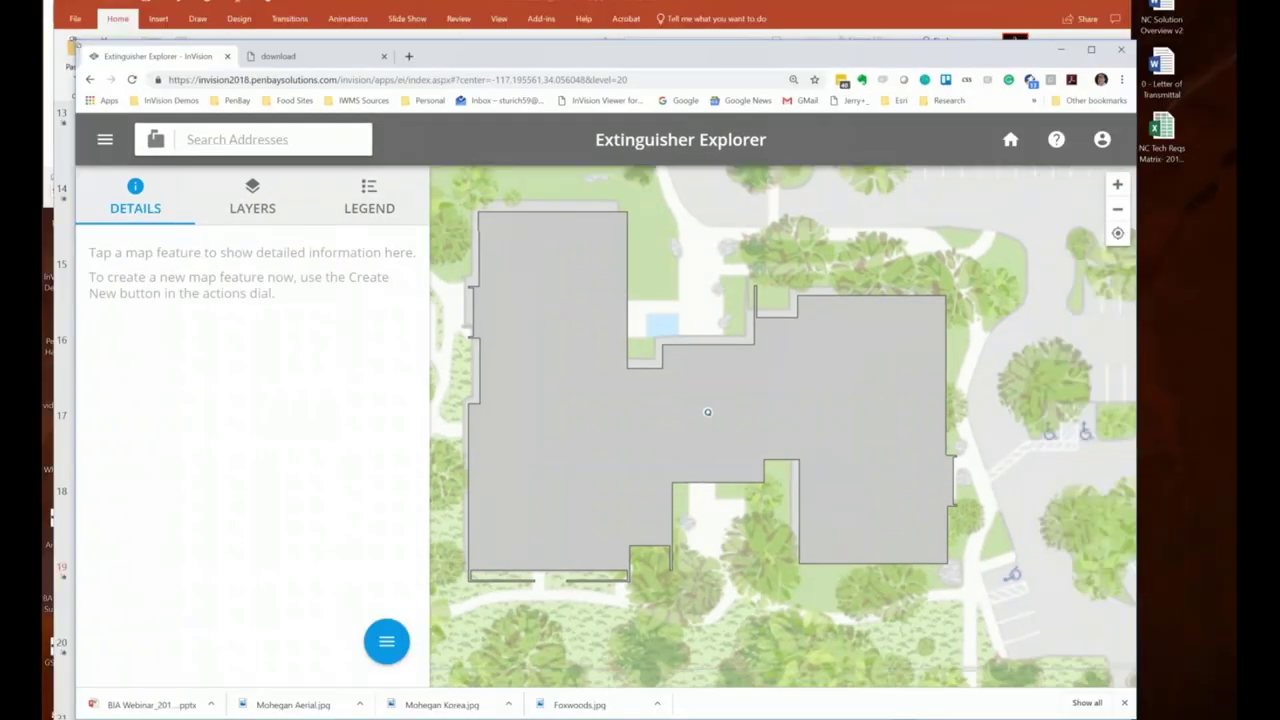
# Shrink the browser window to reveal PowerPoint's Deployment Model: Crawl, Walk Run slide
pyautogui.moveTo(76, 42); pyautogui.dragTo(767, 113)
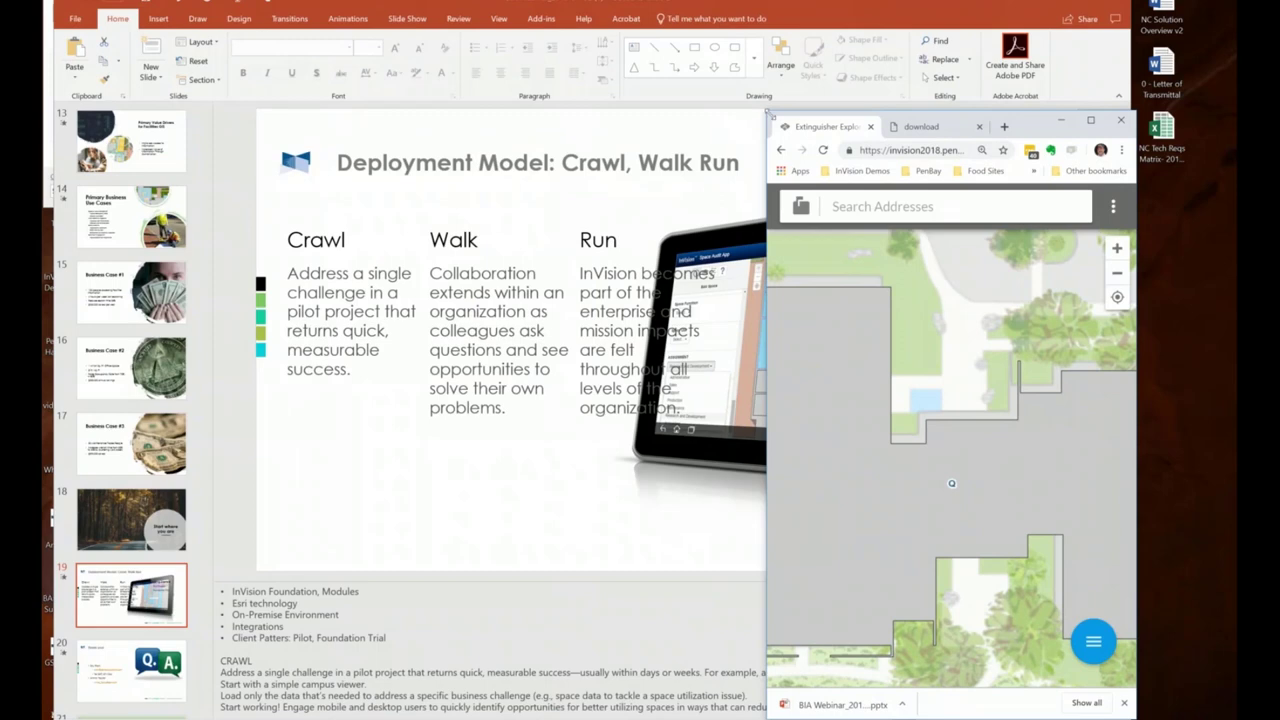
pyautogui.moveTo(768, 112); pyautogui.dragTo(772, 116)
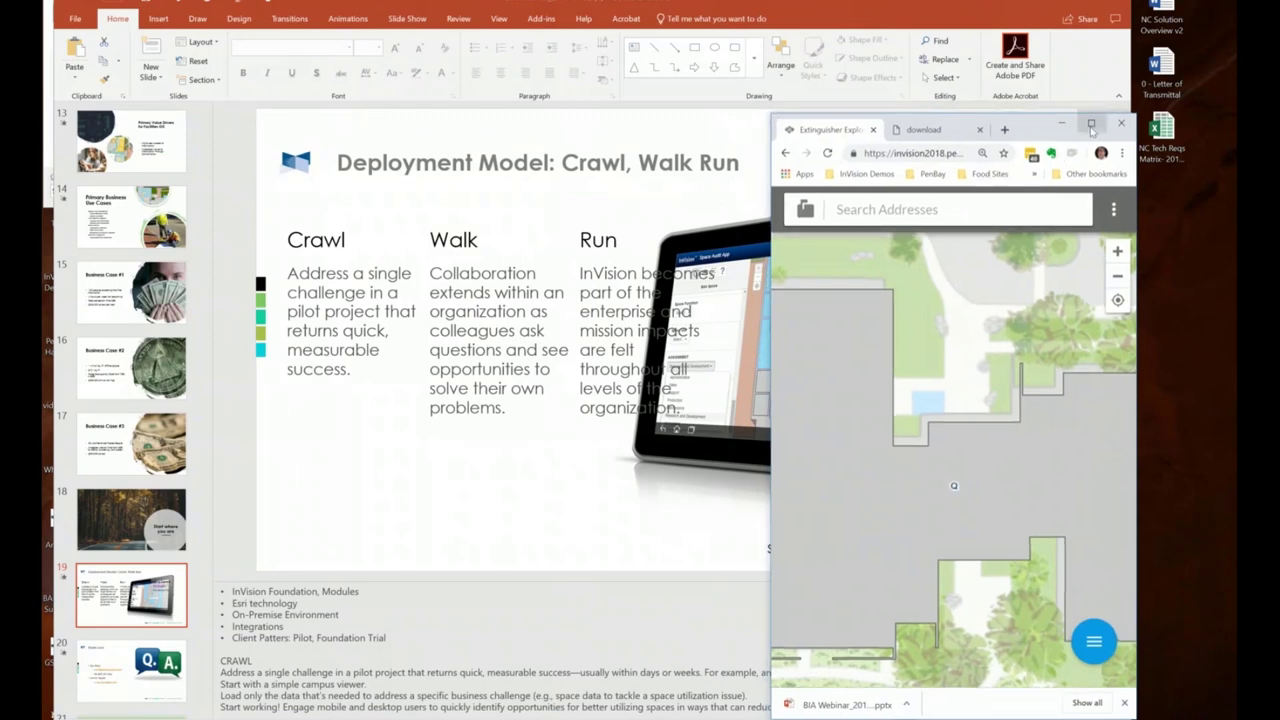
# Maximize the browser, select building Q and show its Floor 3 plan with extinguisher markers
pyautogui.click(1091, 127)
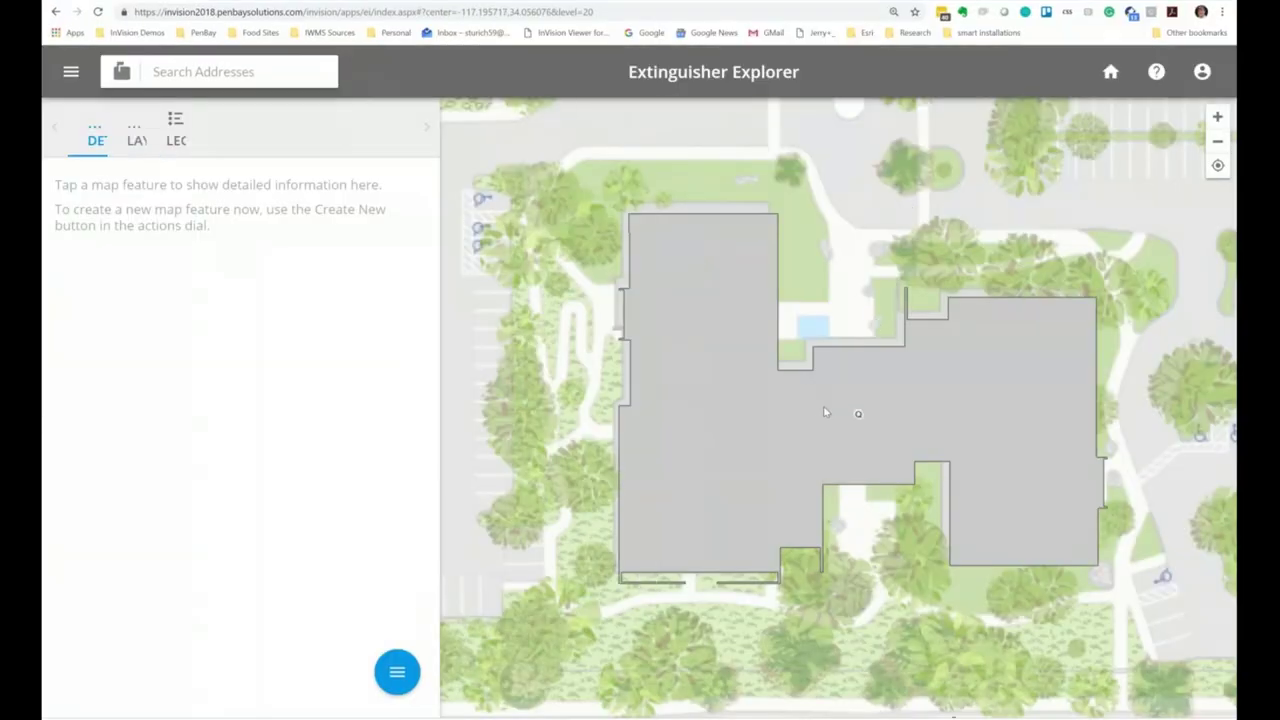
pyautogui.moveTo(825, 412)
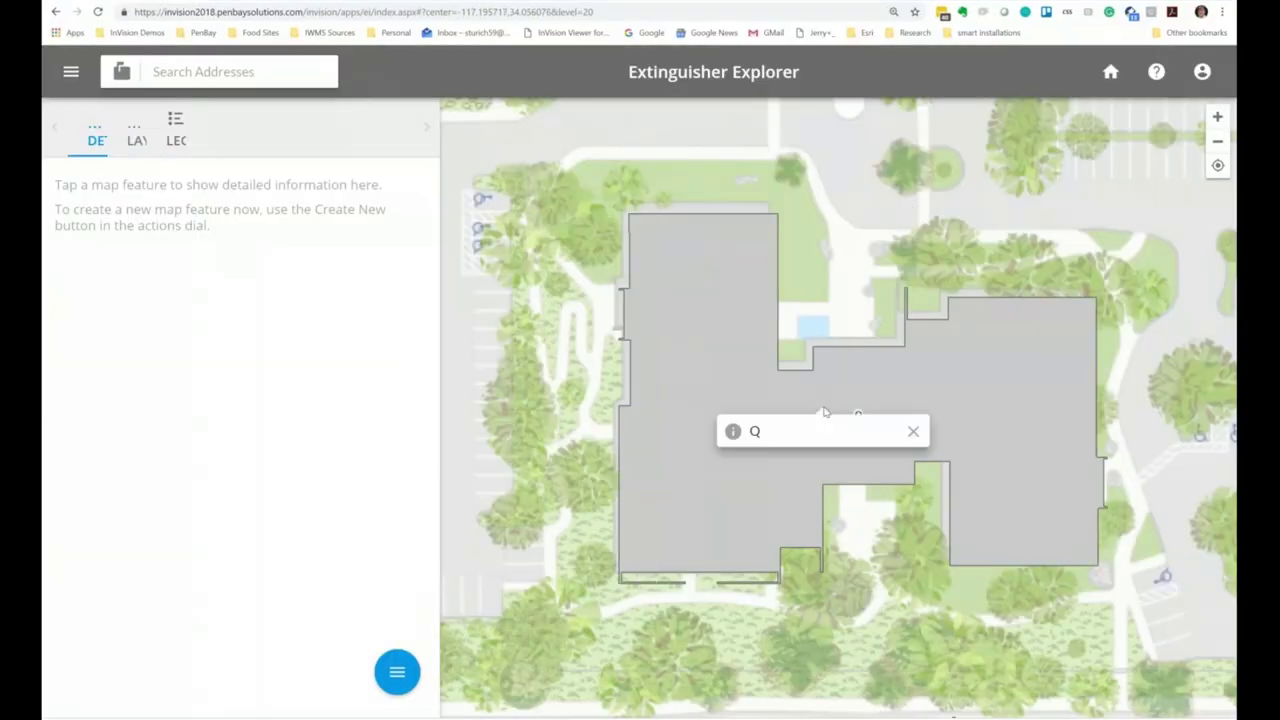
pyautogui.click(825, 412)
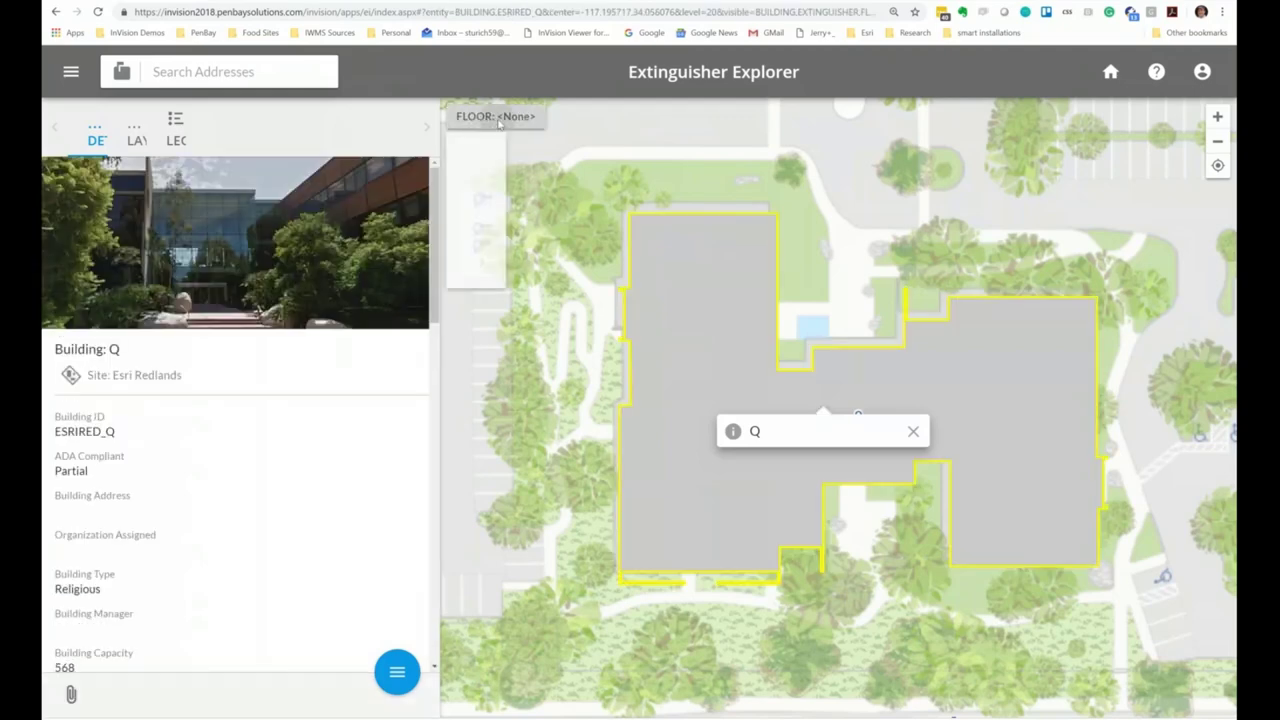
pyautogui.click(495, 116)
pyautogui.click(463, 286)
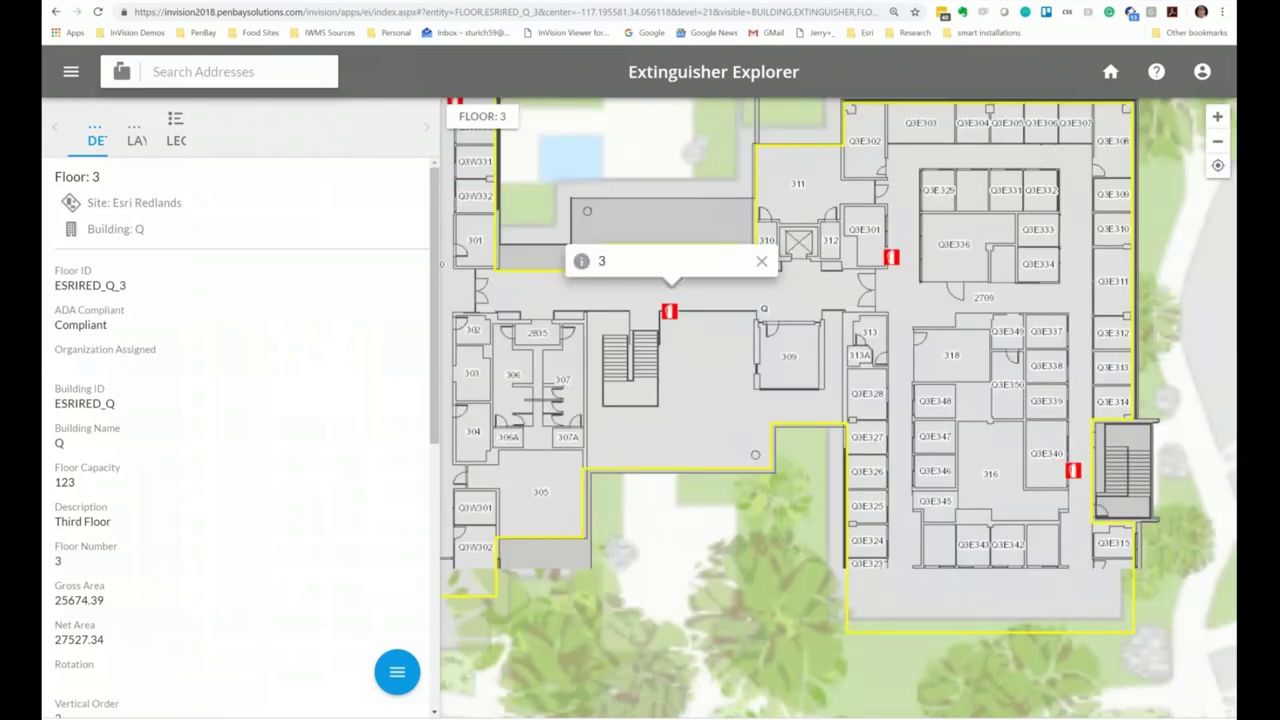
pyautogui.click(397, 672)
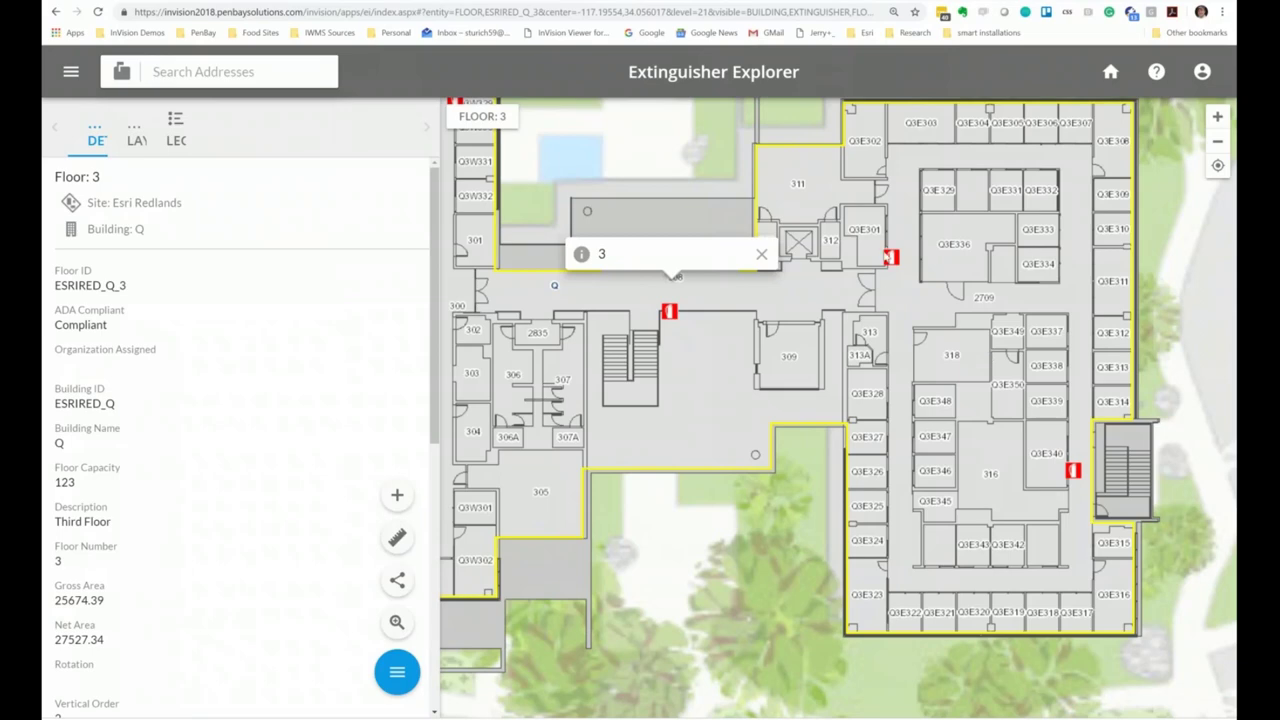
# Show details of extinguisher 11346134 - Amerex10lbDC near room Q3E301
pyautogui.click(891, 258)
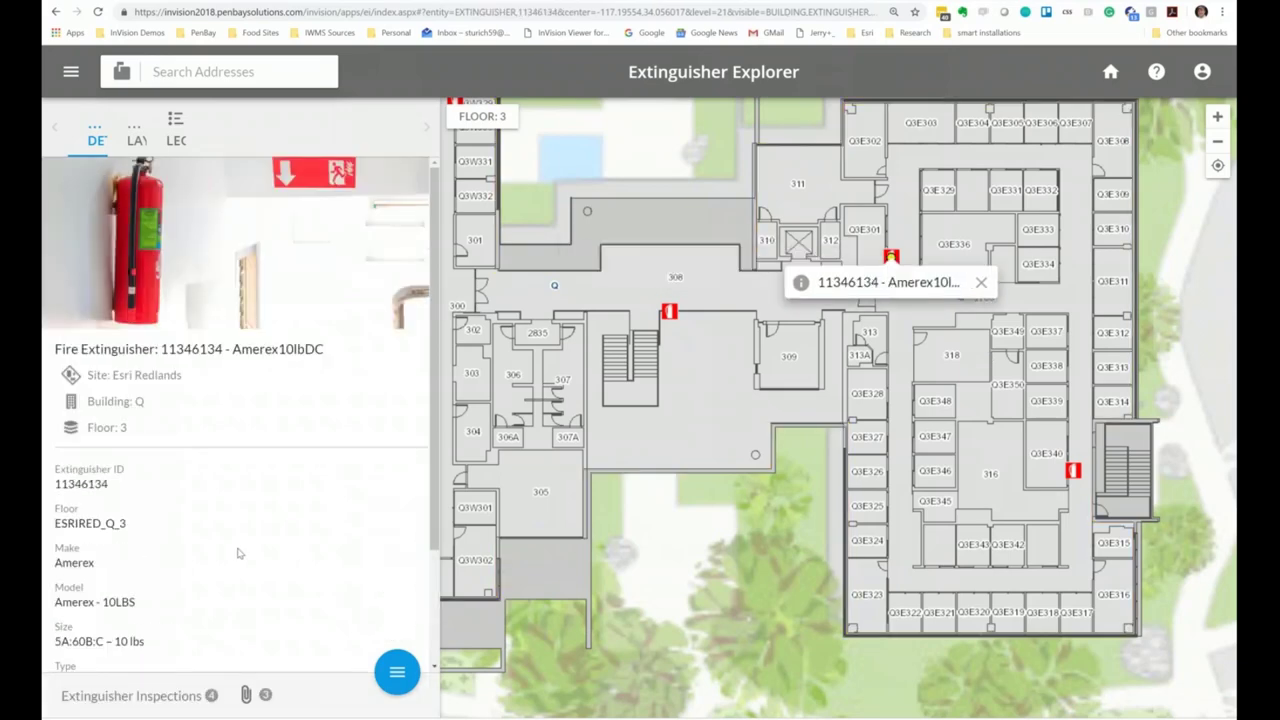
pyautogui.scroll(-2, 212, 540)
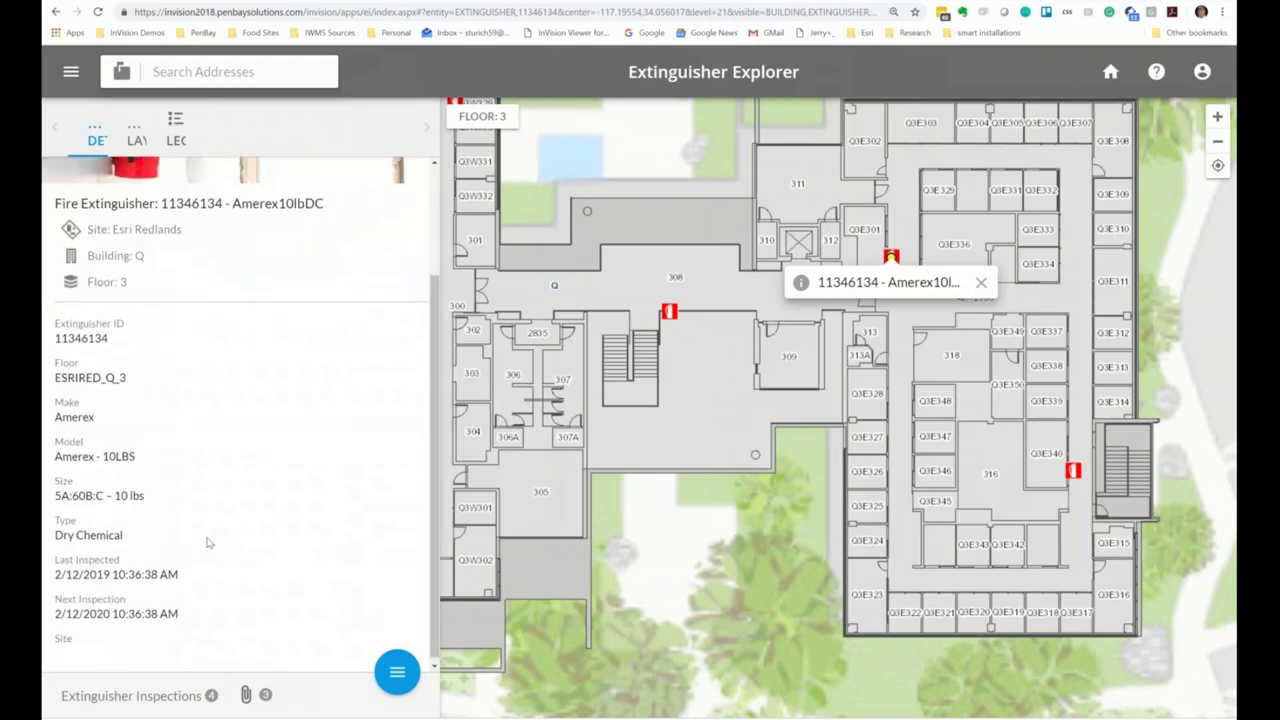
pyautogui.scroll(2, 208, 543)
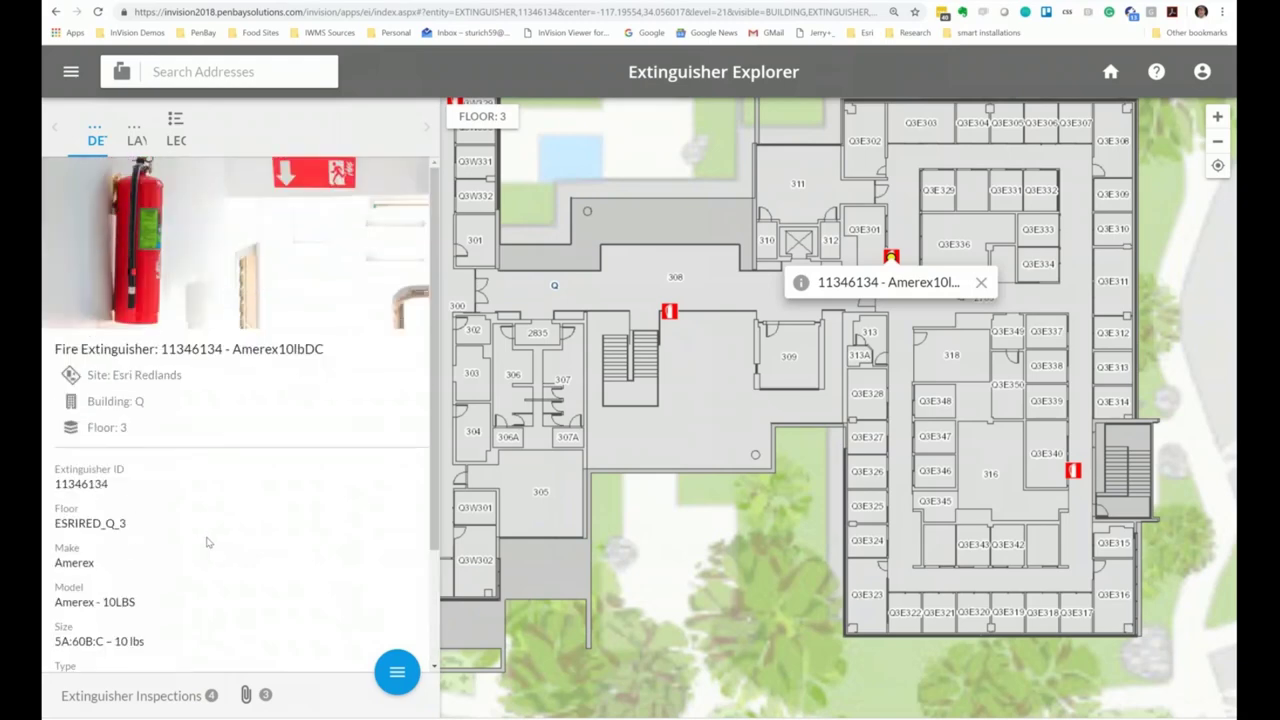
# View the extinguisher's owner's service manual PDF attachment, then return to its details
pyautogui.click(255, 696)
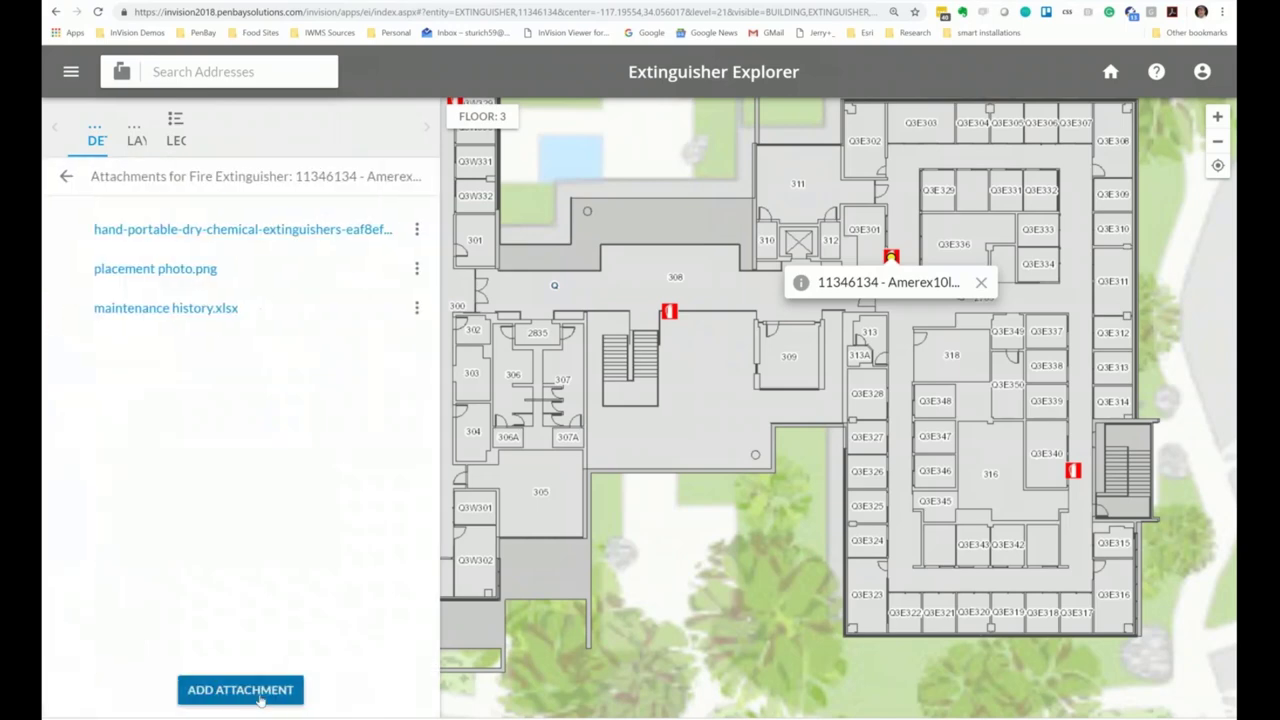
pyautogui.click(166, 231)
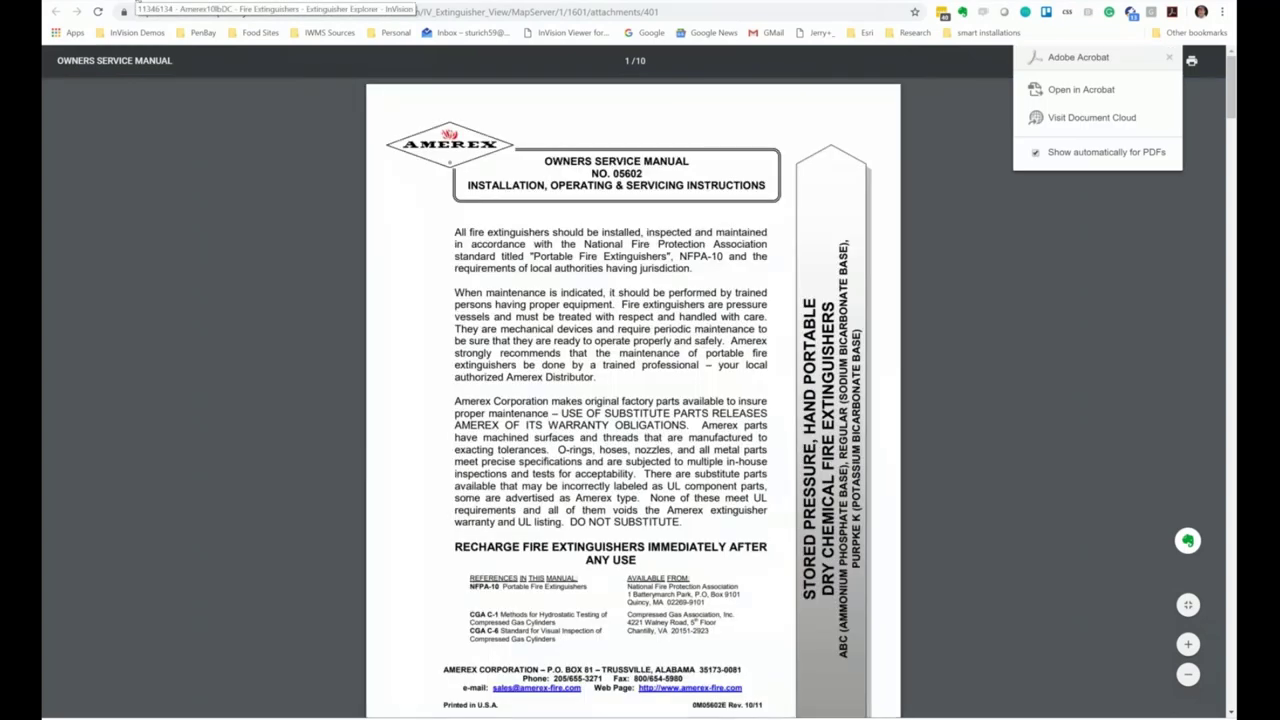
pyautogui.hotkey('alt', 'Left')
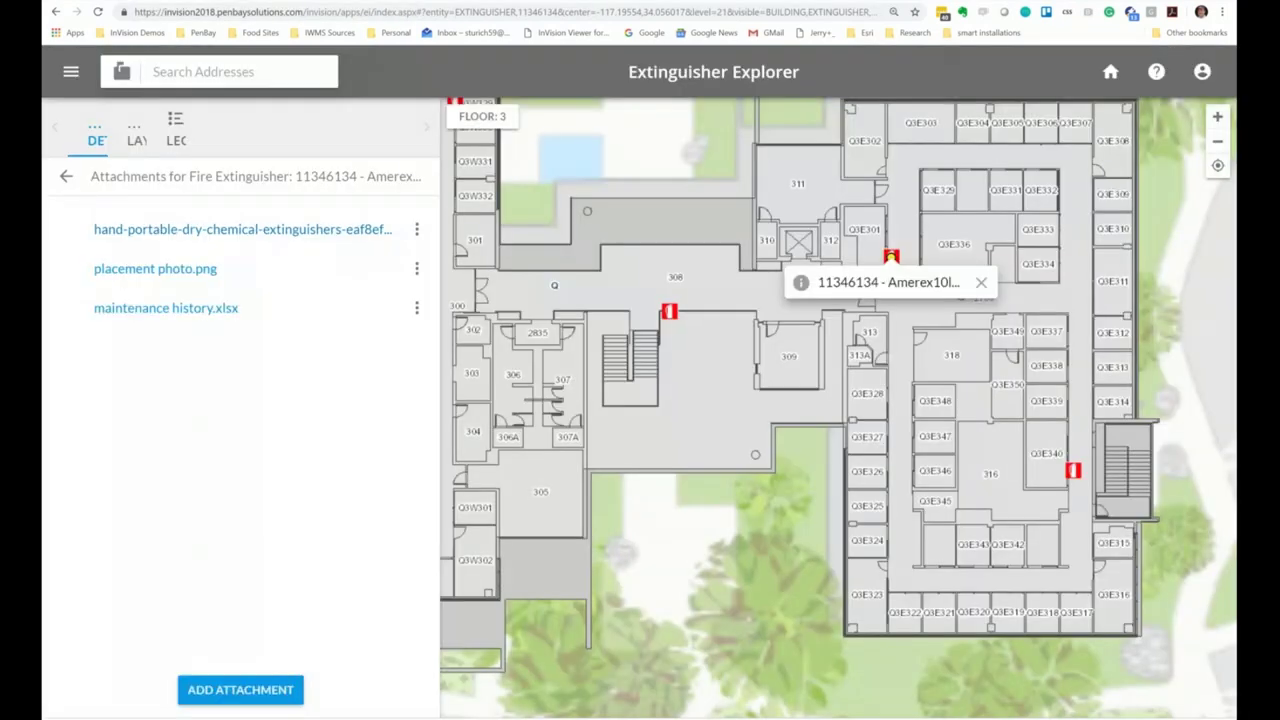
pyautogui.click(68, 178)
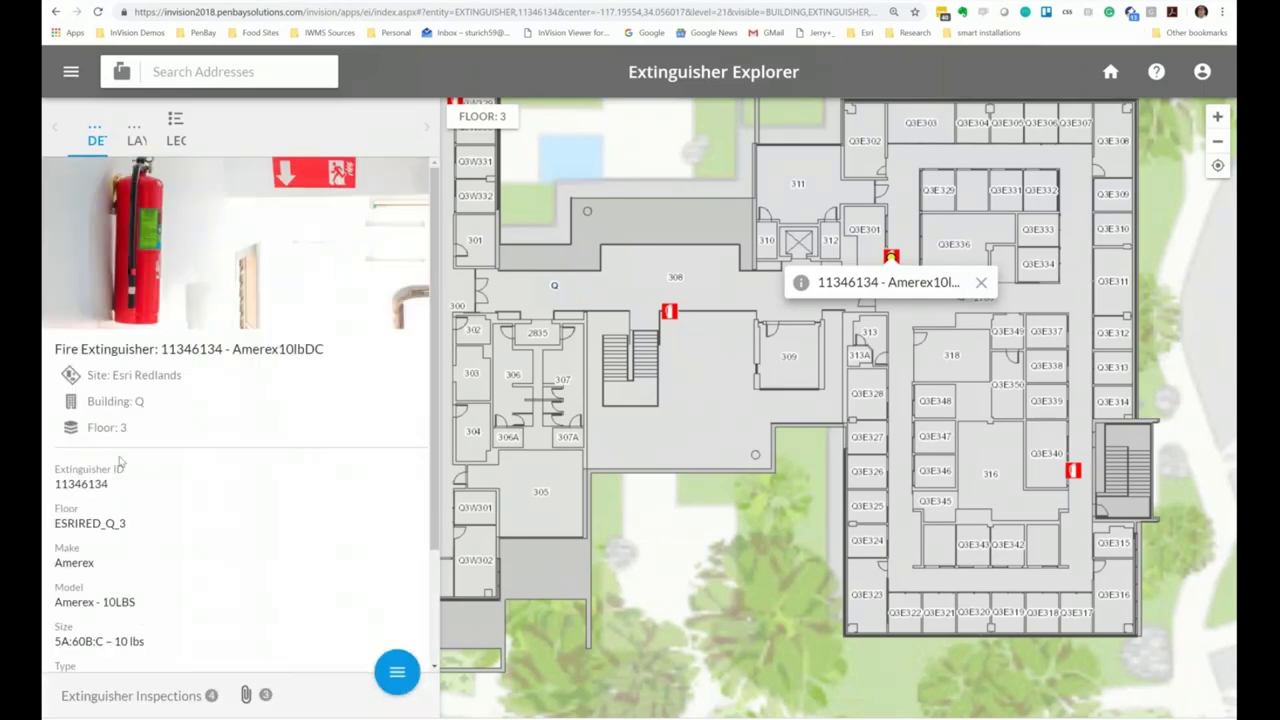
# Open extinguisher 11346134's first inspection record and view its Fire Extinguisher.JPG photo
pyautogui.click(150, 697)
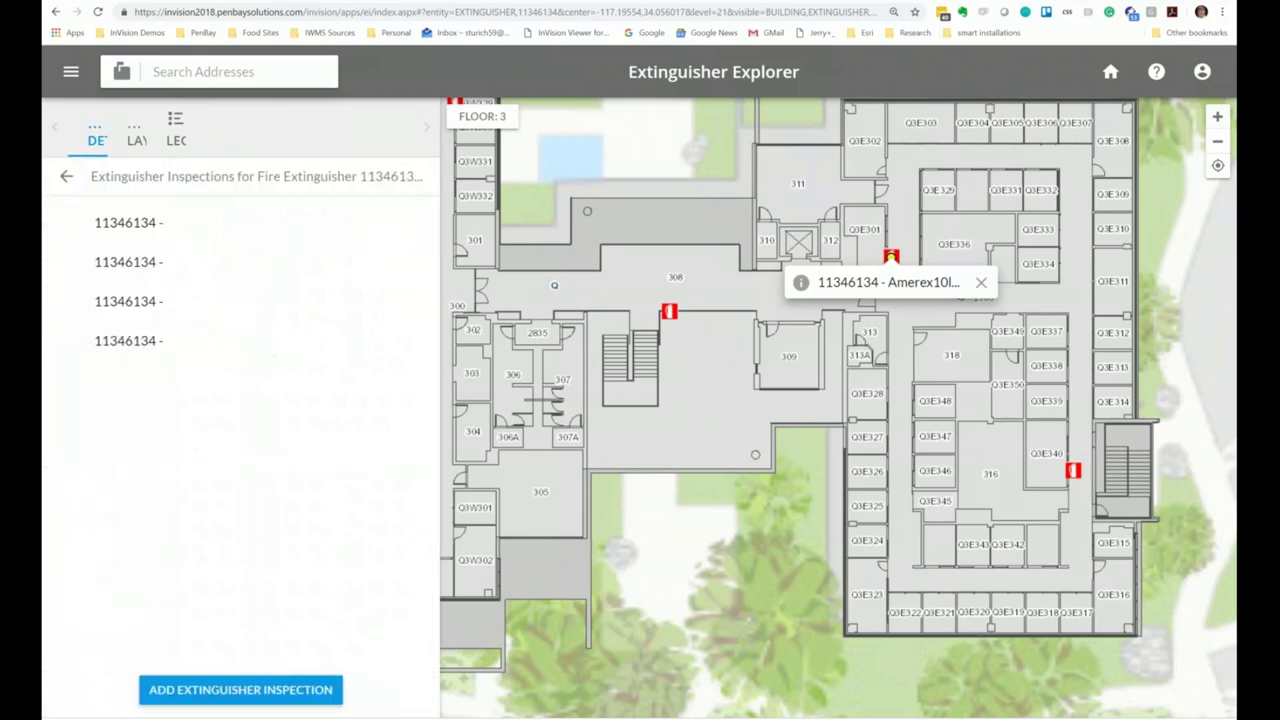
pyautogui.click(118, 224)
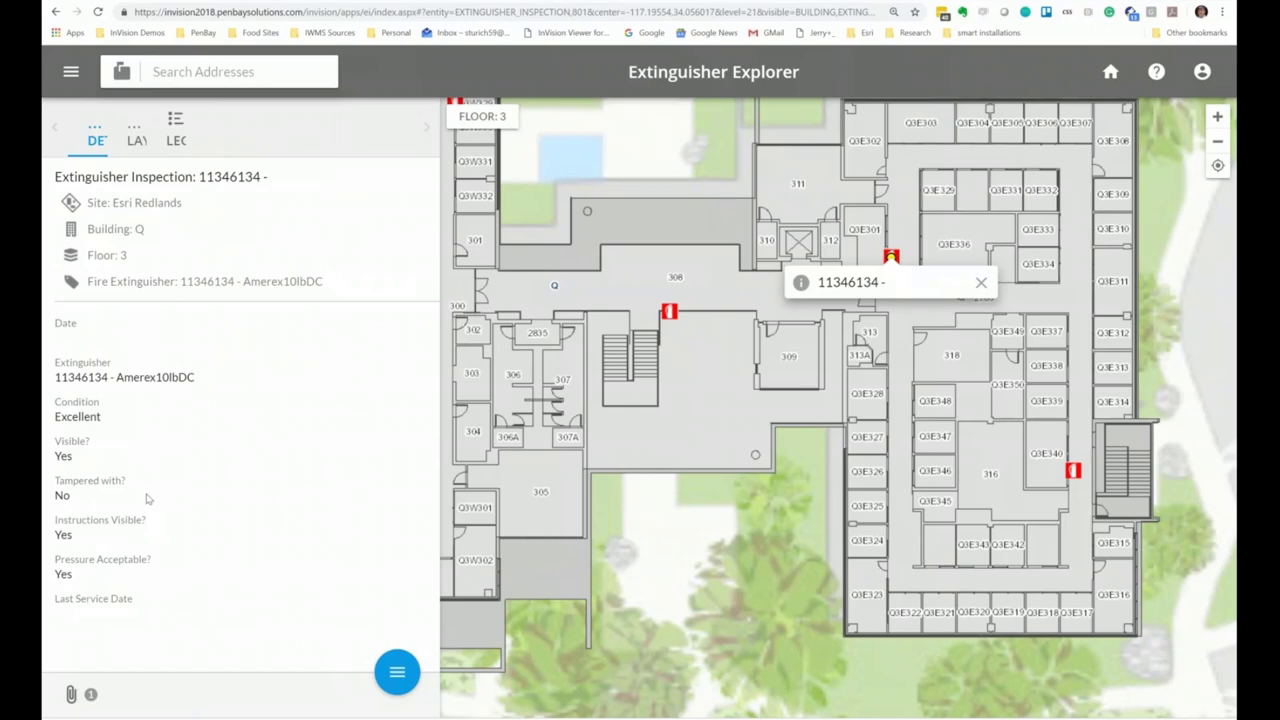
pyautogui.click(71, 695)
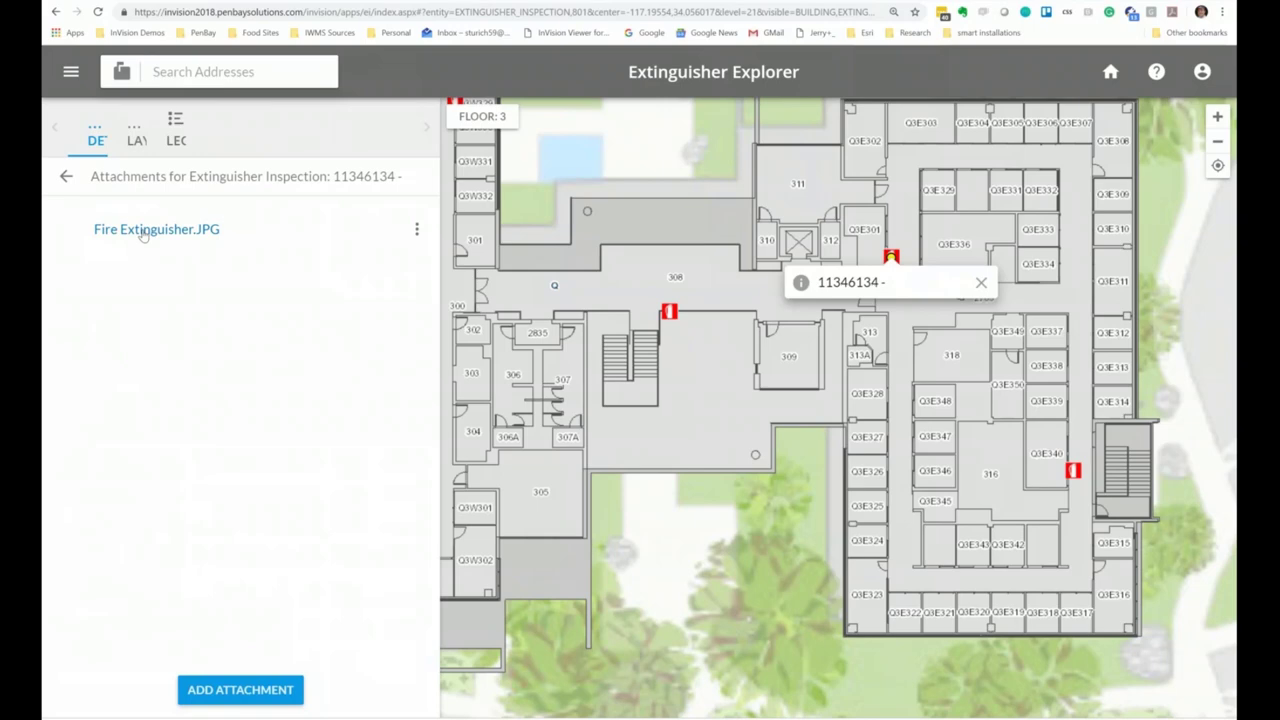
pyautogui.click(143, 232)
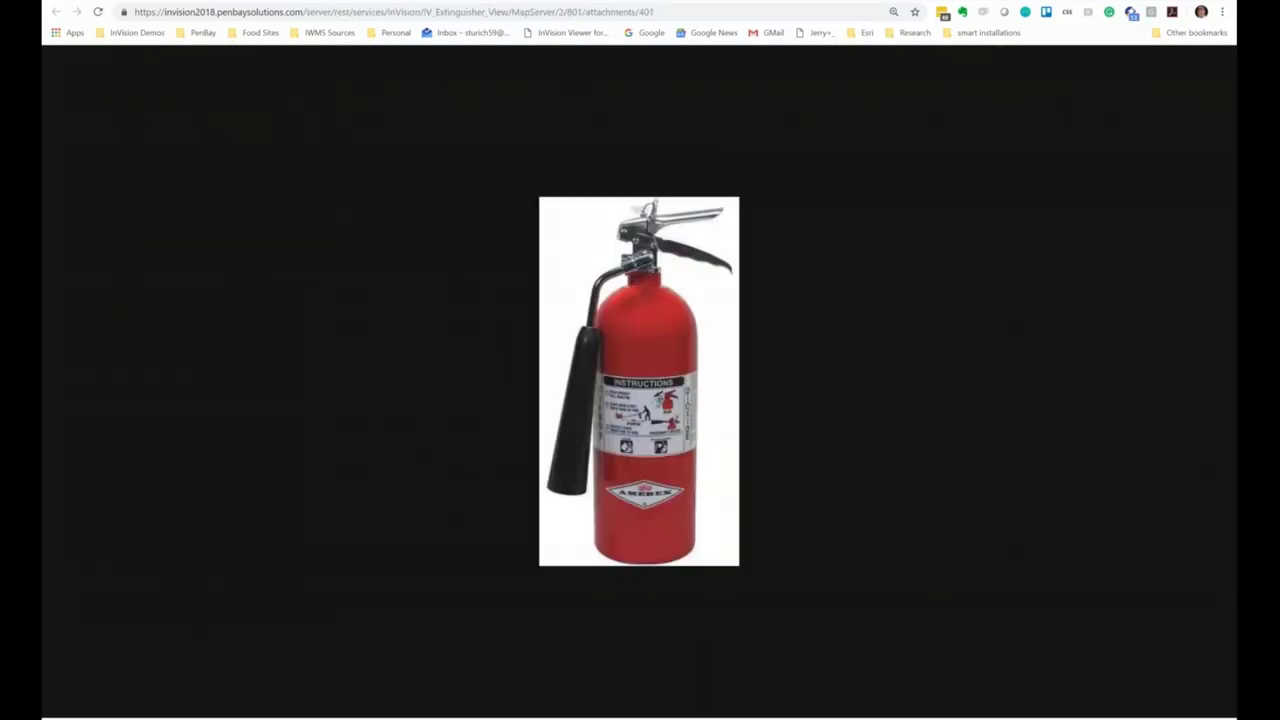
pyautogui.click(150, 3)
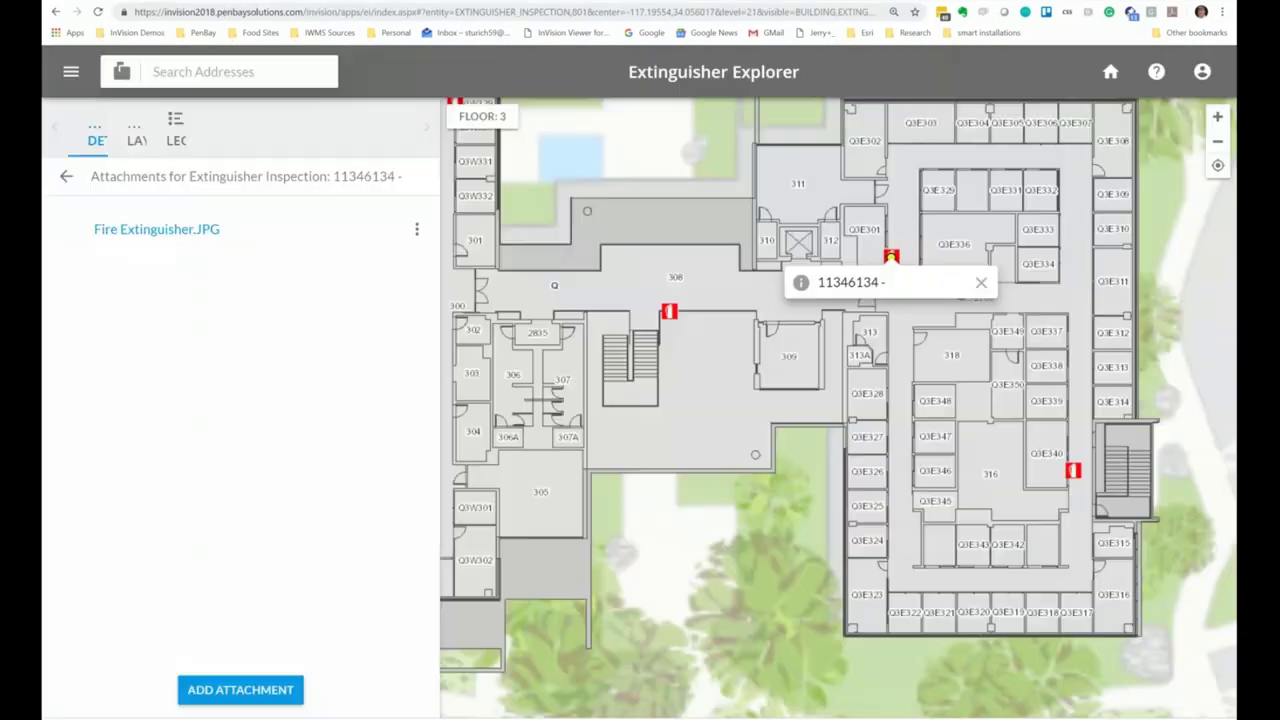
pyautogui.click(65, 177)
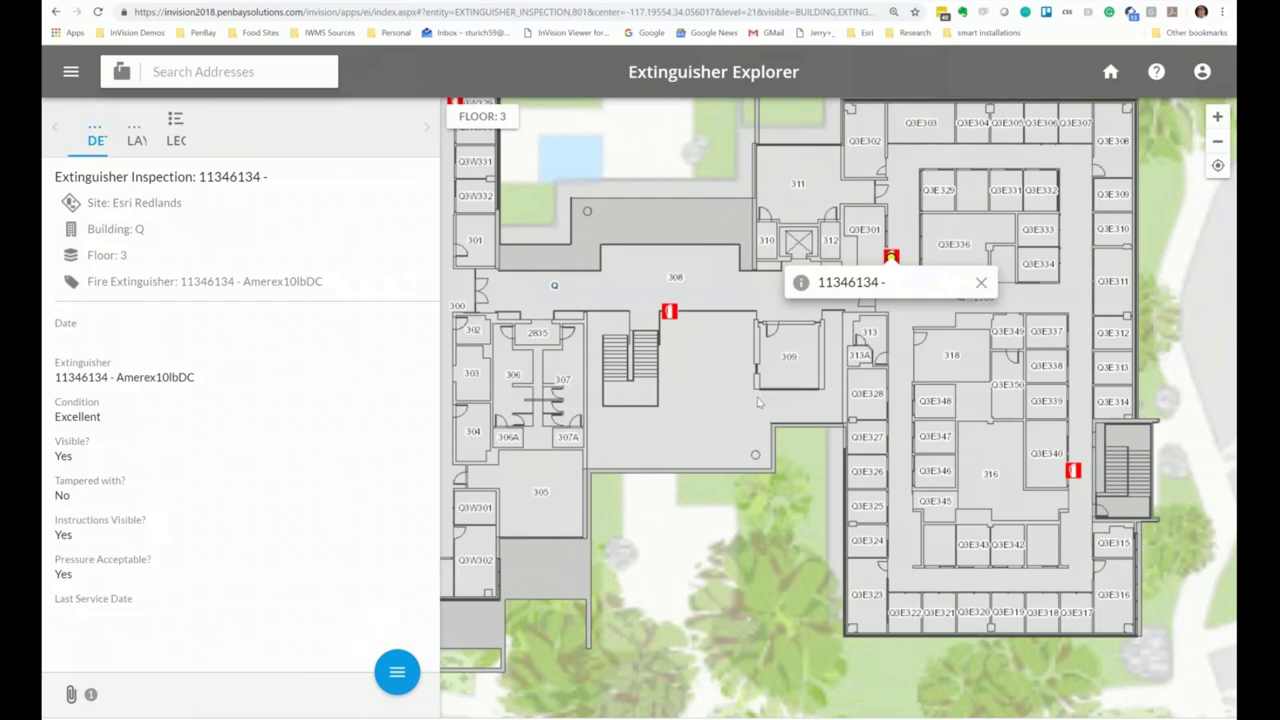
pyautogui.scroll(-1, 758, 402)
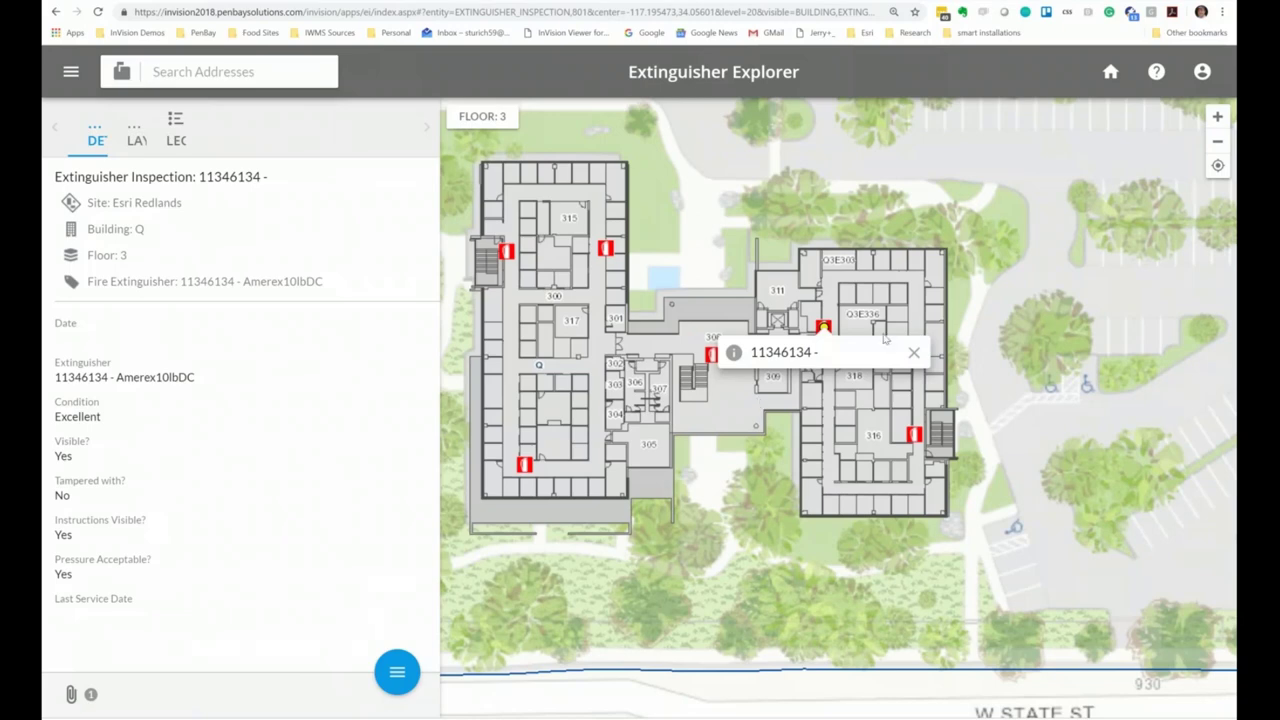
# Go back to the InVision home page and launch the Extinguisher Manager app
pyautogui.click(1109, 74)
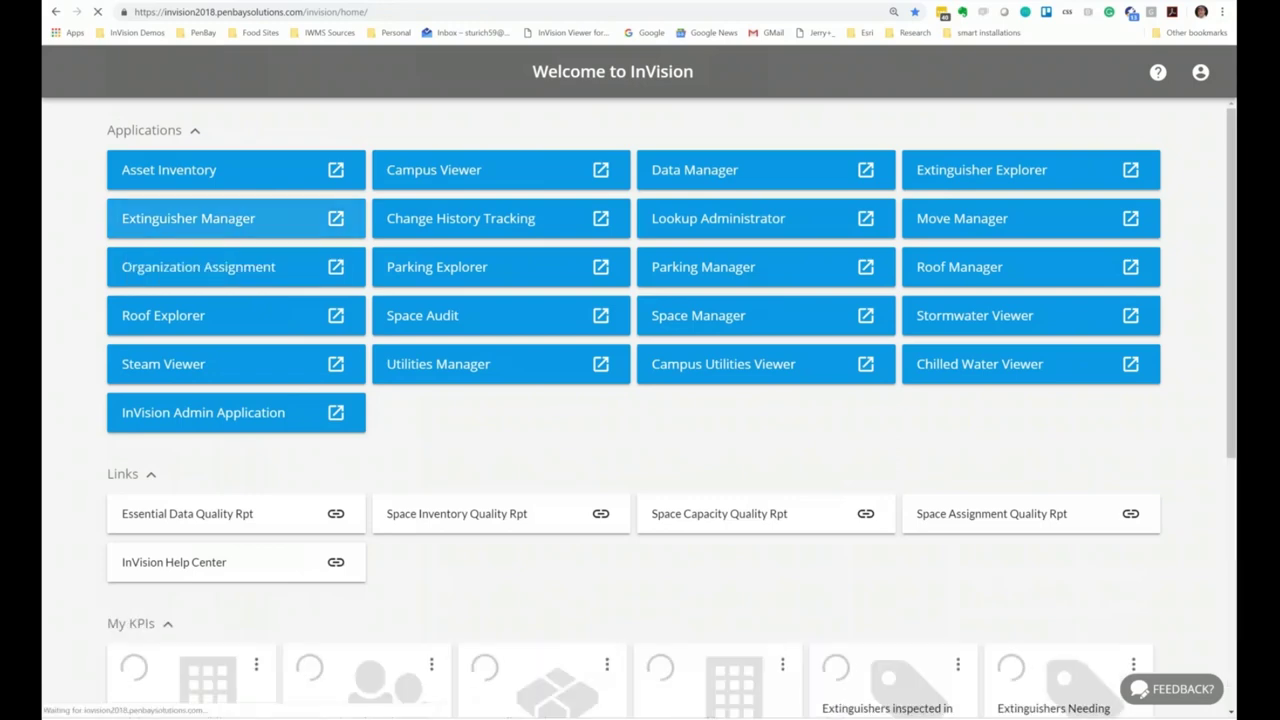
pyautogui.click(190, 225)
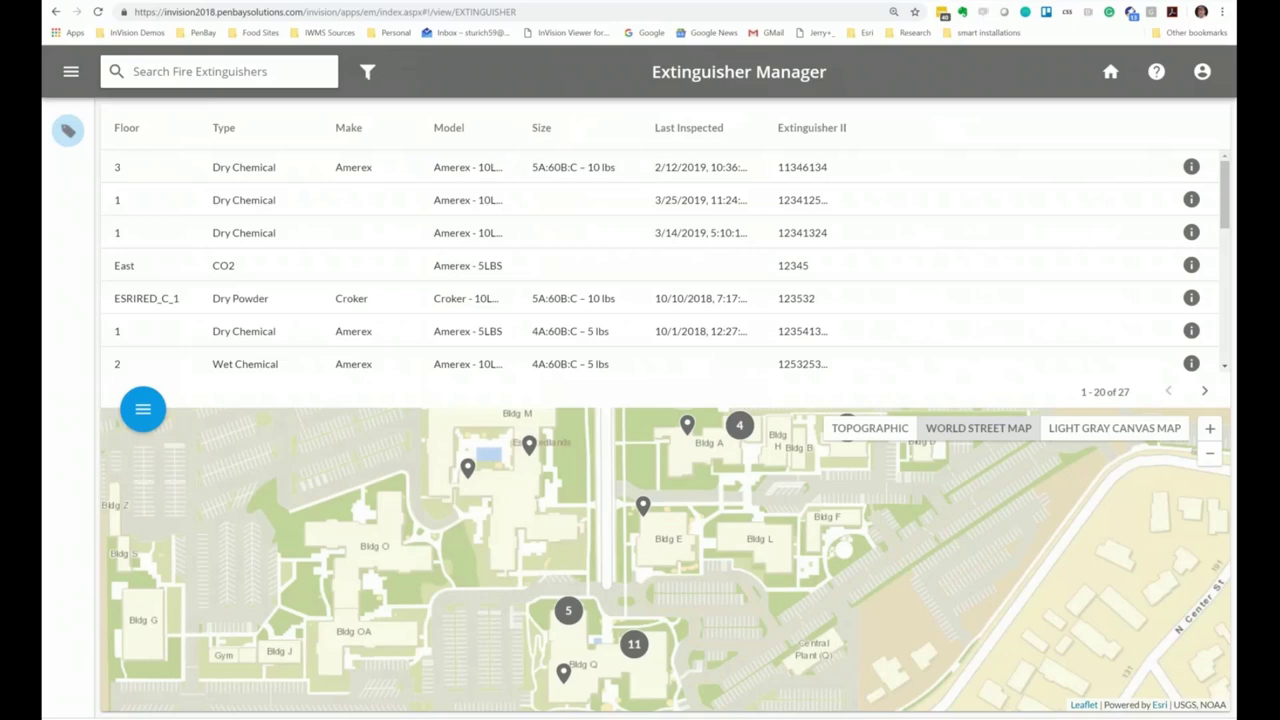
# Filter the extinguisher list by model to Amerex 5lb DC and Amerex 5lb F
pyautogui.click(367, 71)
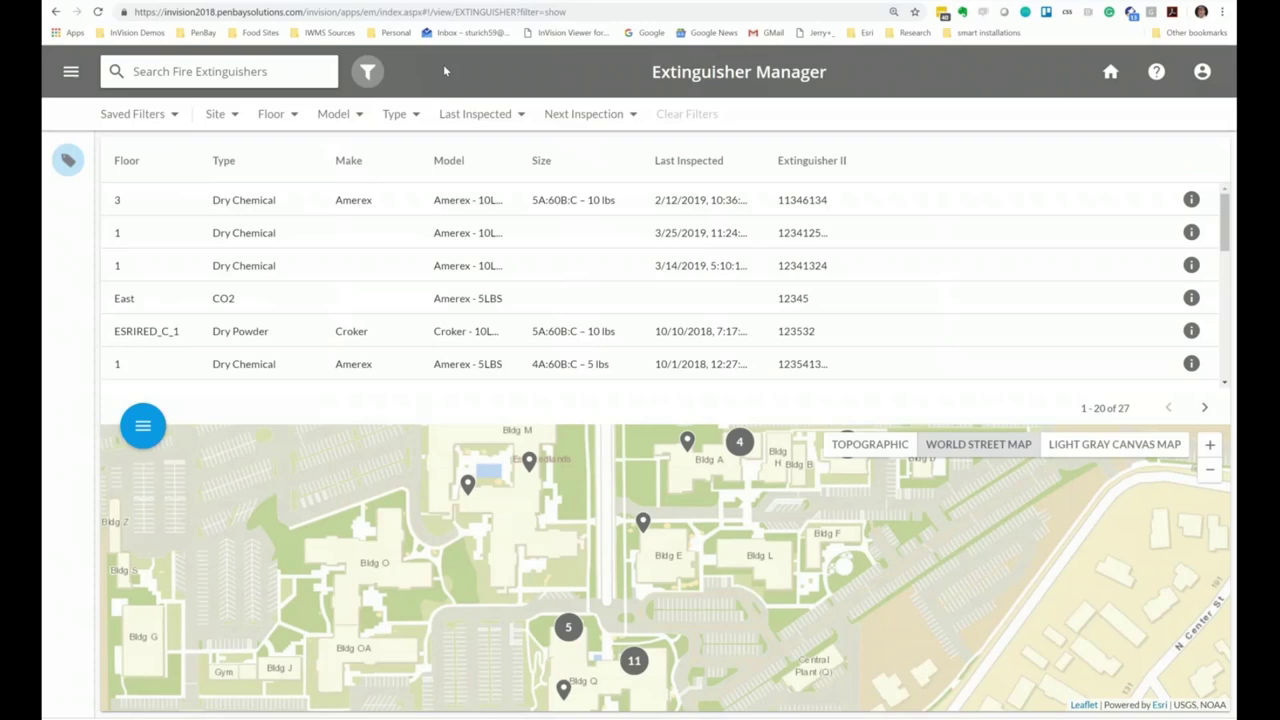
pyautogui.click(324, 121)
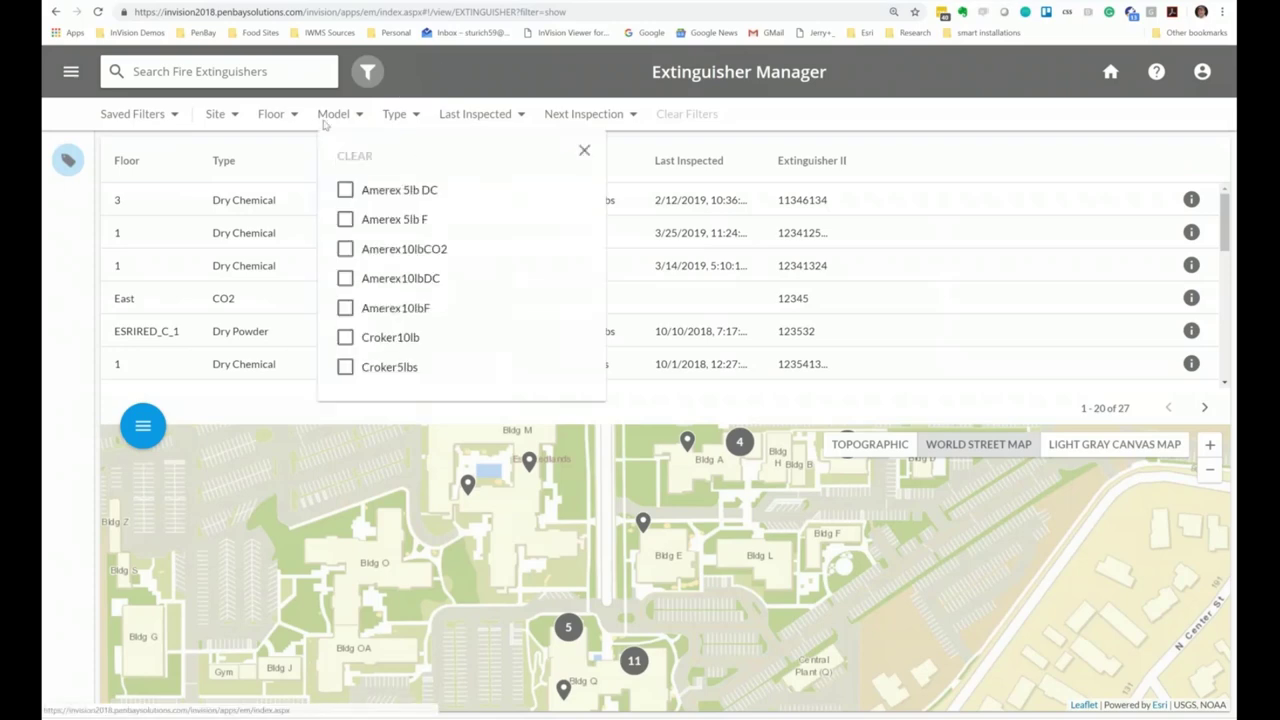
pyautogui.click(345, 190)
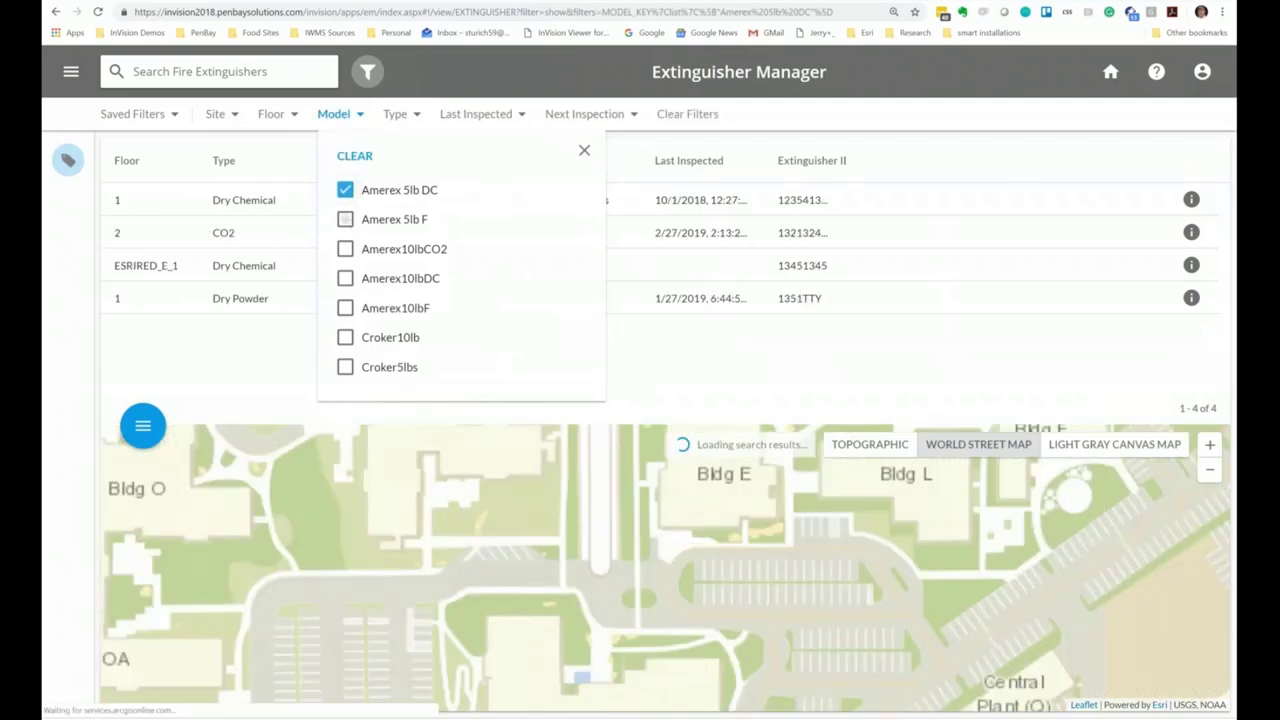
pyautogui.click(345, 219)
pyautogui.click(585, 151)
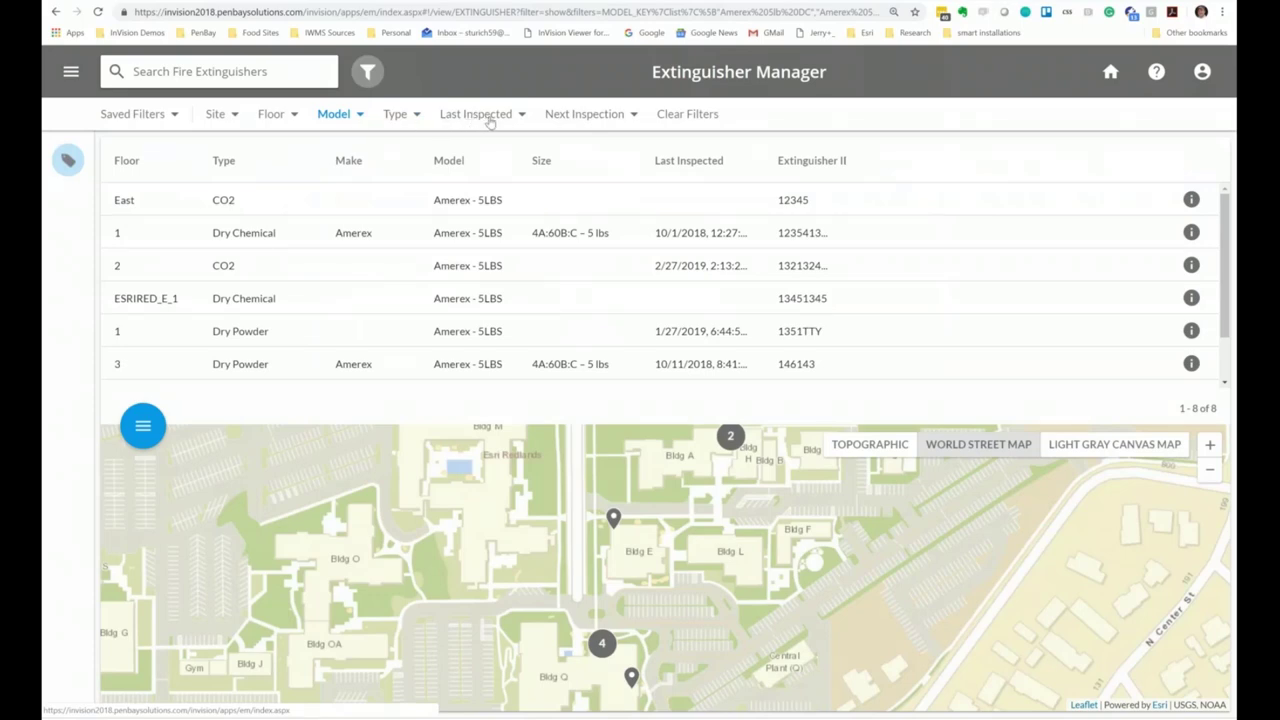
pyautogui.click(562, 115)
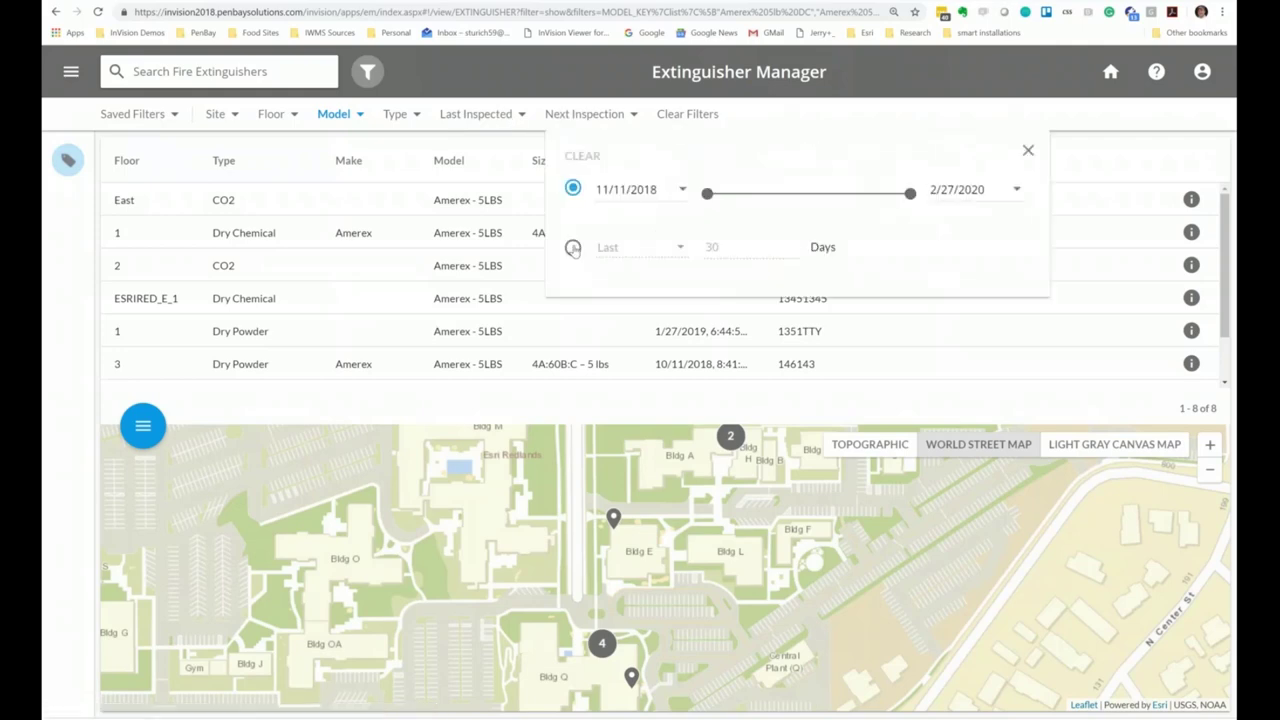
# Set the Next Inspection filter to a relative next 180 days
pyautogui.click(573, 248)
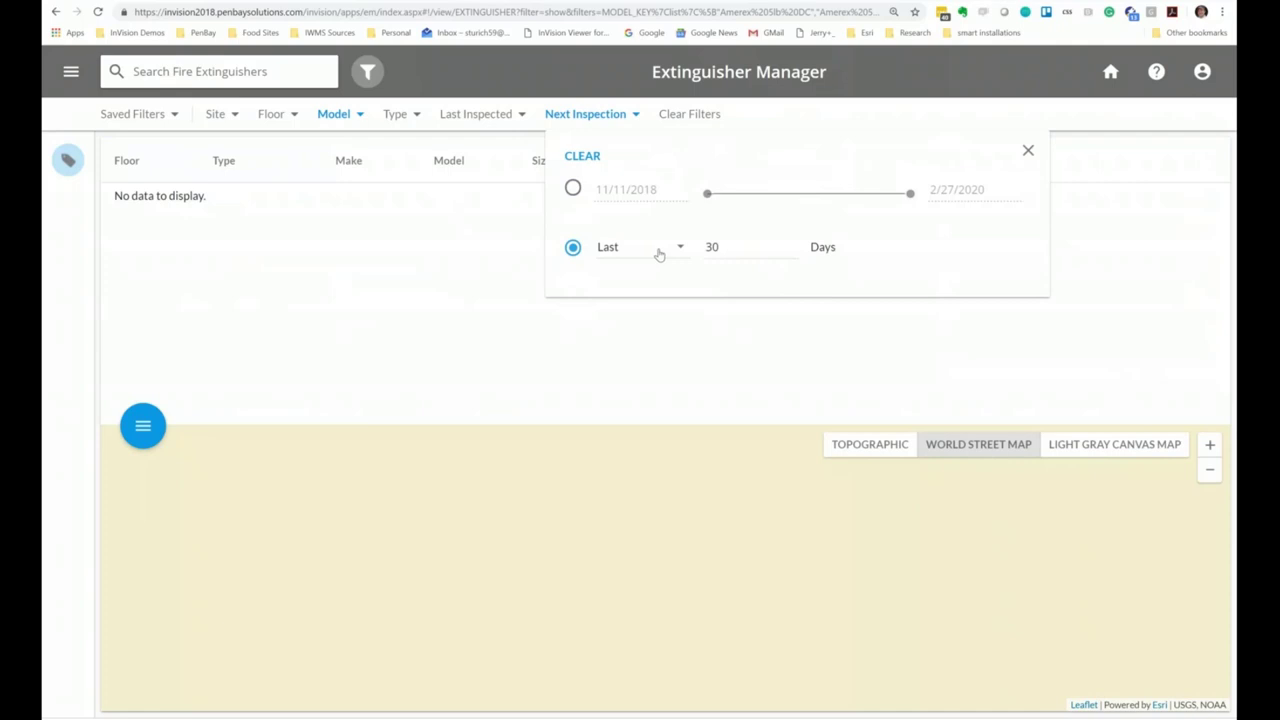
pyautogui.click(659, 255)
pyautogui.click(637, 287)
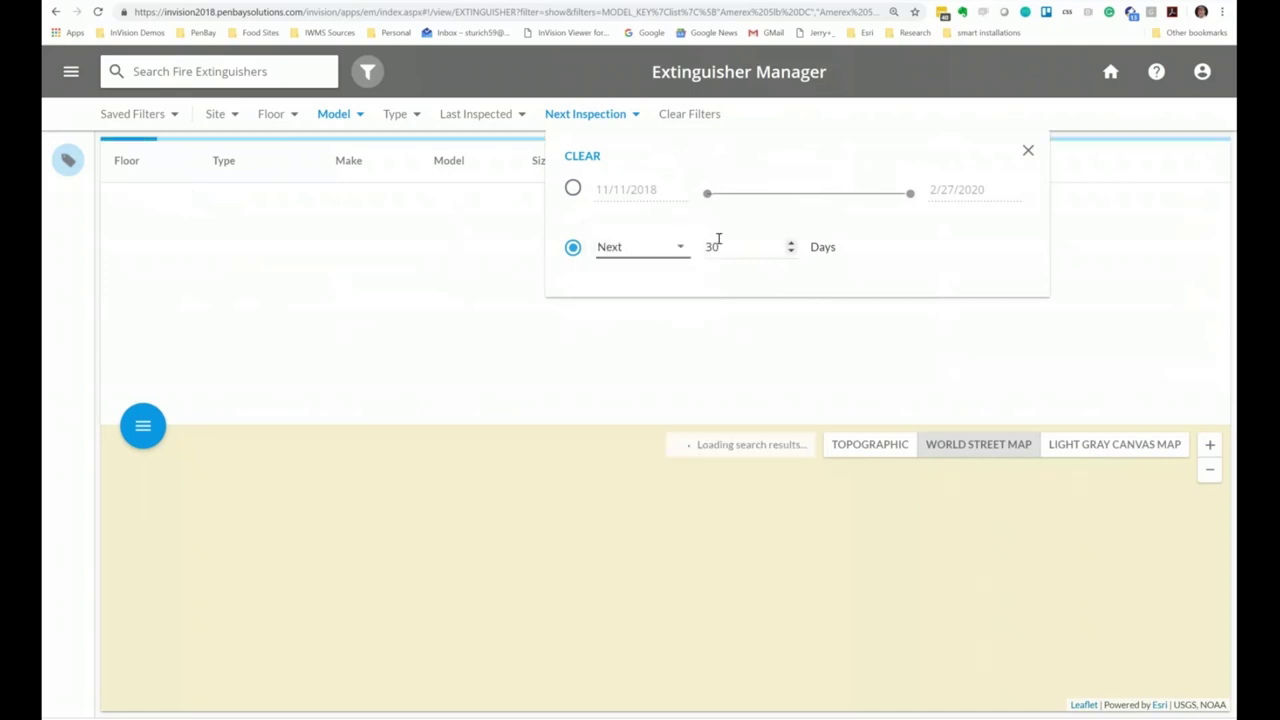
pyautogui.moveTo(726, 246); pyautogui.dragTo(703, 246)
pyautogui.write('180')
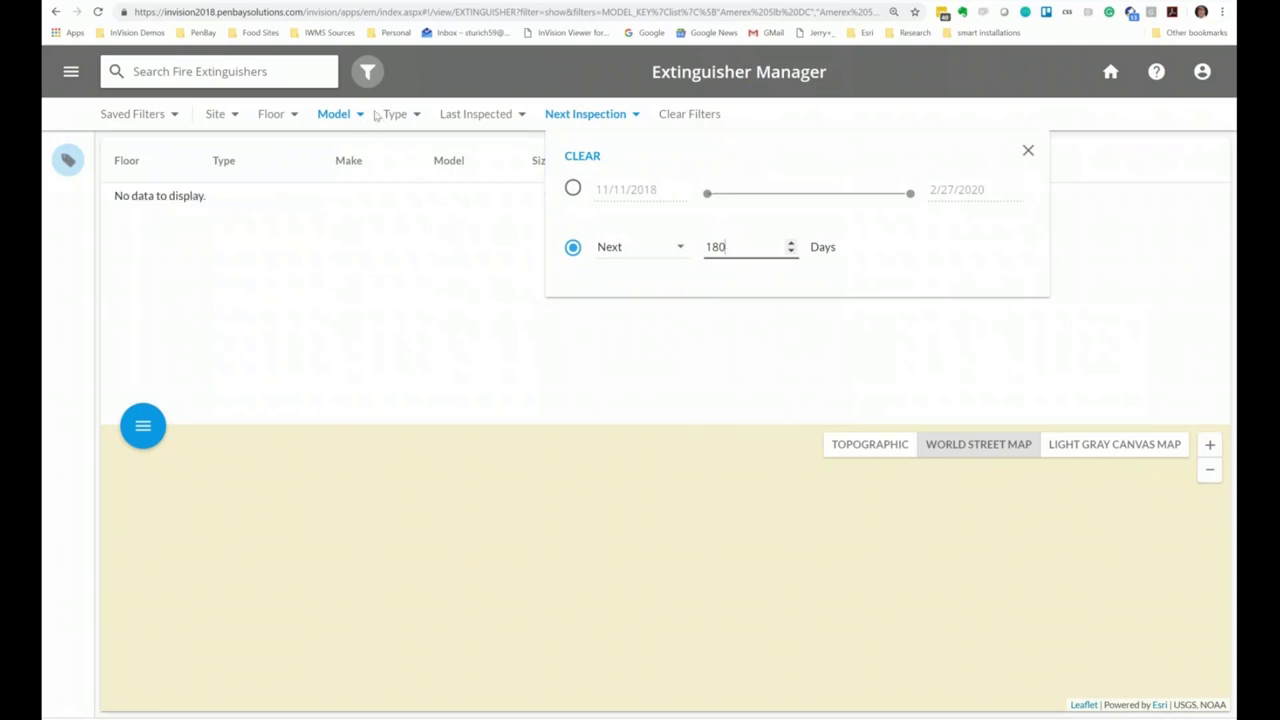
# Clear the filters and redo the Next Inspection filter as the next 365 days
pyautogui.click(692, 115)
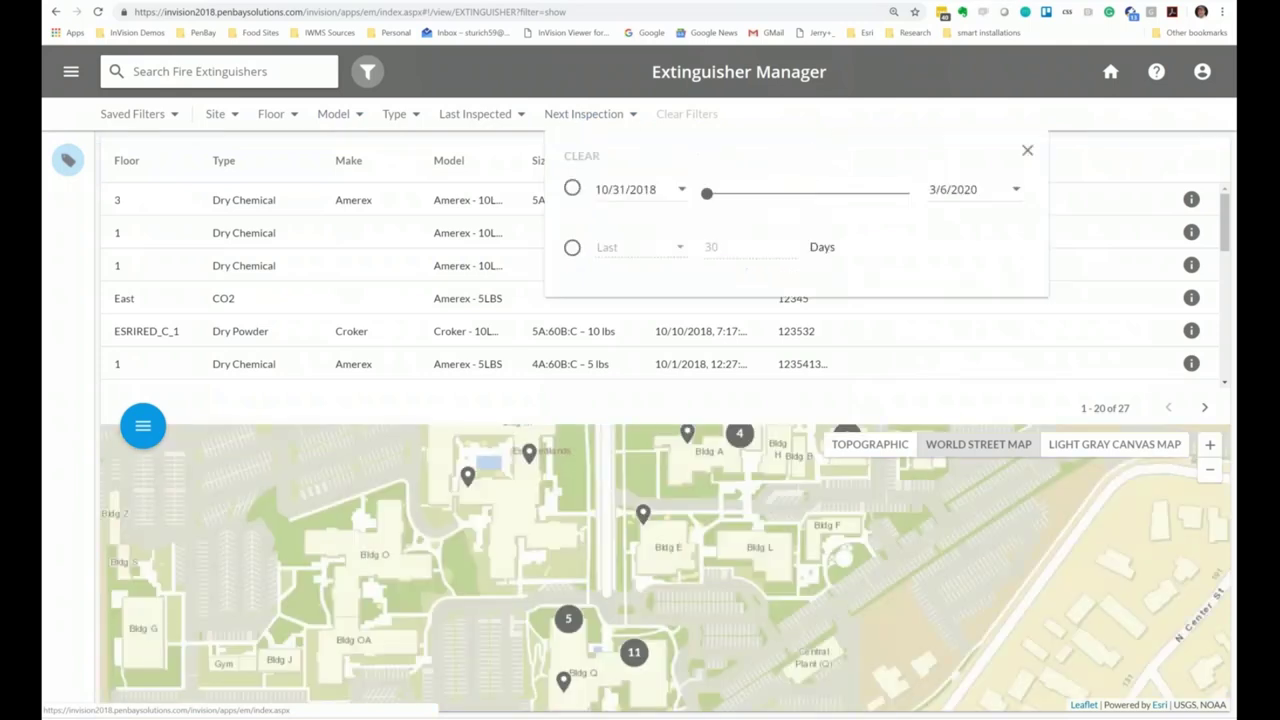
pyautogui.click(572, 188)
pyautogui.click(572, 248)
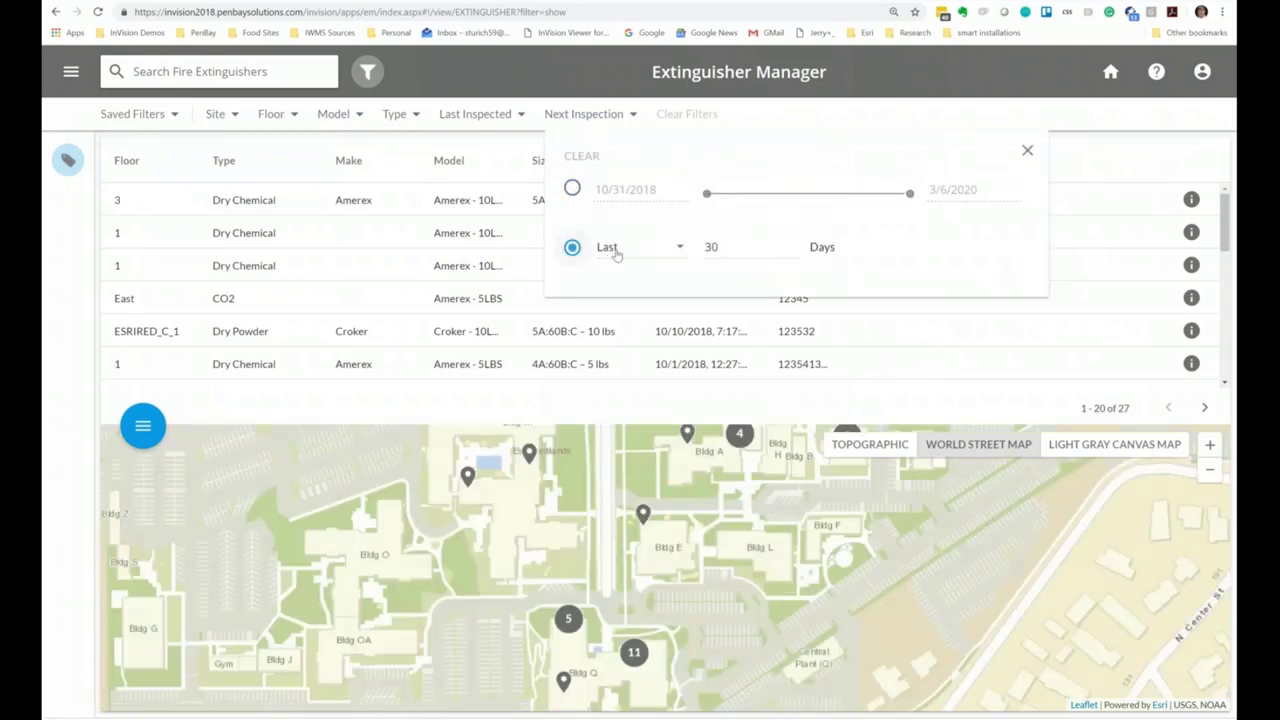
pyautogui.click(610, 250)
pyautogui.click(683, 280)
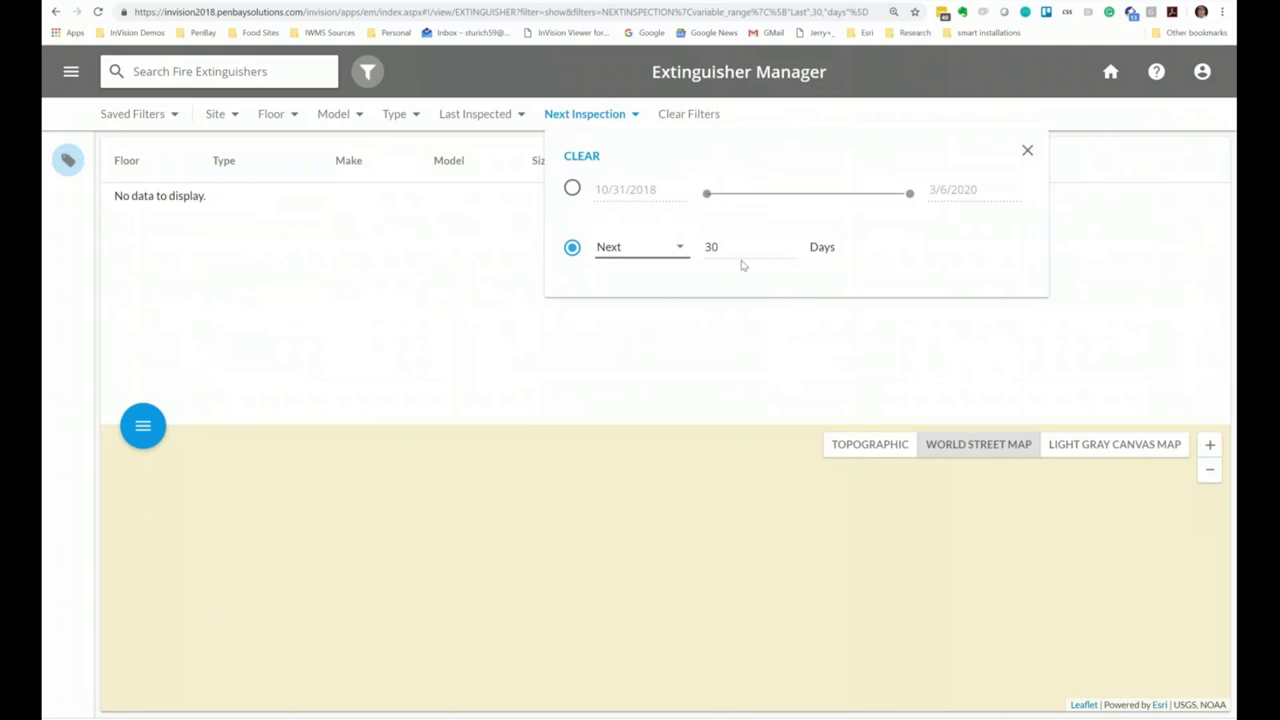
pyautogui.moveTo(737, 246); pyautogui.dragTo(706, 245)
pyautogui.write('365')
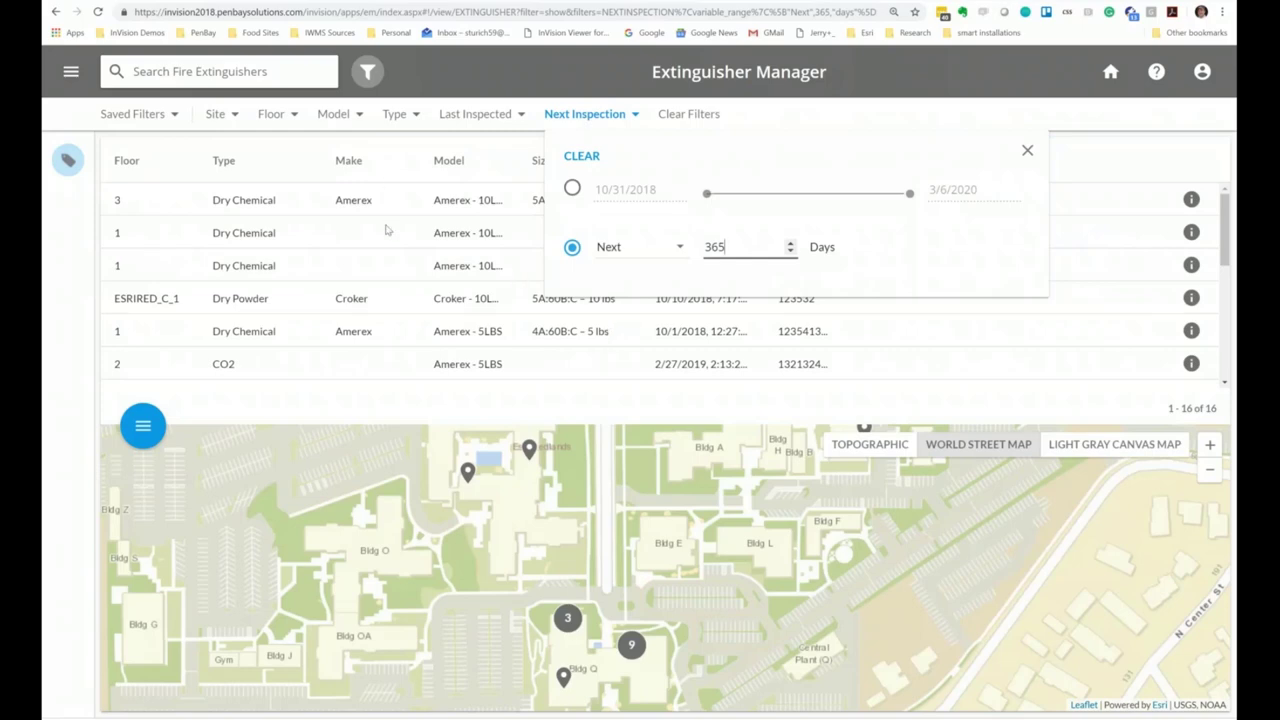
pyautogui.click(1028, 153)
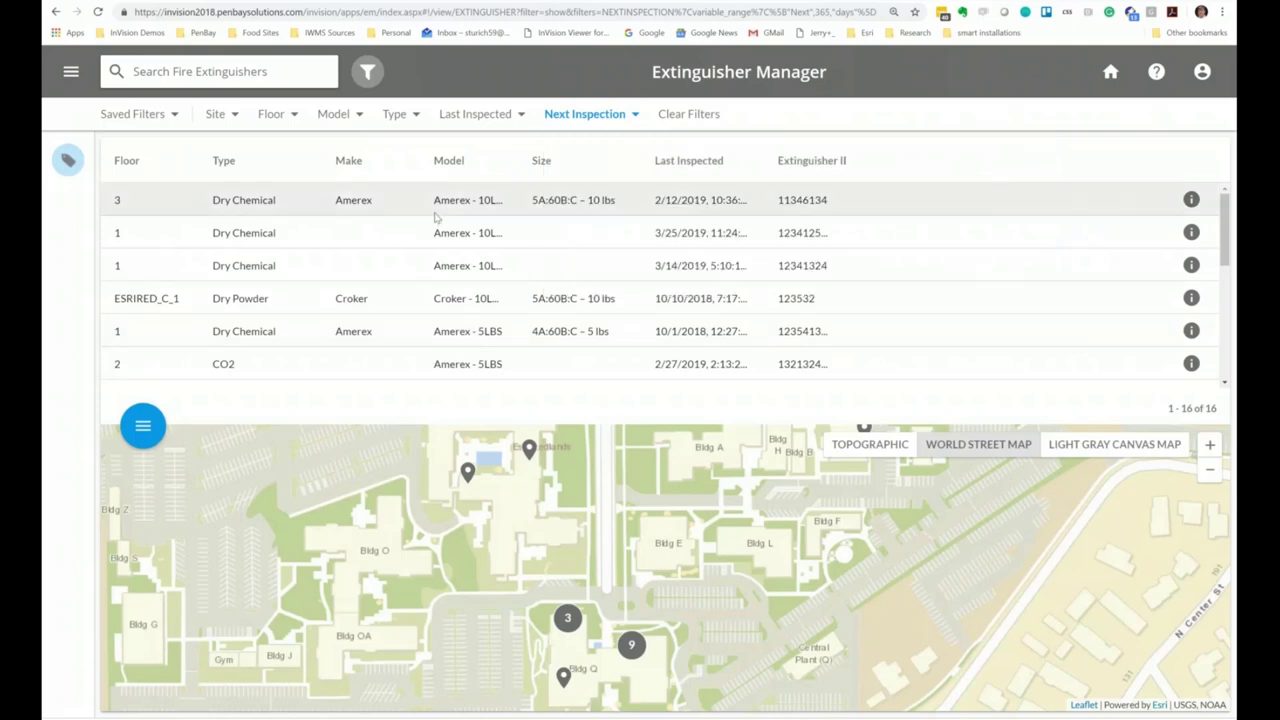
# Expand the floating menu to show share, edit and download actions for the due extinguishers
pyautogui.click(142, 428)
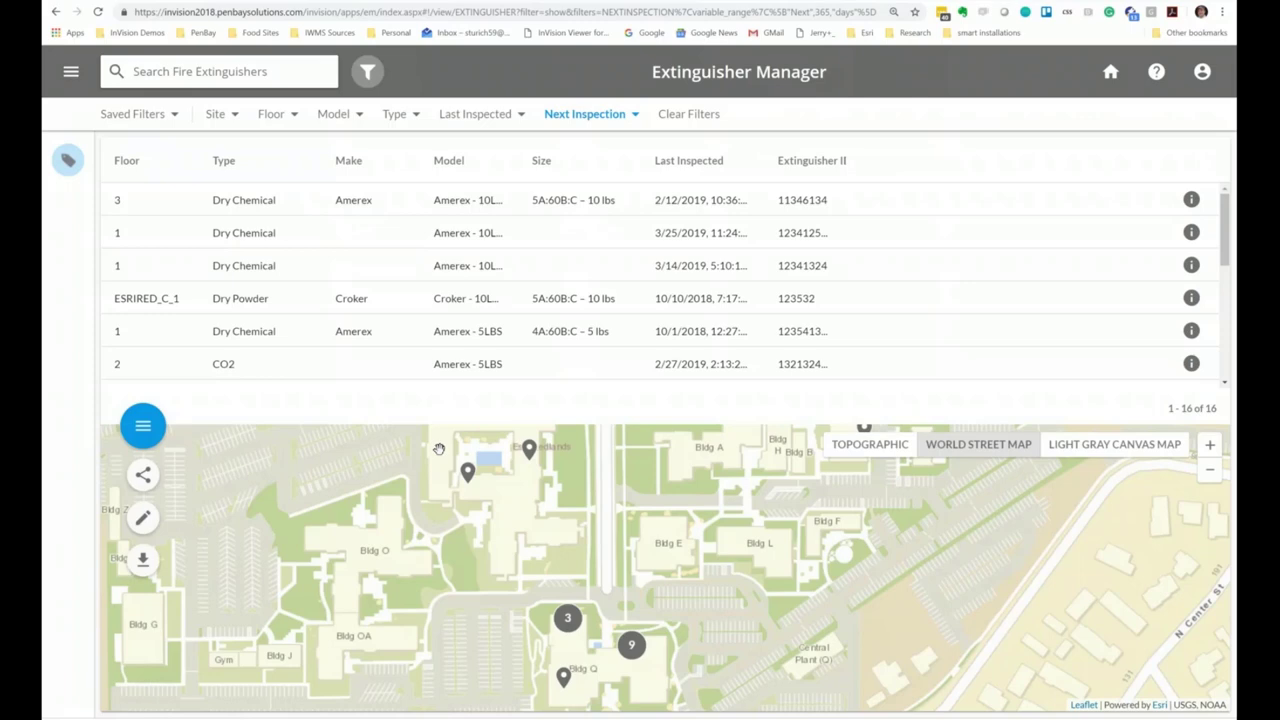
# Go back from Extinguisher Manager to the InVision Portal home page
pyautogui.click(1110, 76)
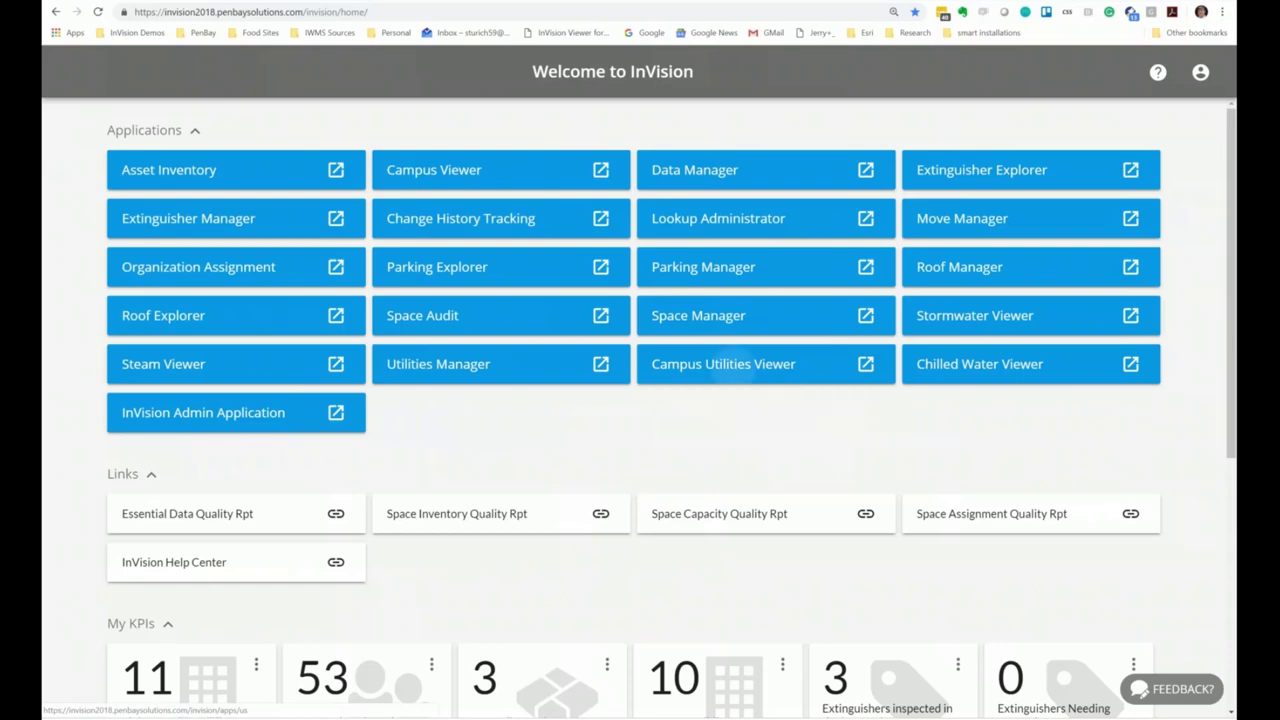
# Open Campus Utilities Viewer and turn on the Chilled Water, Steam and Stormwater layers
pyautogui.click(730, 370)
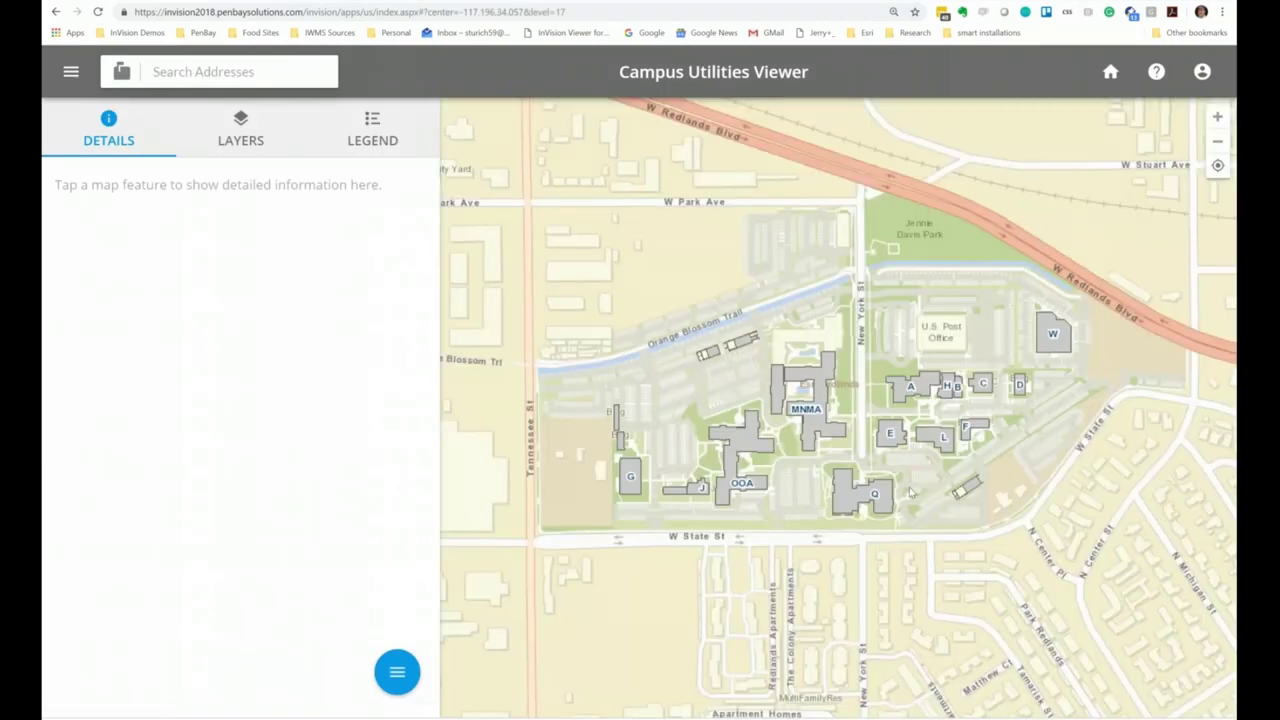
pyautogui.scroll(1, 923, 488)
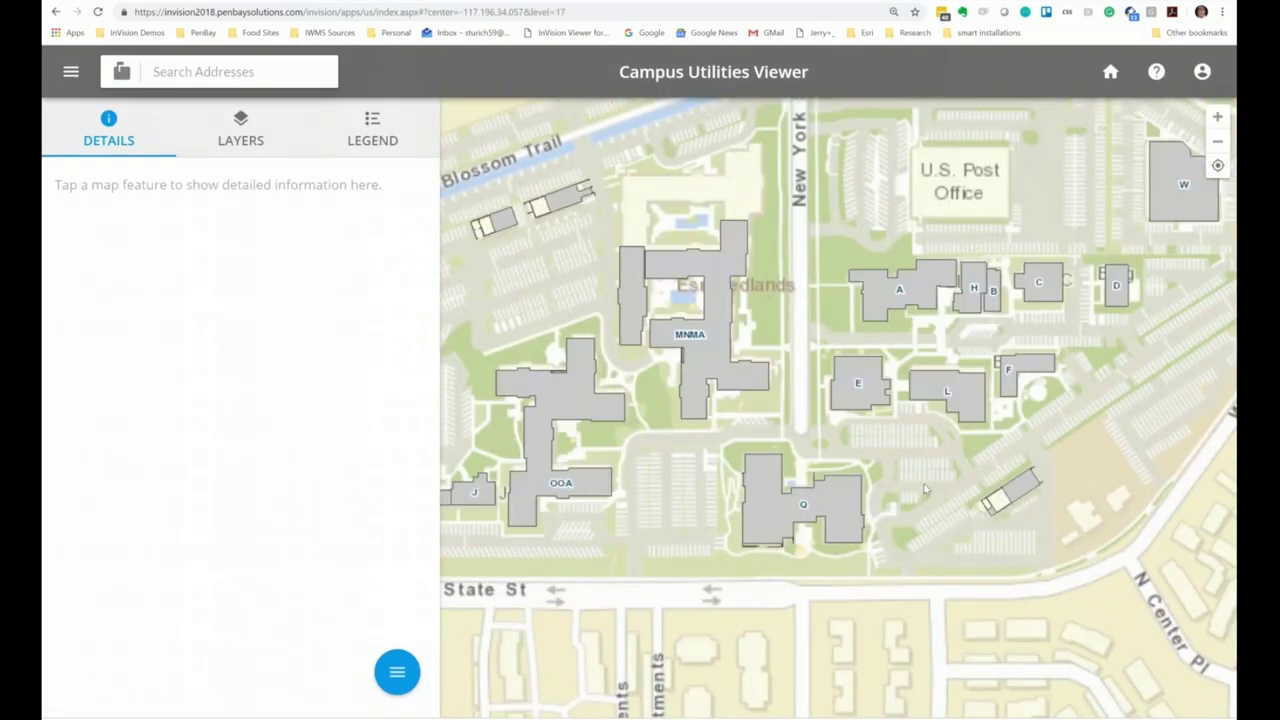
pyautogui.click(240, 130)
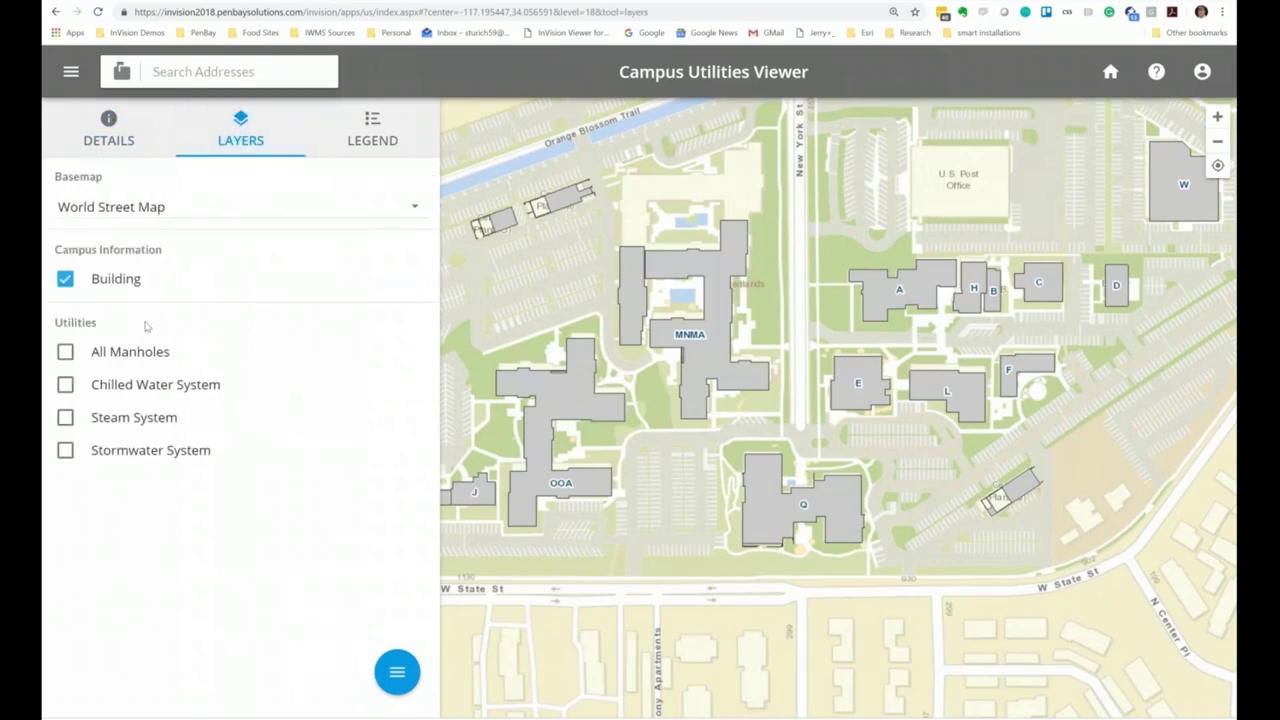
pyautogui.click(65, 388)
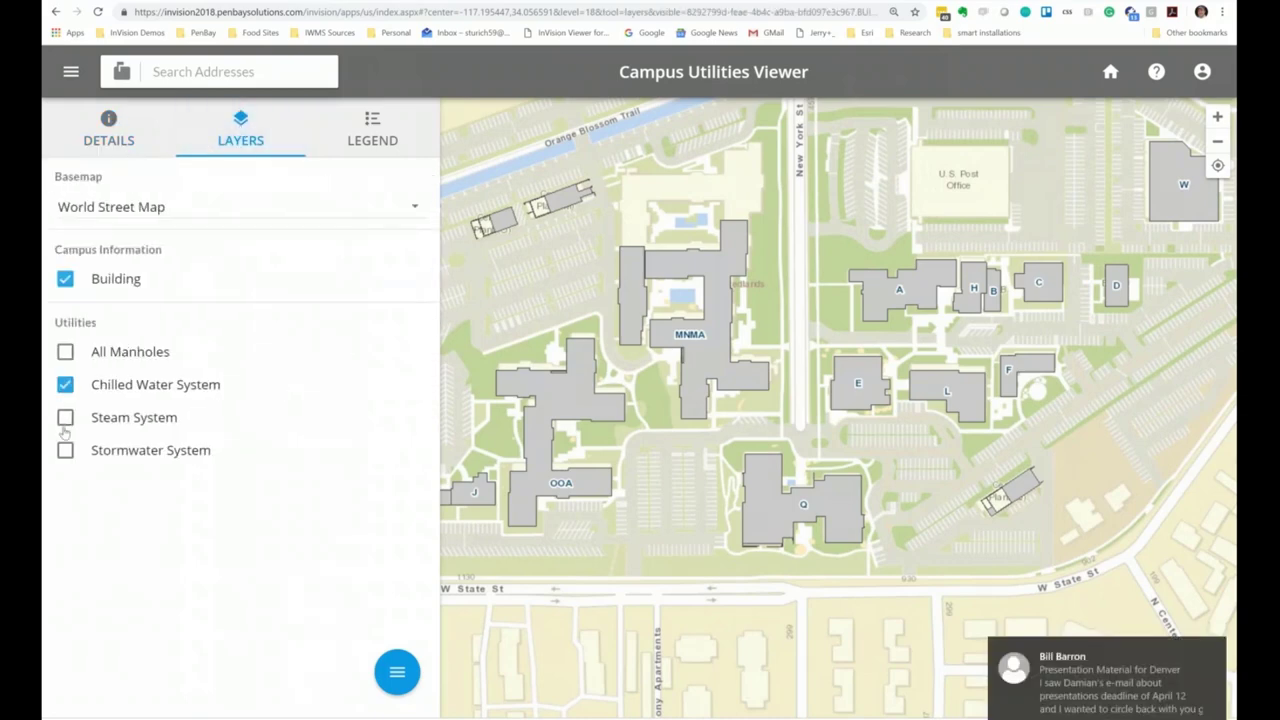
pyautogui.click(65, 417)
pyautogui.click(65, 450)
# Zoom in on the map and identify chilled water line CH12
pyautogui.scroll(2, 848, 330)
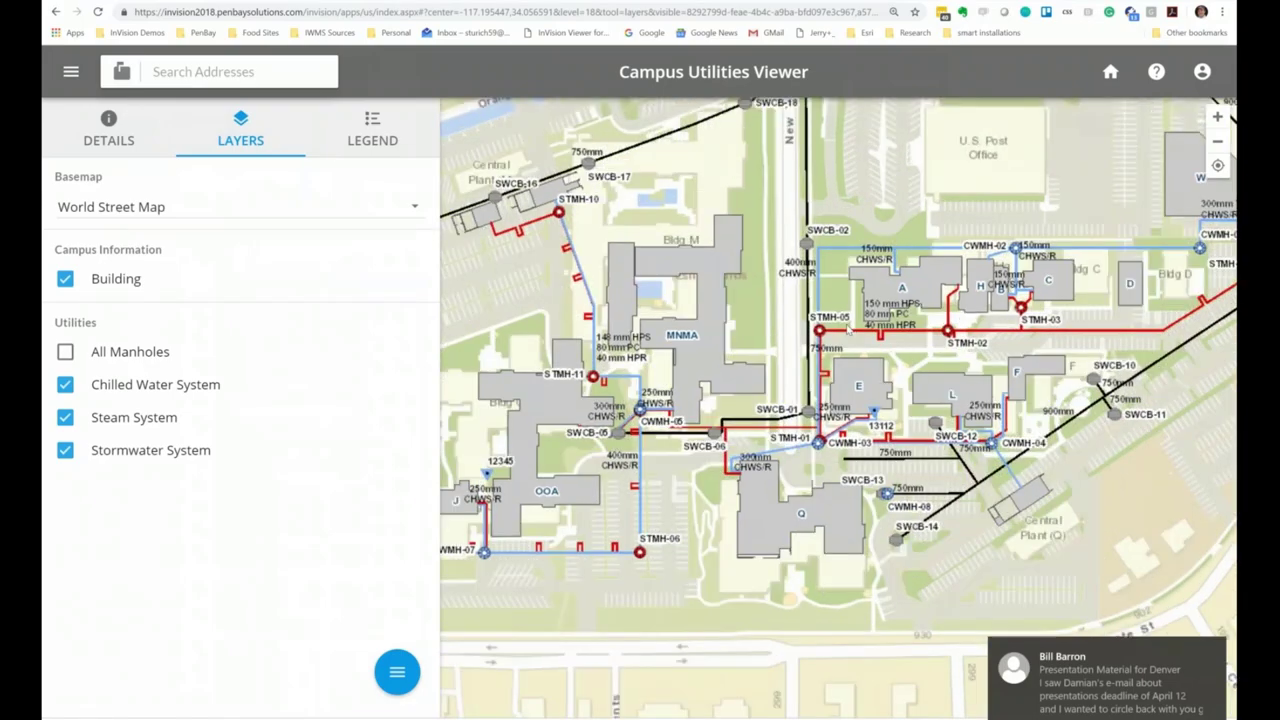
pyautogui.scroll(1, 848, 330)
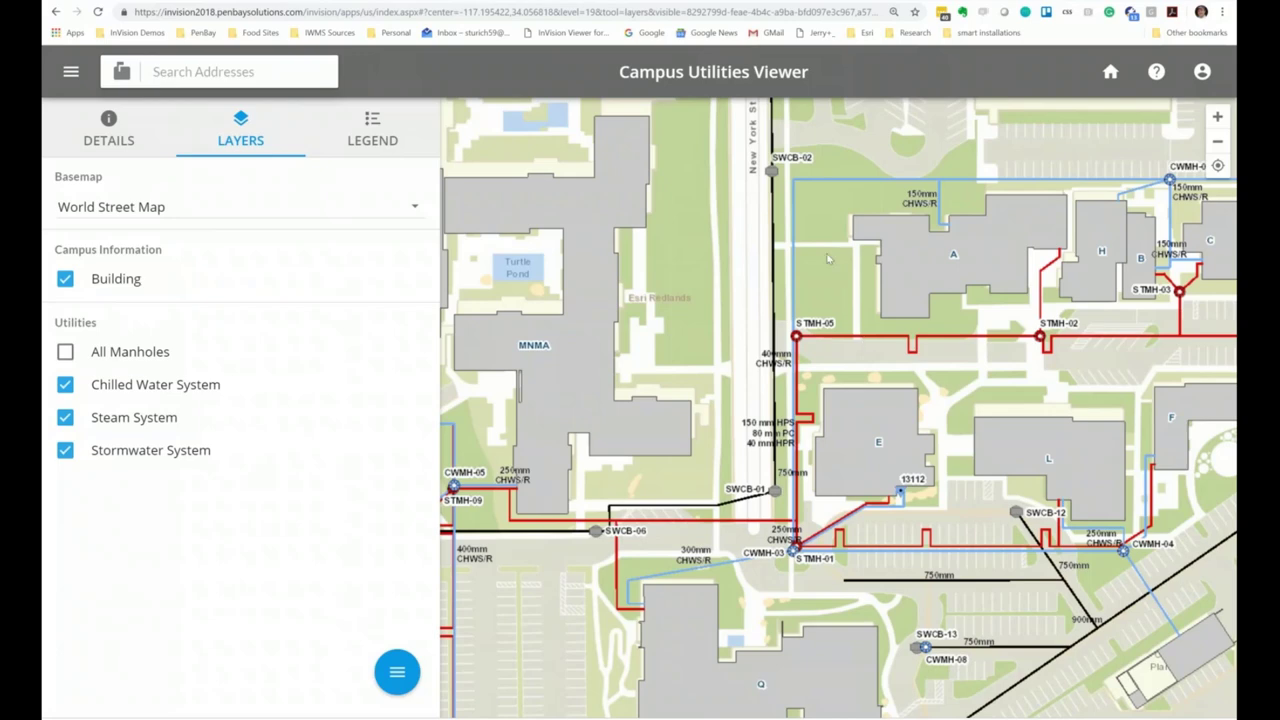
pyautogui.click(788, 298)
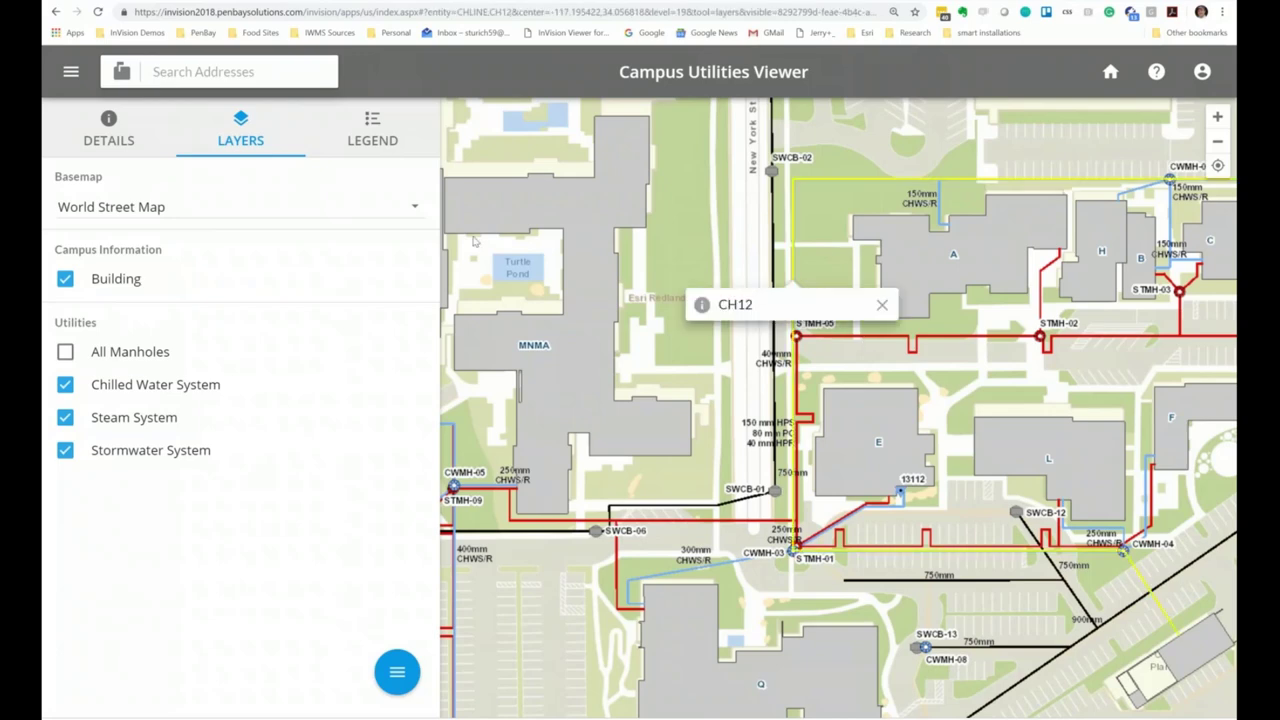
# View CH12's attributes, identify steam line ST107, then hide the Steam and Stormwater layers
pyautogui.click(105, 138)
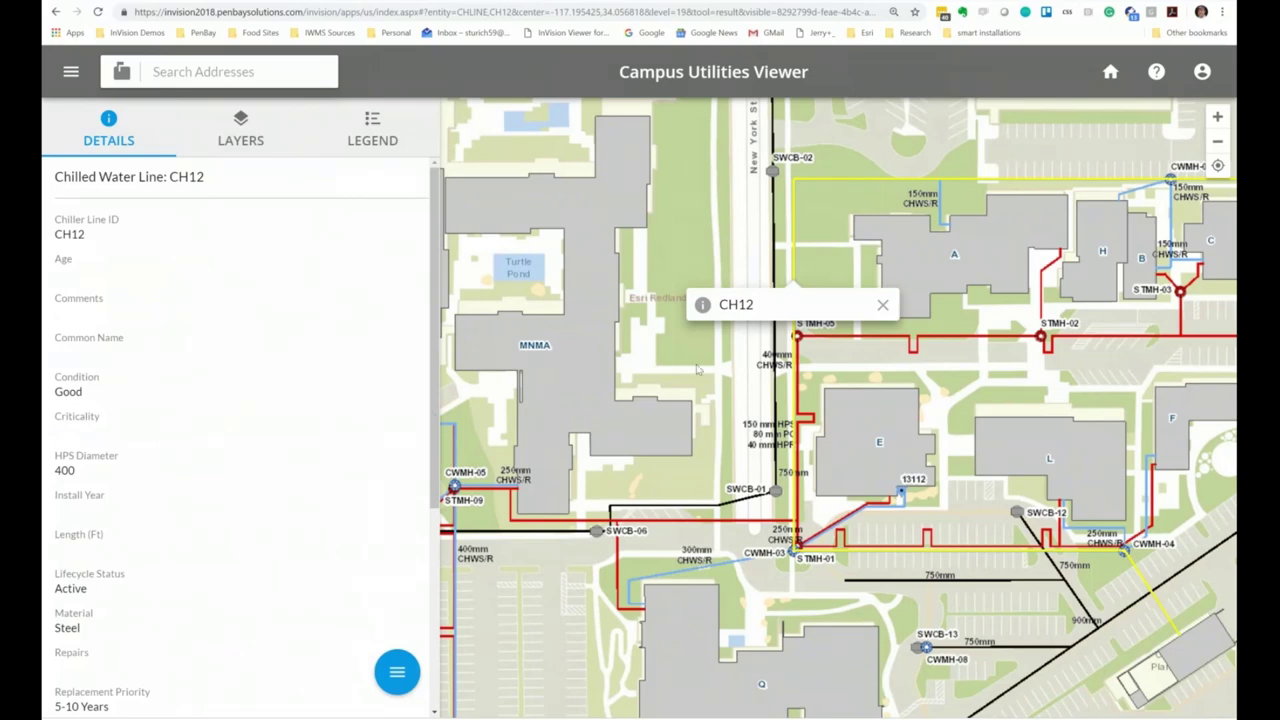
pyautogui.click(885, 350)
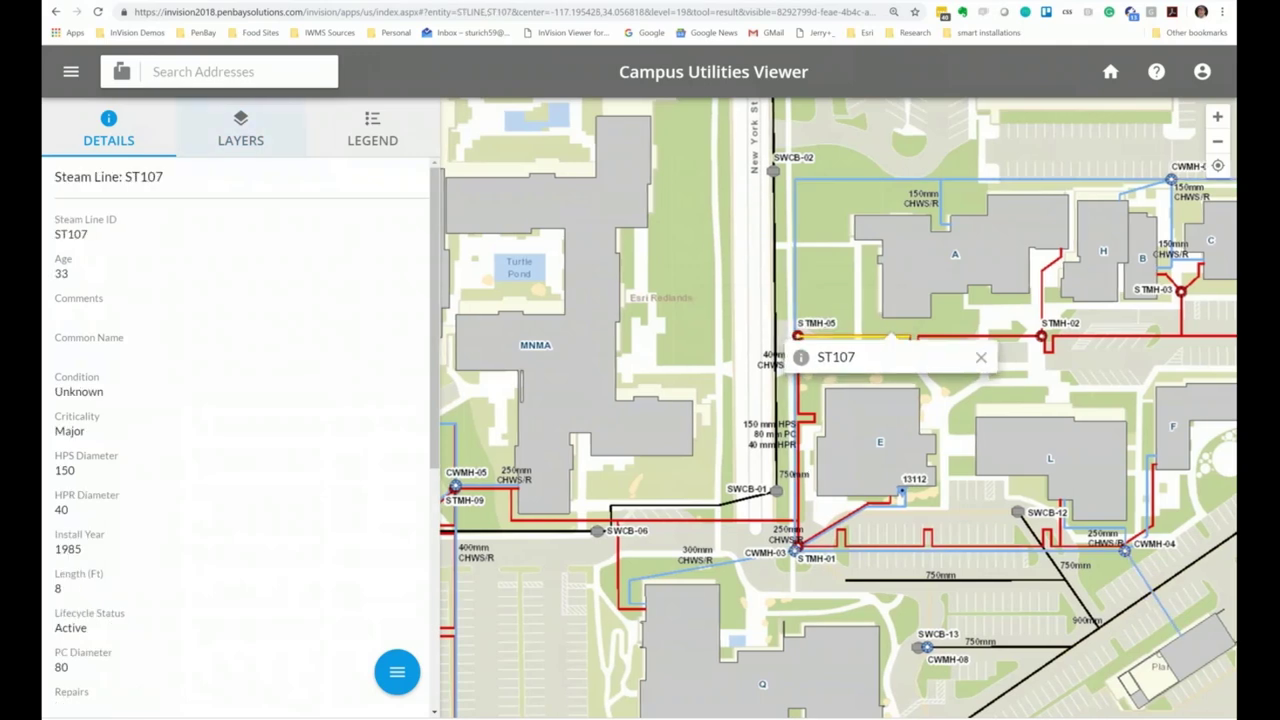
pyautogui.click(240, 130)
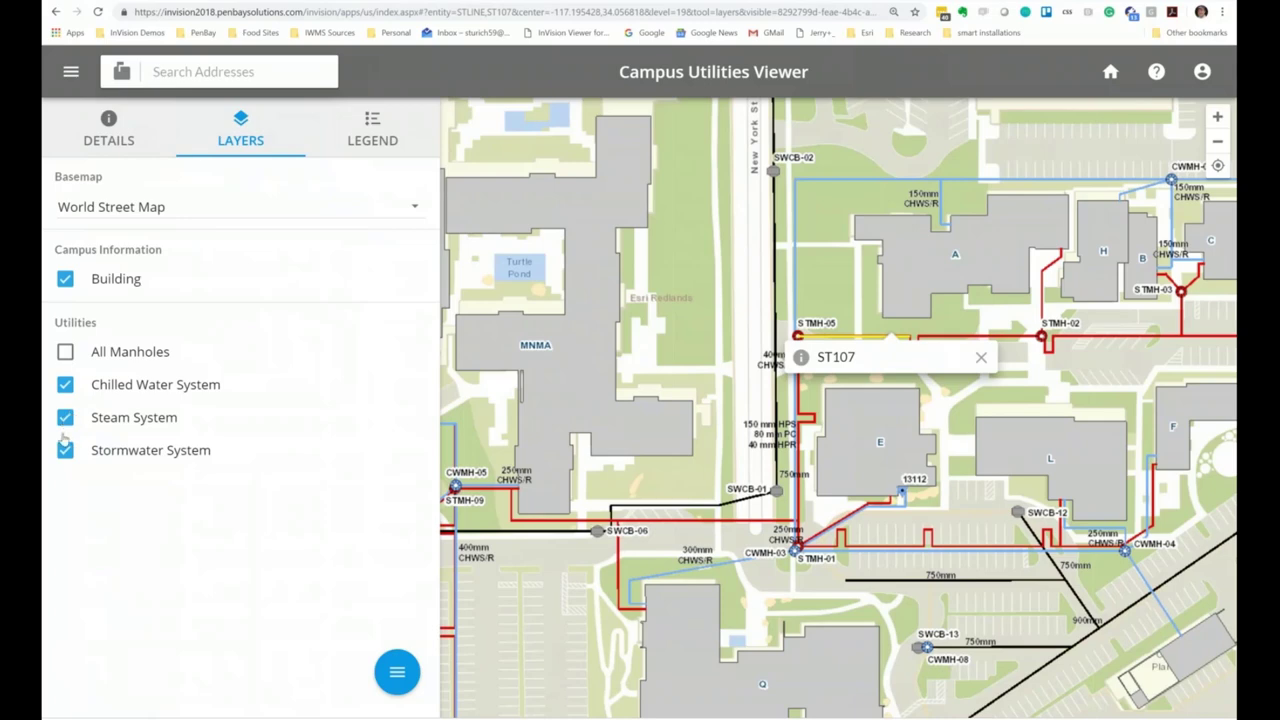
pyautogui.click(65, 417)
pyautogui.click(65, 450)
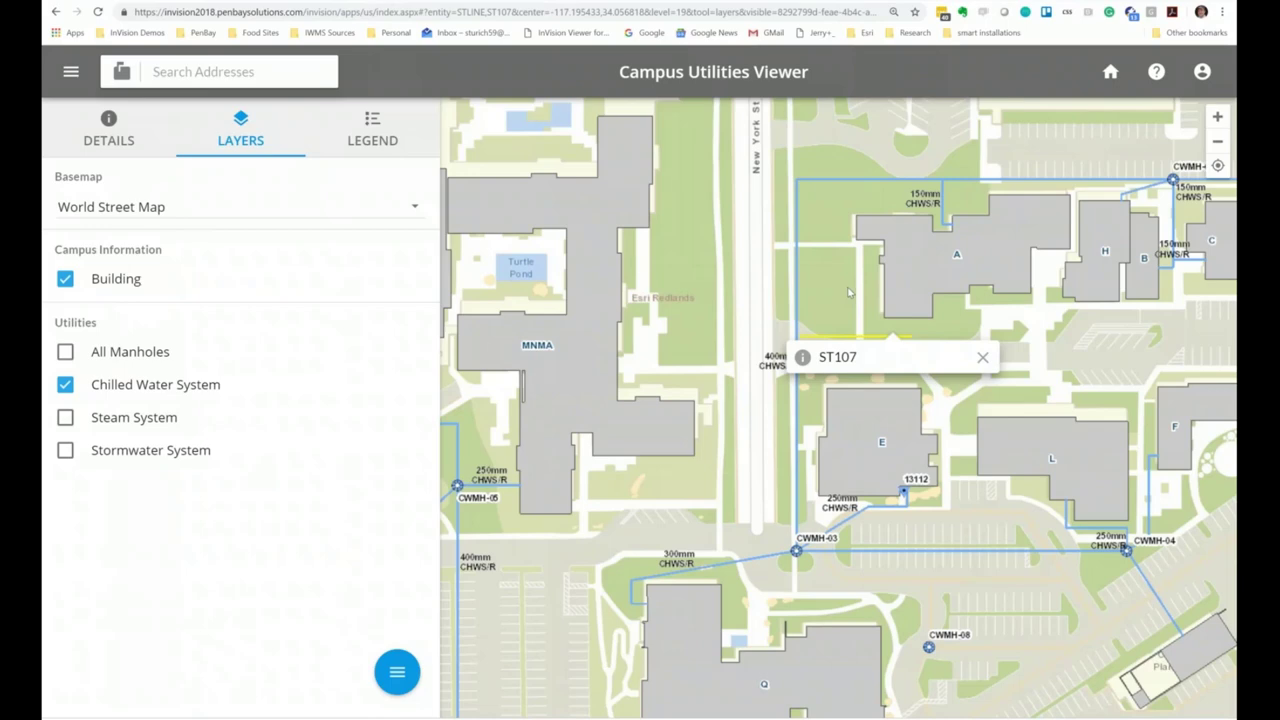
# Return to the home page, reload it, and launch the Chilled Water Viewer
pyautogui.click(1110, 71)
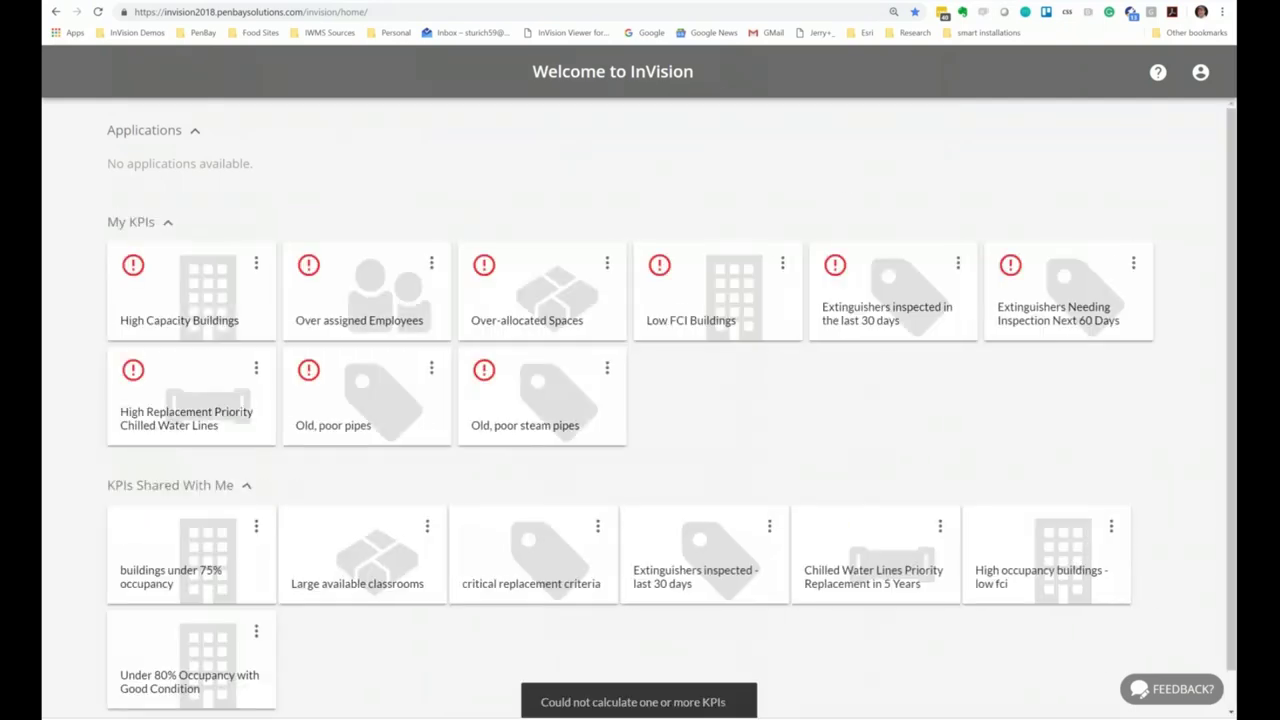
pyautogui.click(98, 13)
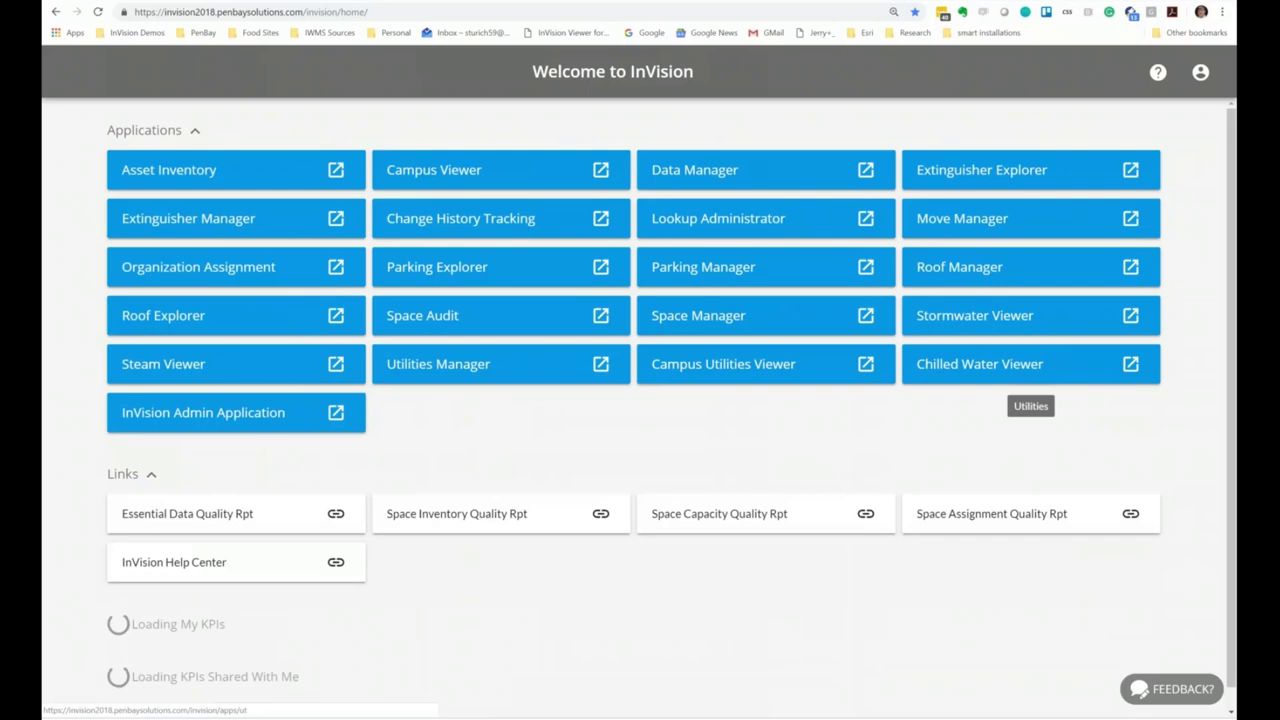
pyautogui.click(1020, 375)
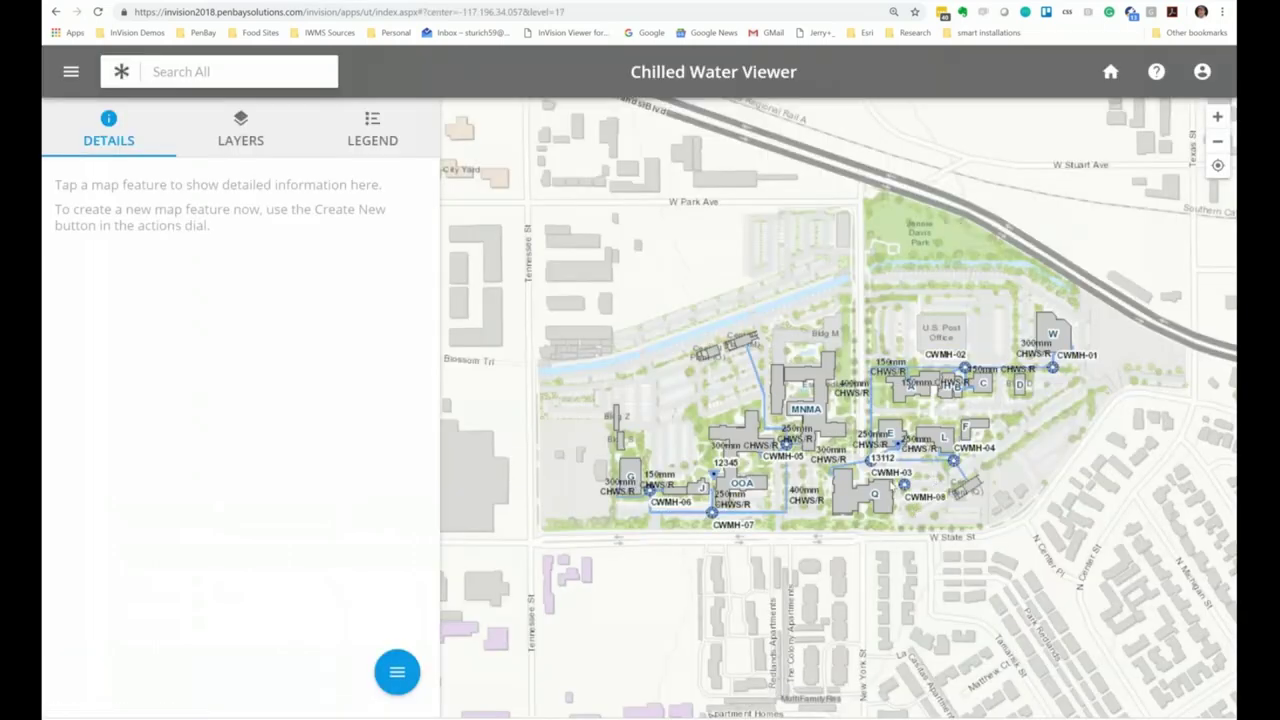
# Zoom and pan around building Q and show details of chilled water line 11234
pyautogui.scroll(2, 835, 448)
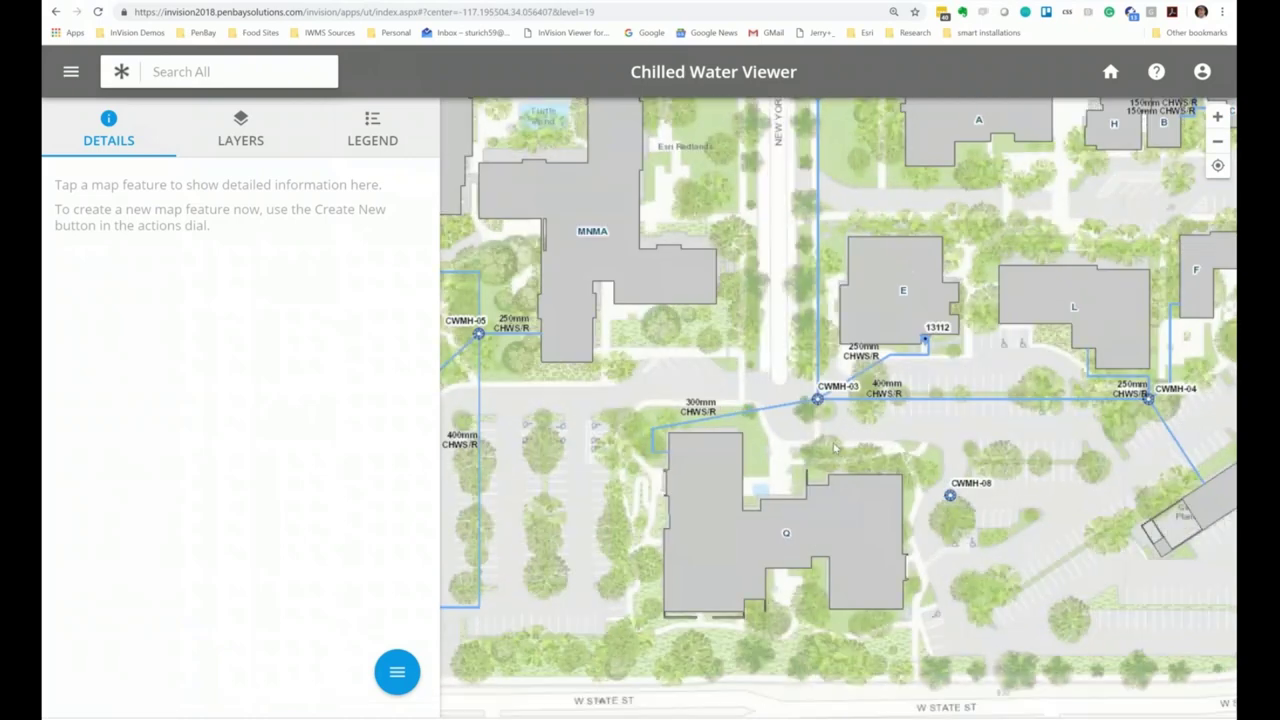
pyautogui.moveTo(835, 448); pyautogui.dragTo(804, 452)
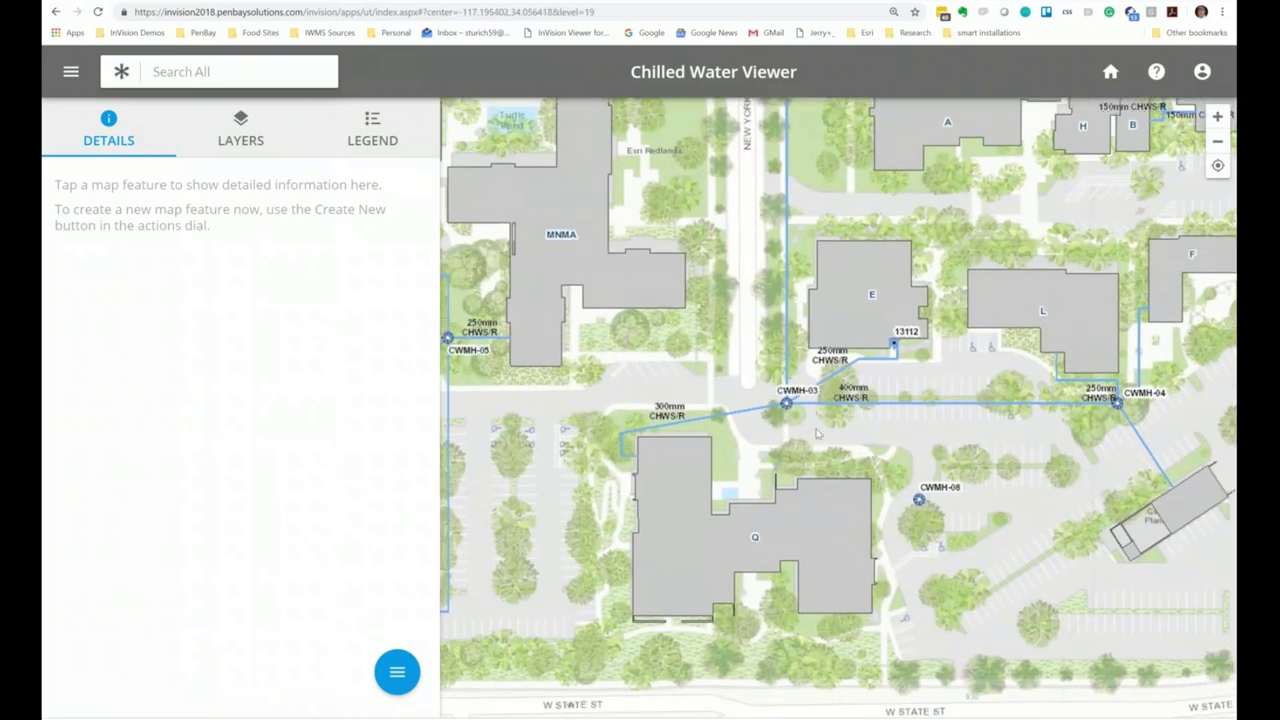
pyautogui.moveTo(817, 433); pyautogui.dragTo(779, 458)
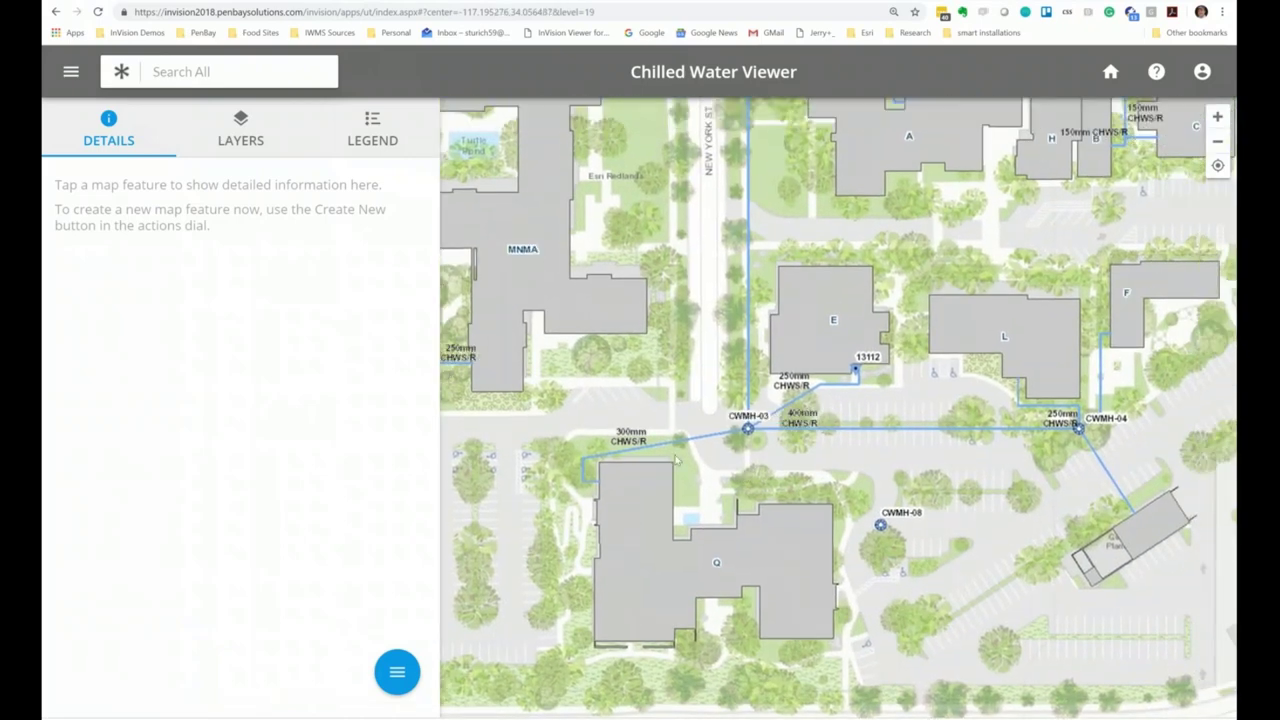
pyautogui.click(686, 436)
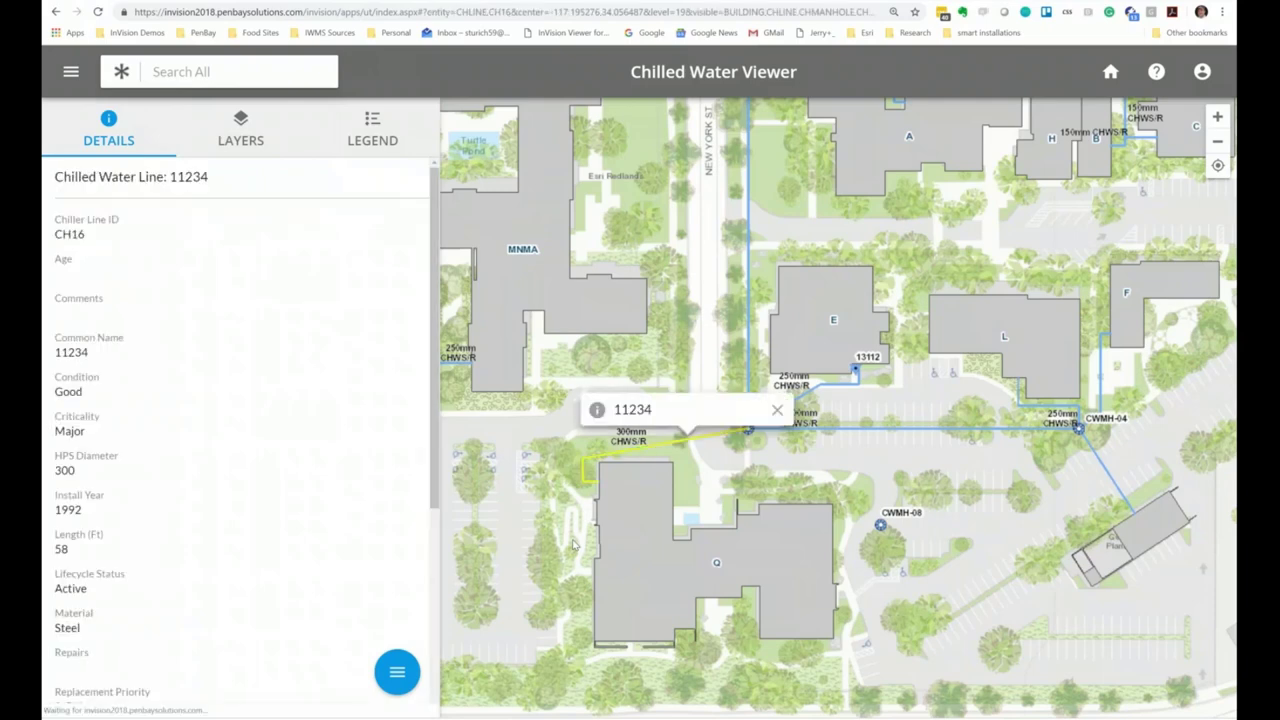
# Review line 11234's edit form, cancel without saving, and close its popup
pyautogui.click(397, 672)
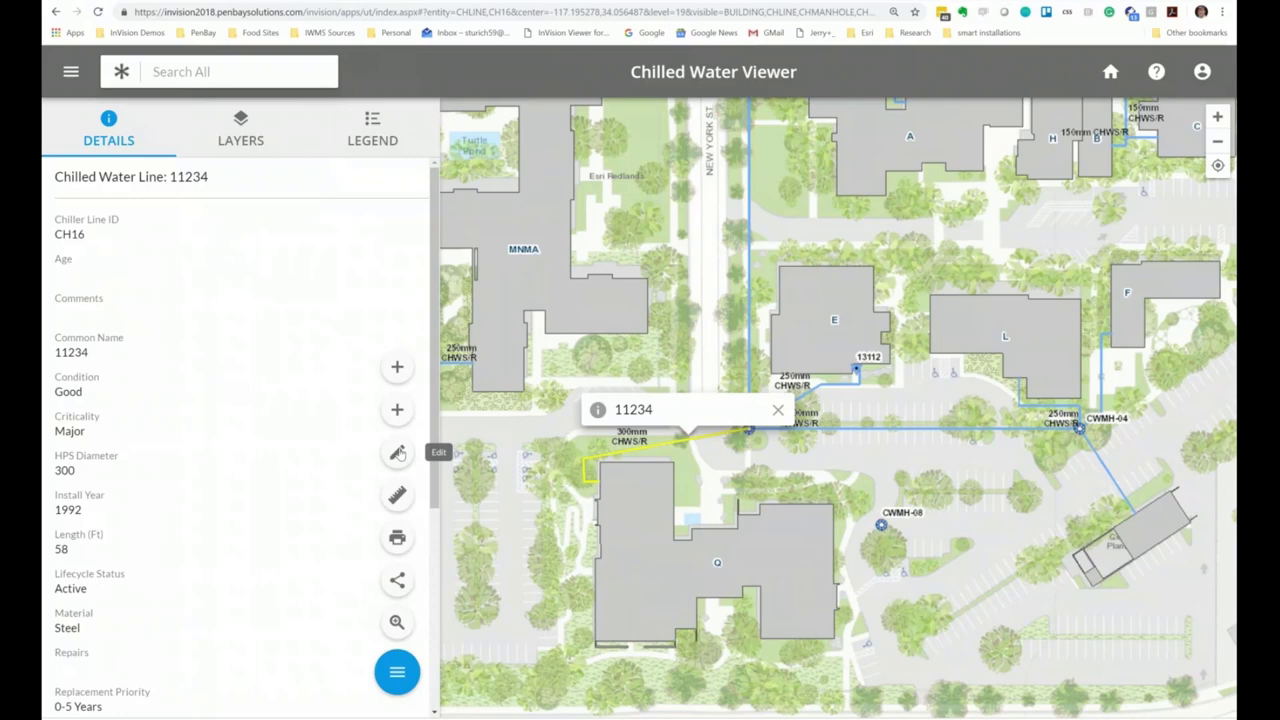
pyautogui.click(398, 455)
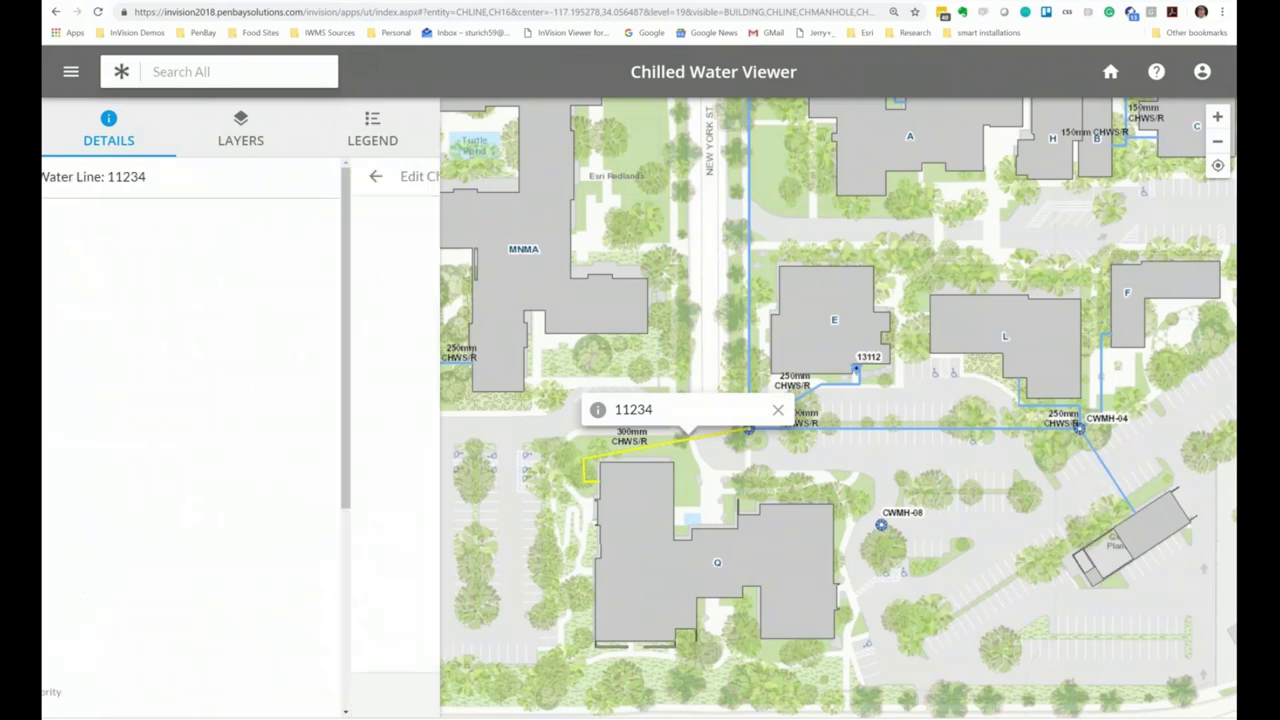
pyautogui.scroll(-5, 363, 518)
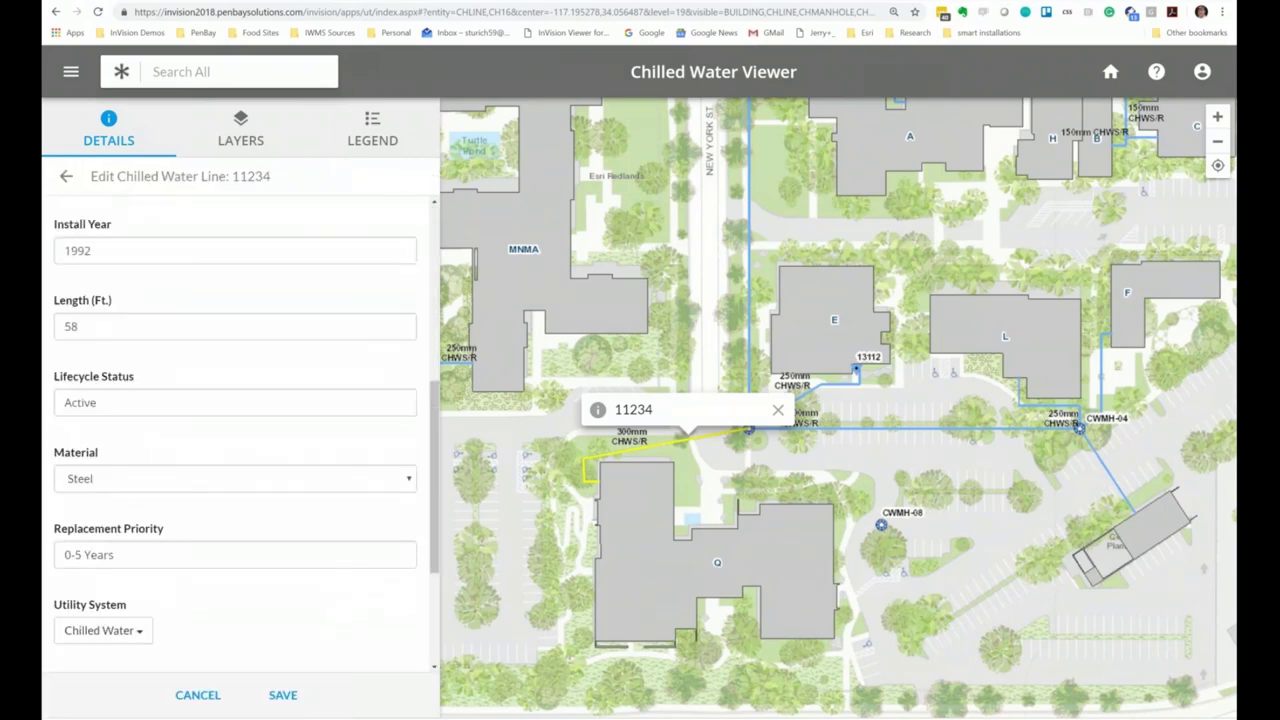
pyautogui.scroll(-2, 360, 515)
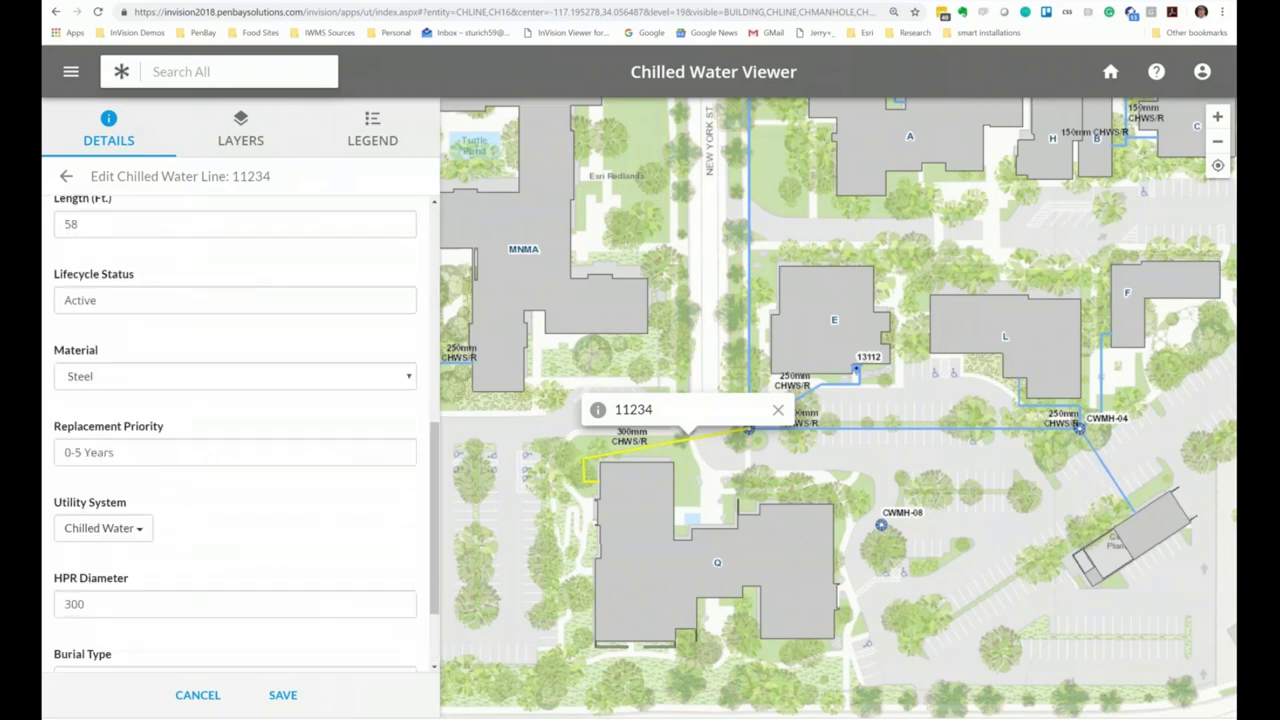
pyautogui.scroll(2, 360, 515)
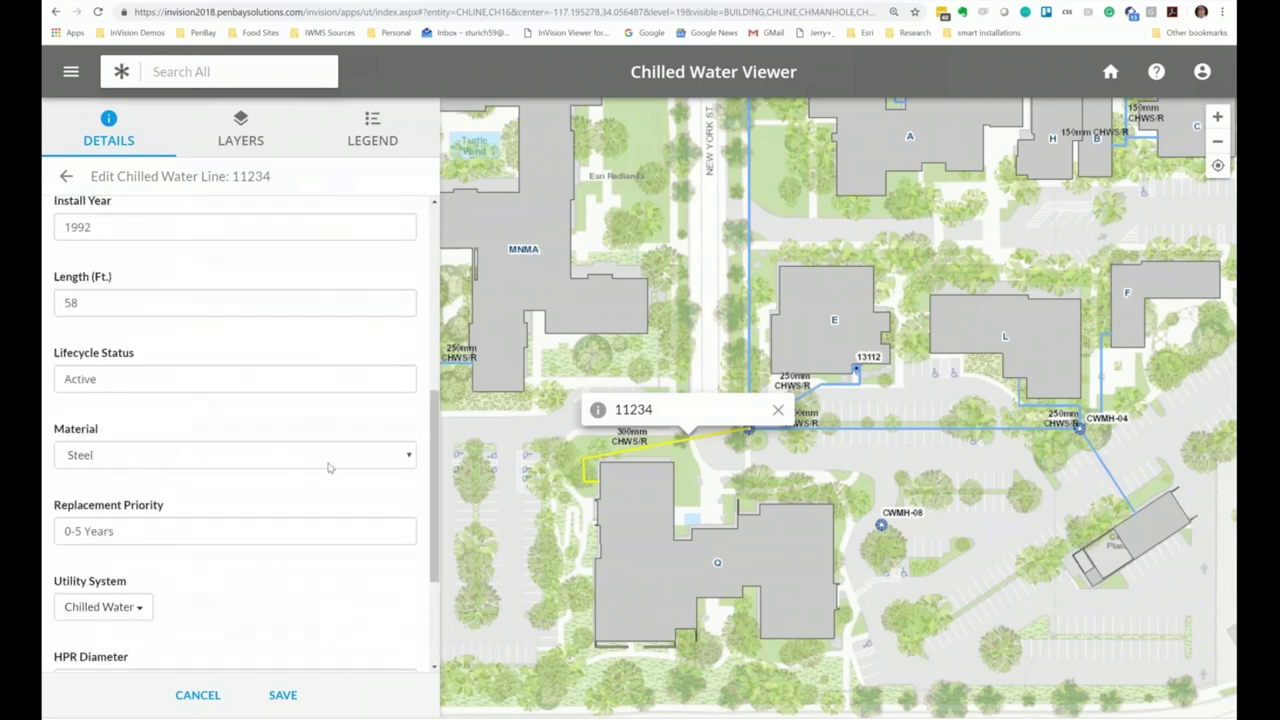
pyautogui.click(197, 695)
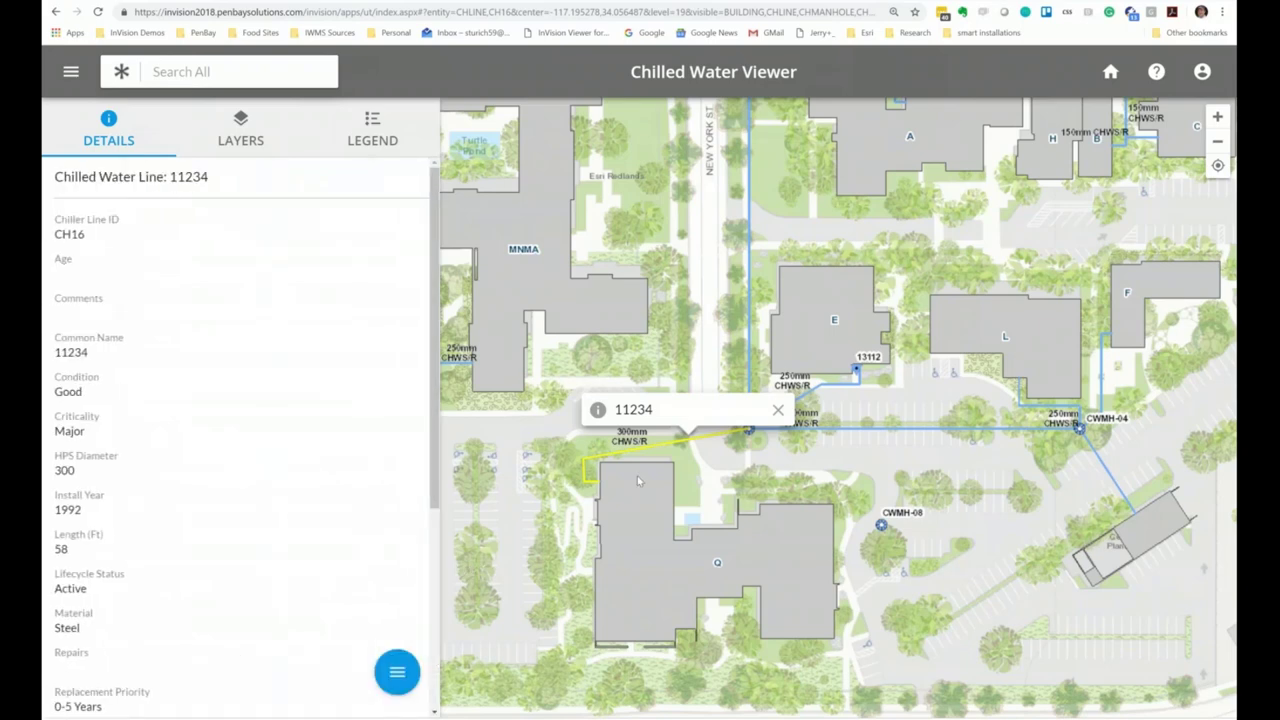
pyautogui.click(779, 412)
# Colour chilled water lines by Replacement Priority, pan the map north, then return home
pyautogui.click(250, 150)
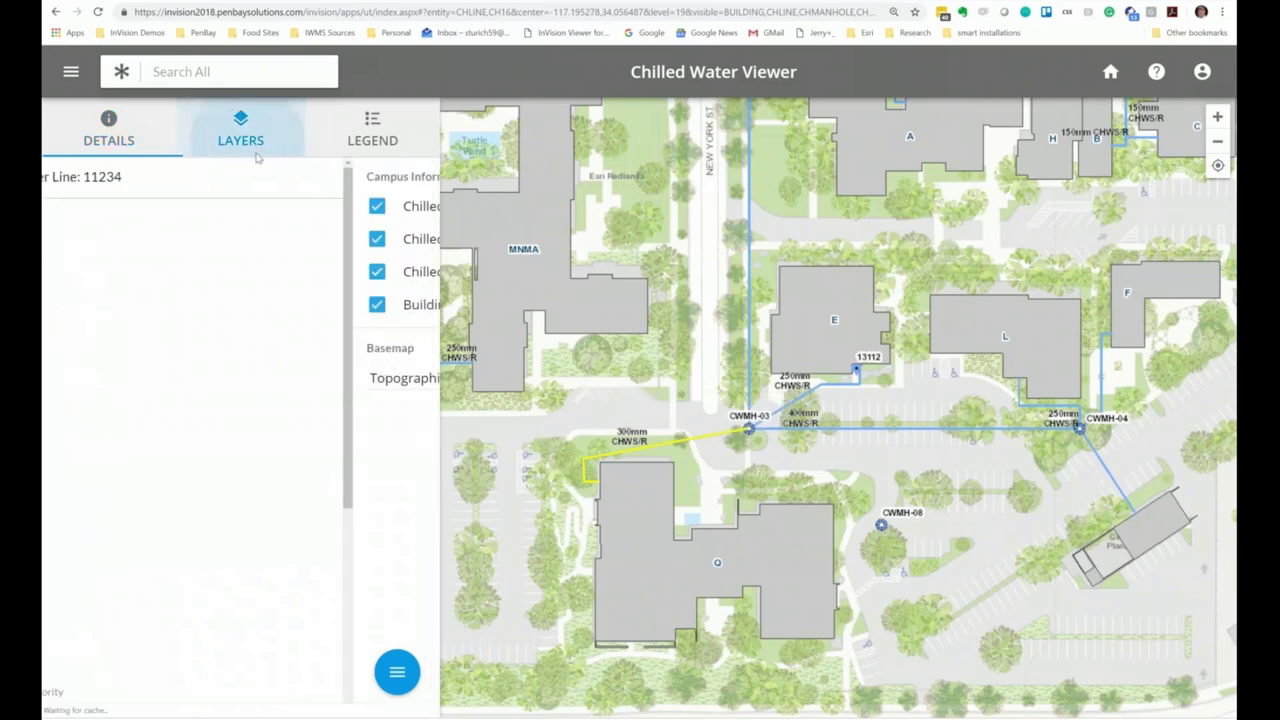
pyautogui.click(246, 278)
pyautogui.click(250, 305)
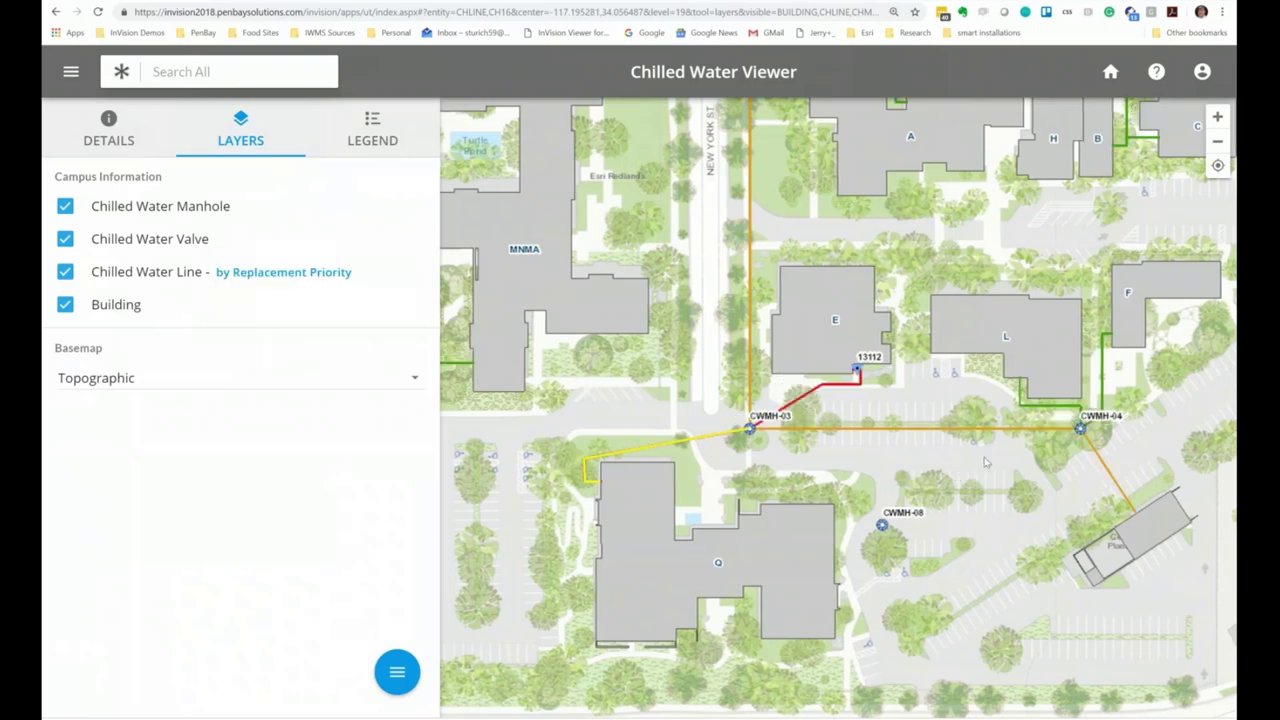
pyautogui.moveTo(912, 268); pyautogui.dragTo(922, 382)
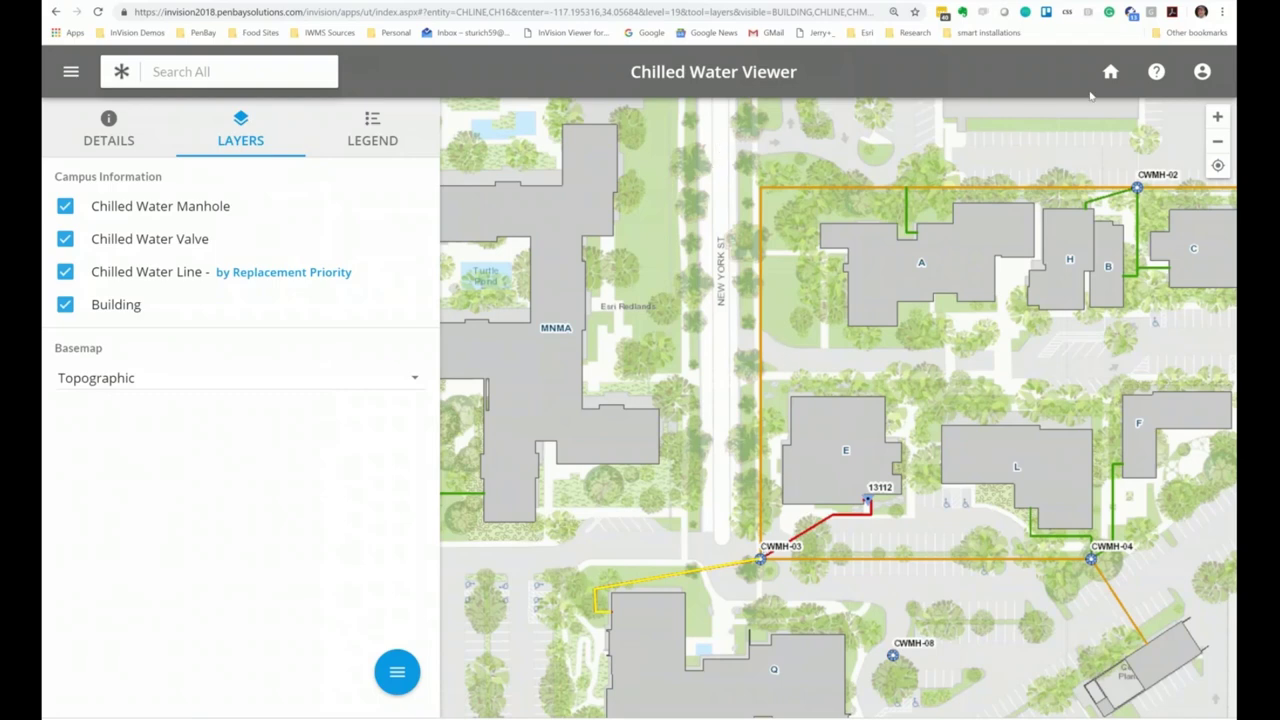
pyautogui.click(1110, 74)
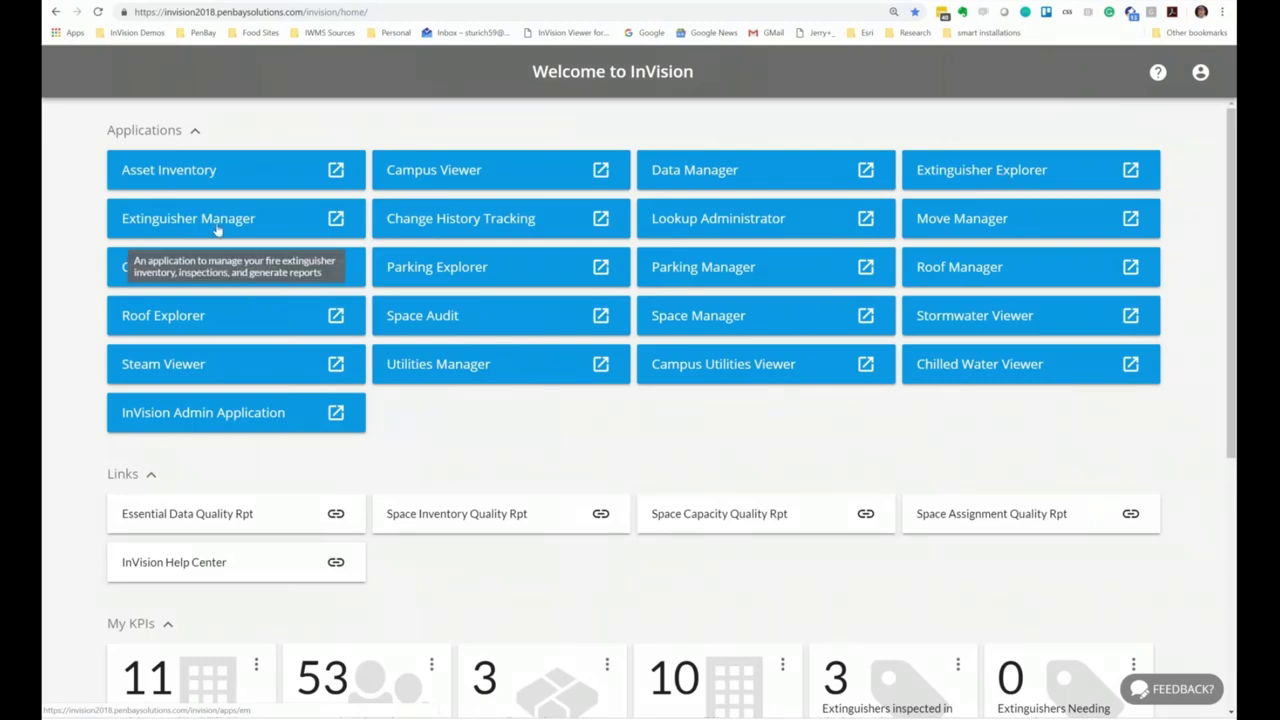
# Open Utilities Manager, show its table filters, and switch the list to steam lines
pyautogui.click(455, 372)
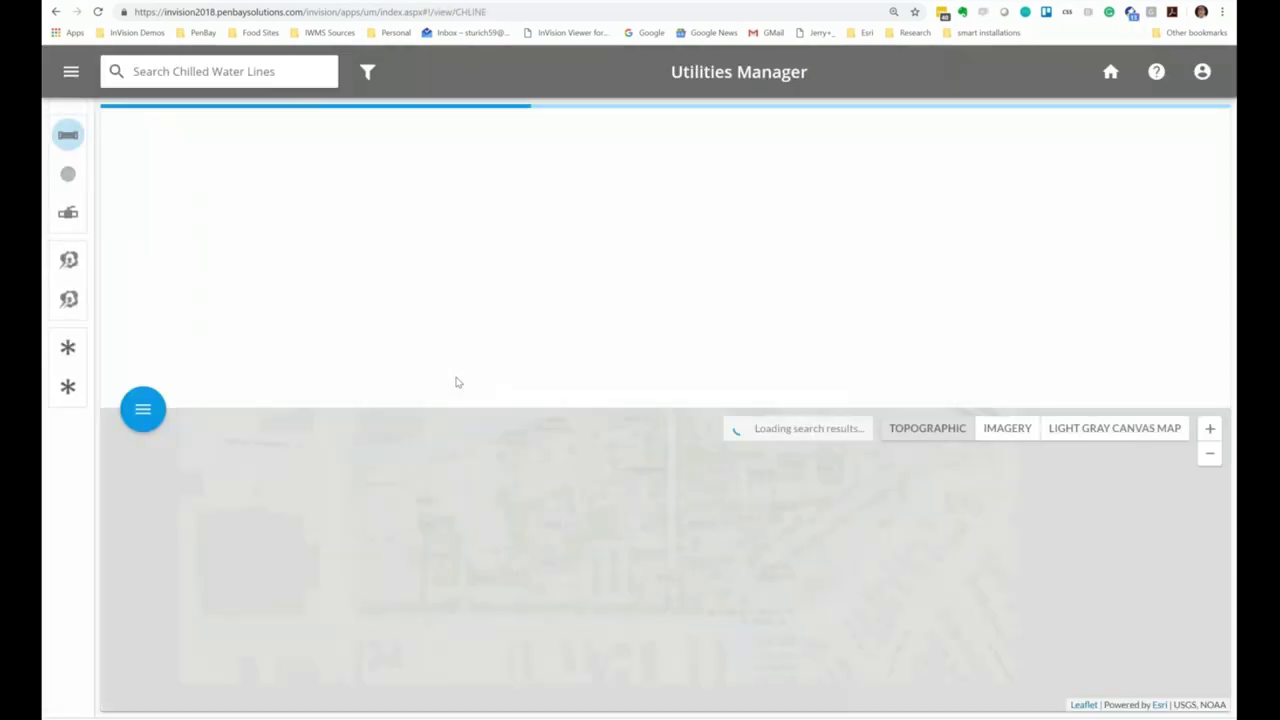
pyautogui.click(369, 73)
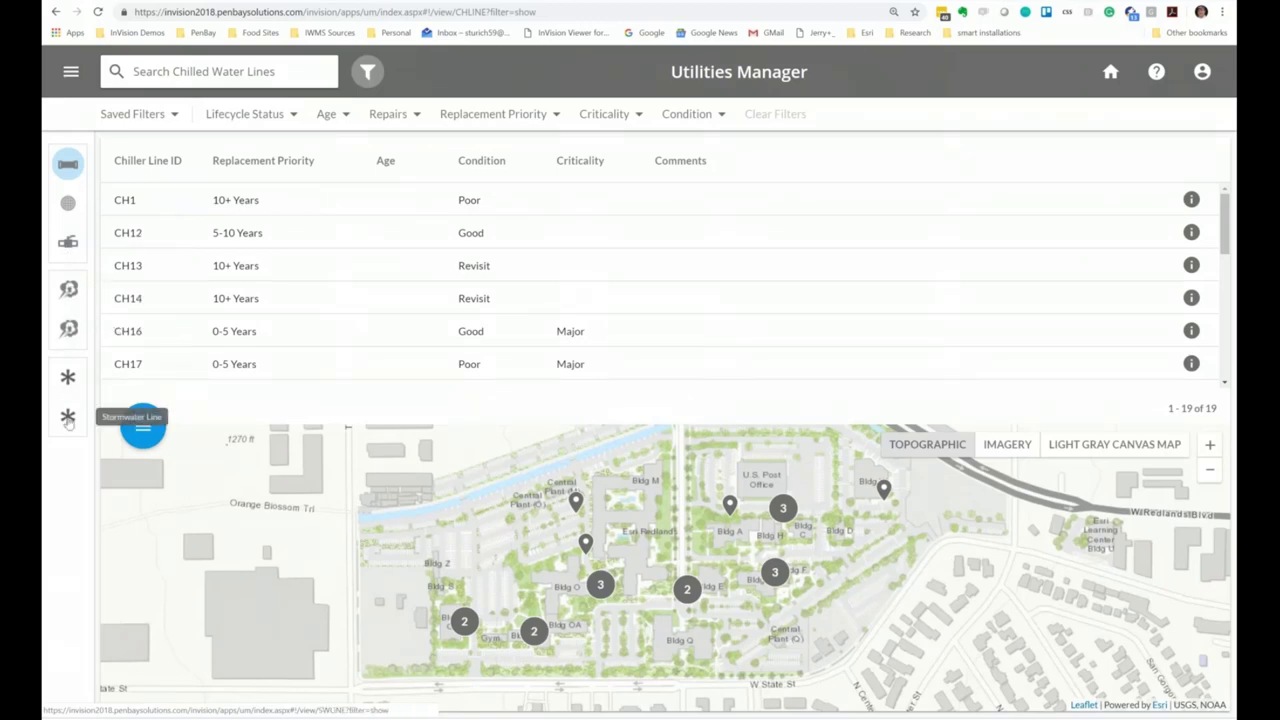
pyautogui.click(68, 292)
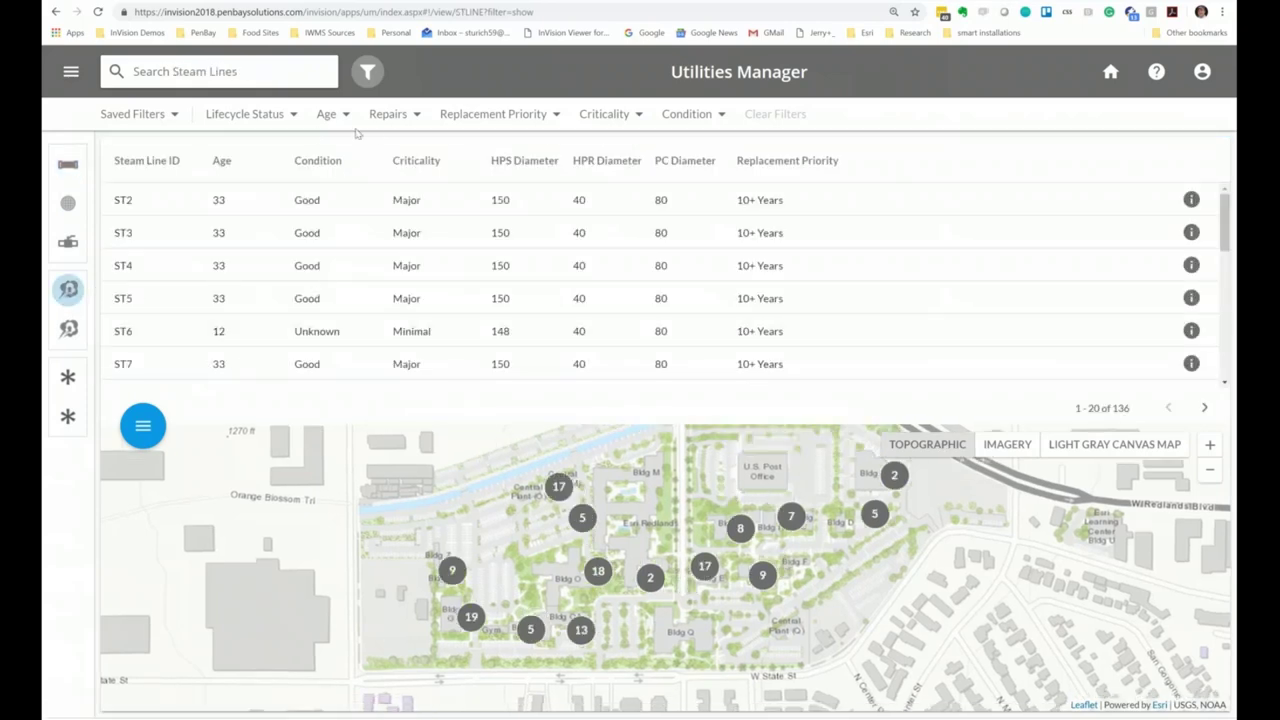
# Change the minimum value of the steam lines' Age range filter
pyautogui.click(340, 116)
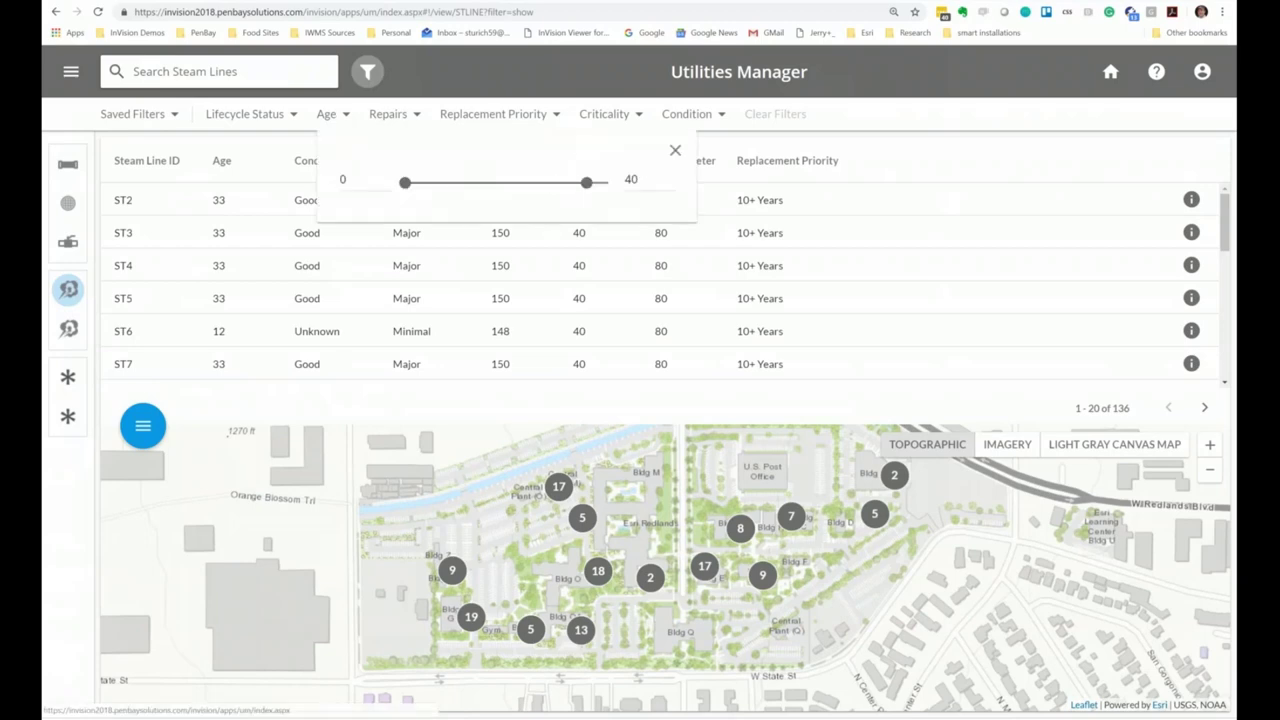
pyautogui.doubleClick(341, 180)
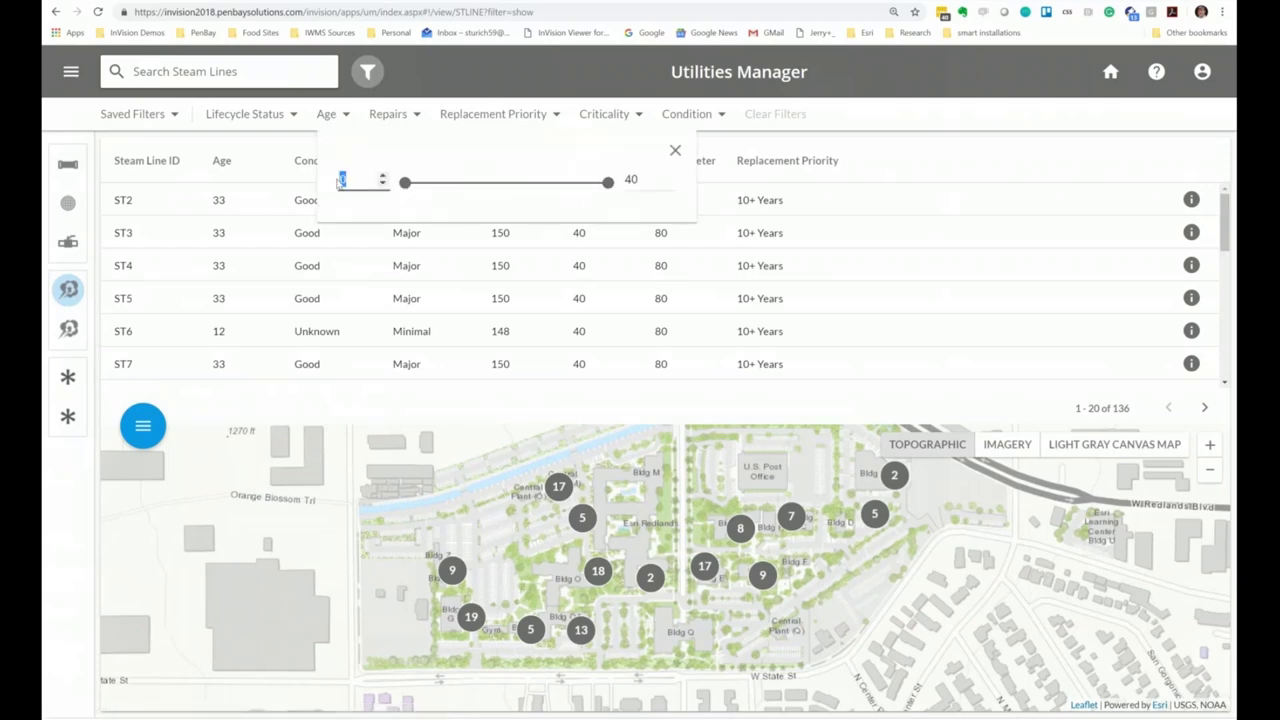
pyautogui.write('30')
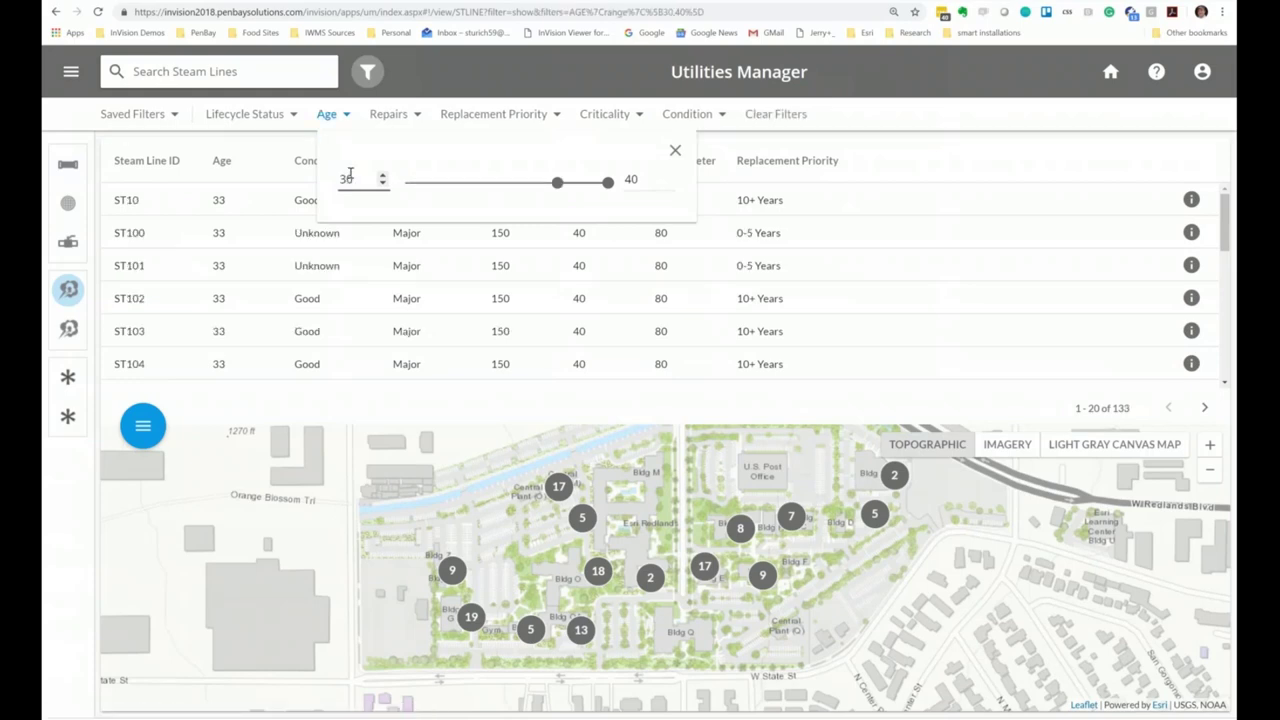
pyautogui.moveTo(356, 178); pyautogui.dragTo(340, 178)
pyautogui.write('0')
pyautogui.click(675, 150)
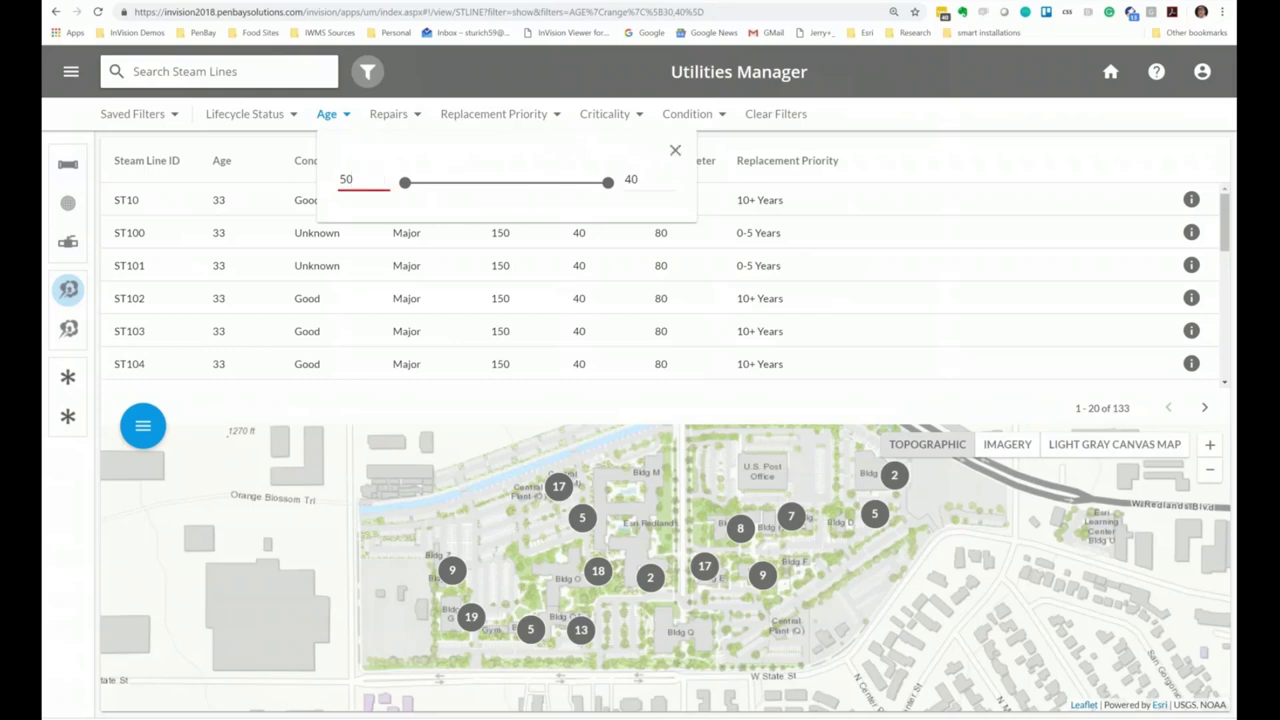
# Limit the steam lines to those in Poor condition
pyautogui.click(705, 118)
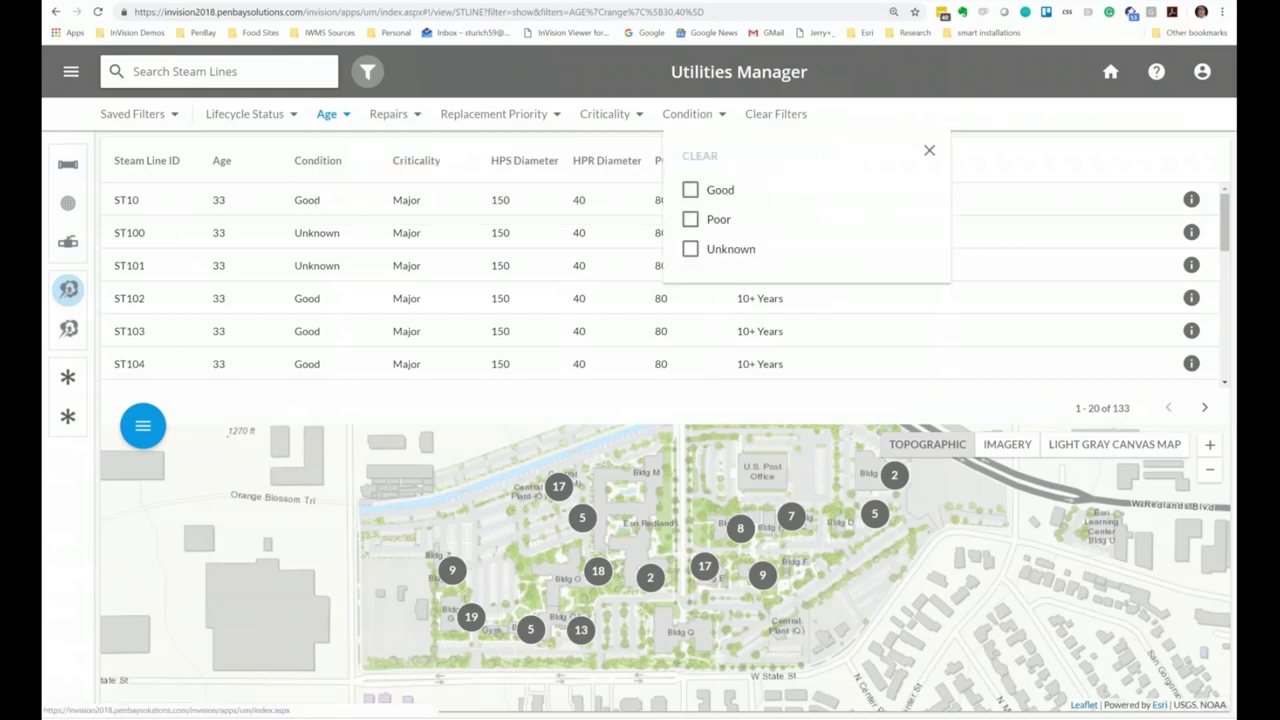
pyautogui.click(692, 221)
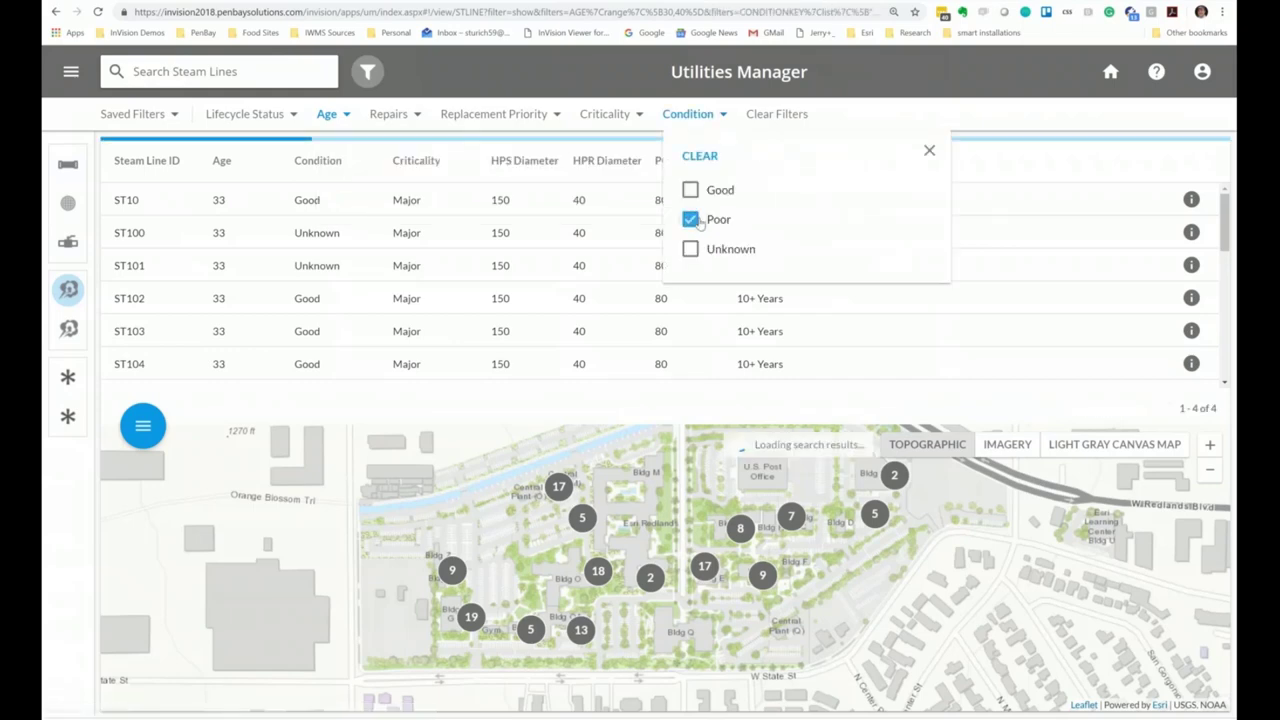
pyautogui.click(929, 152)
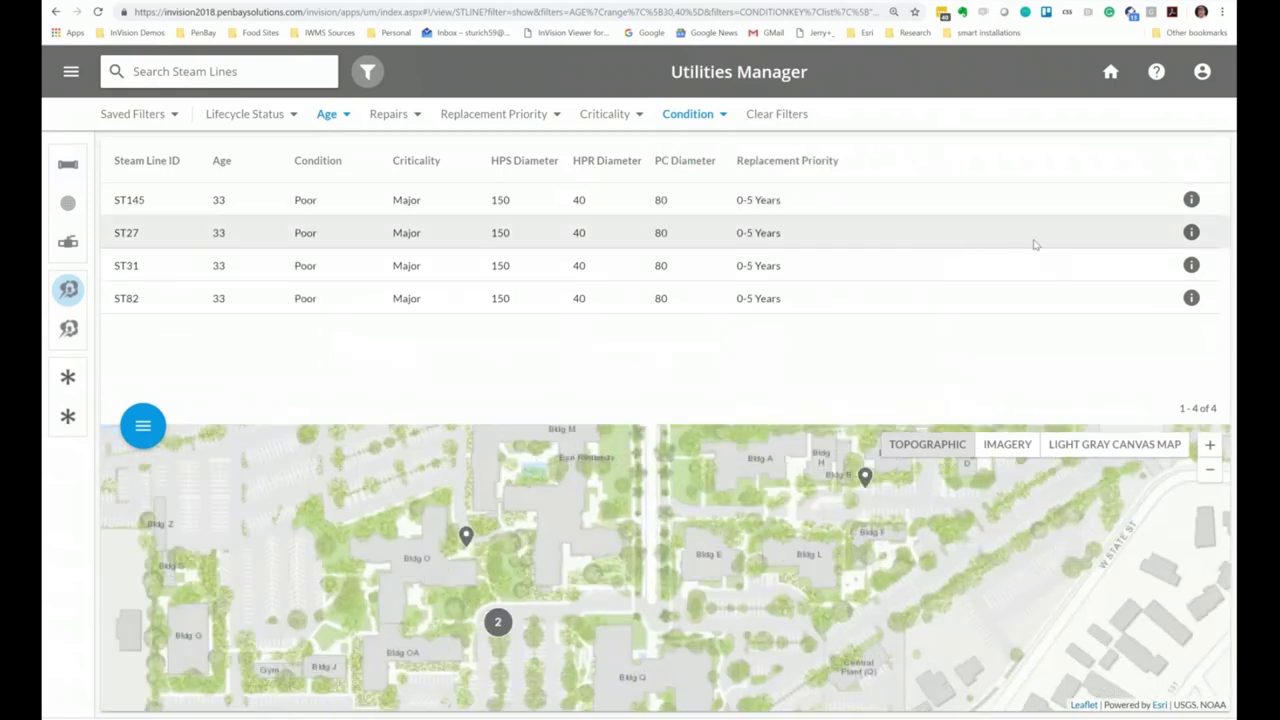
# Open steam line ST27's detail page, then go back to the InVision home page
pyautogui.click(1192, 233)
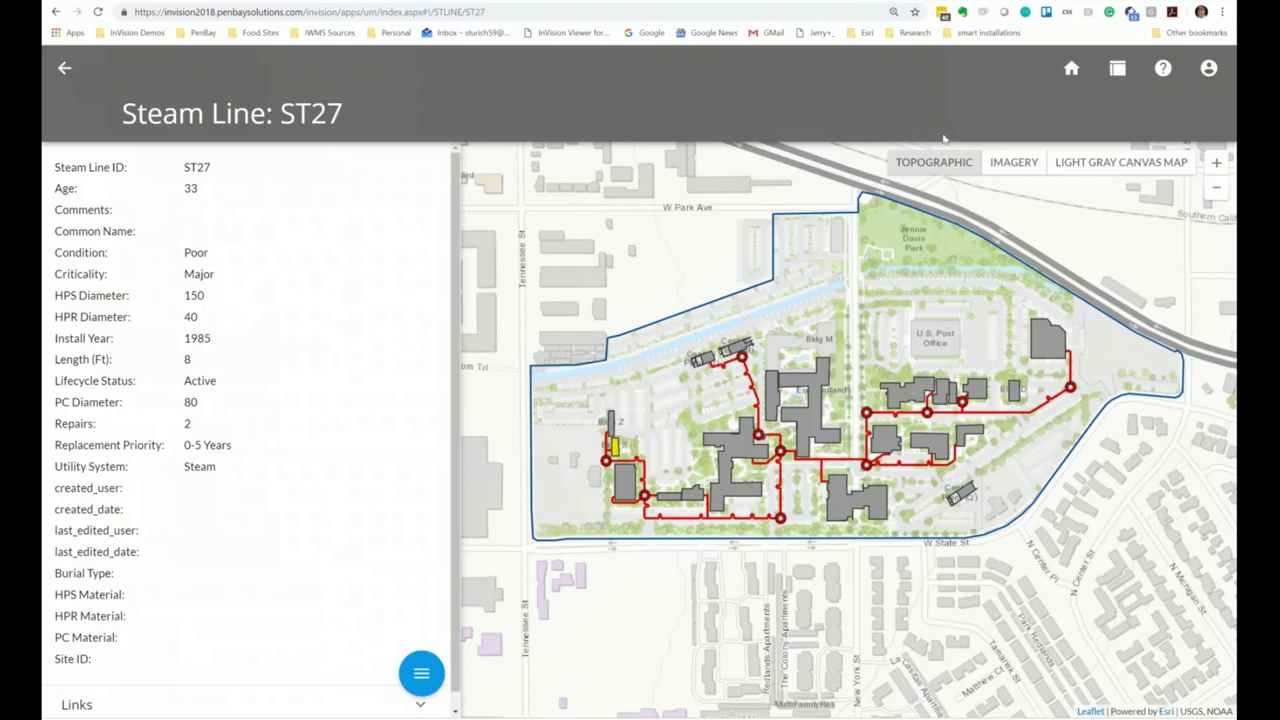
pyautogui.click(1072, 72)
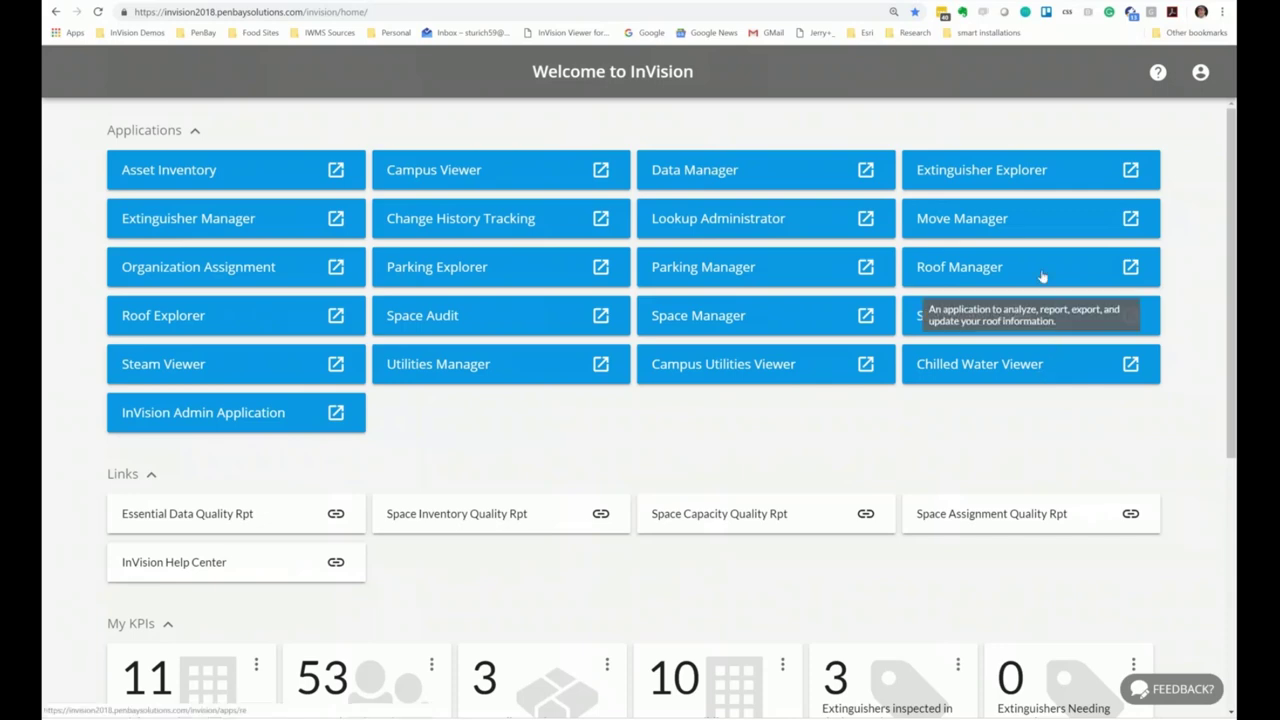
# Open Roof Explorer from the home page and start a map feature search
pyautogui.click(300, 318)
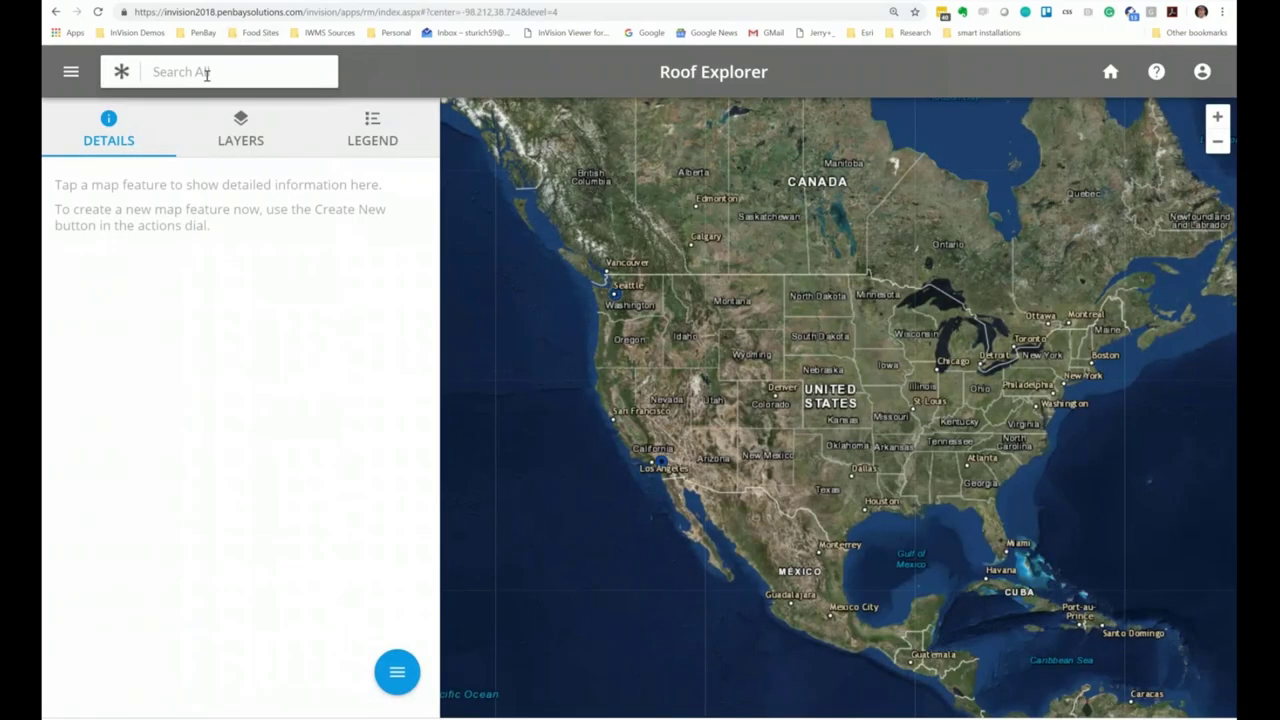
pyautogui.click(207, 73)
# Search for 'Q', go to building Q on the map, and select a roof section
pyautogui.write('Q')
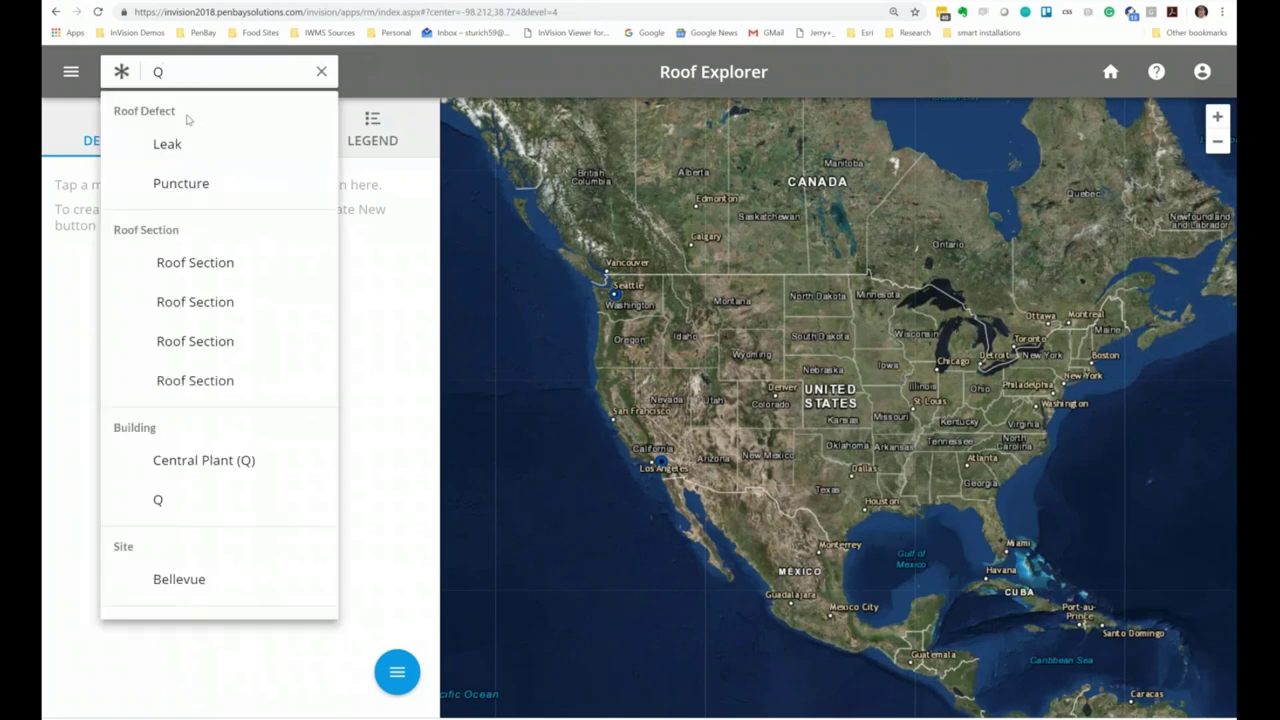
pyautogui.click(189, 497)
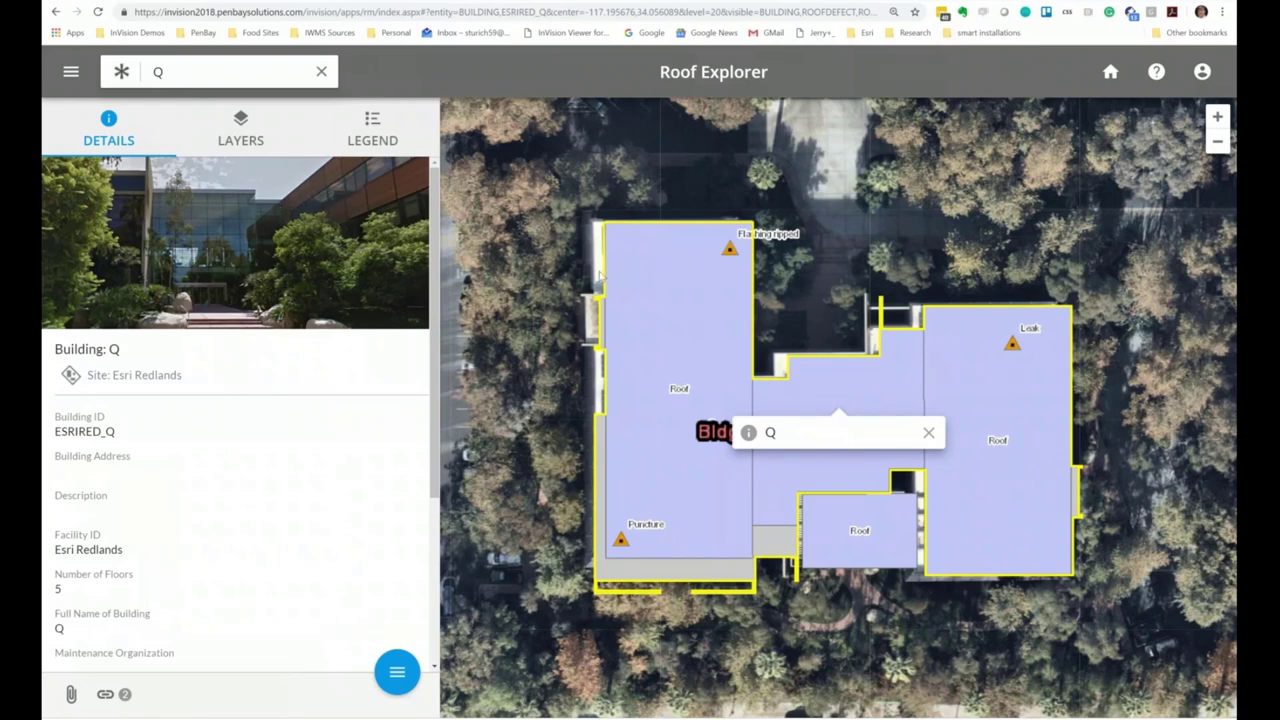
pyautogui.click(679, 329)
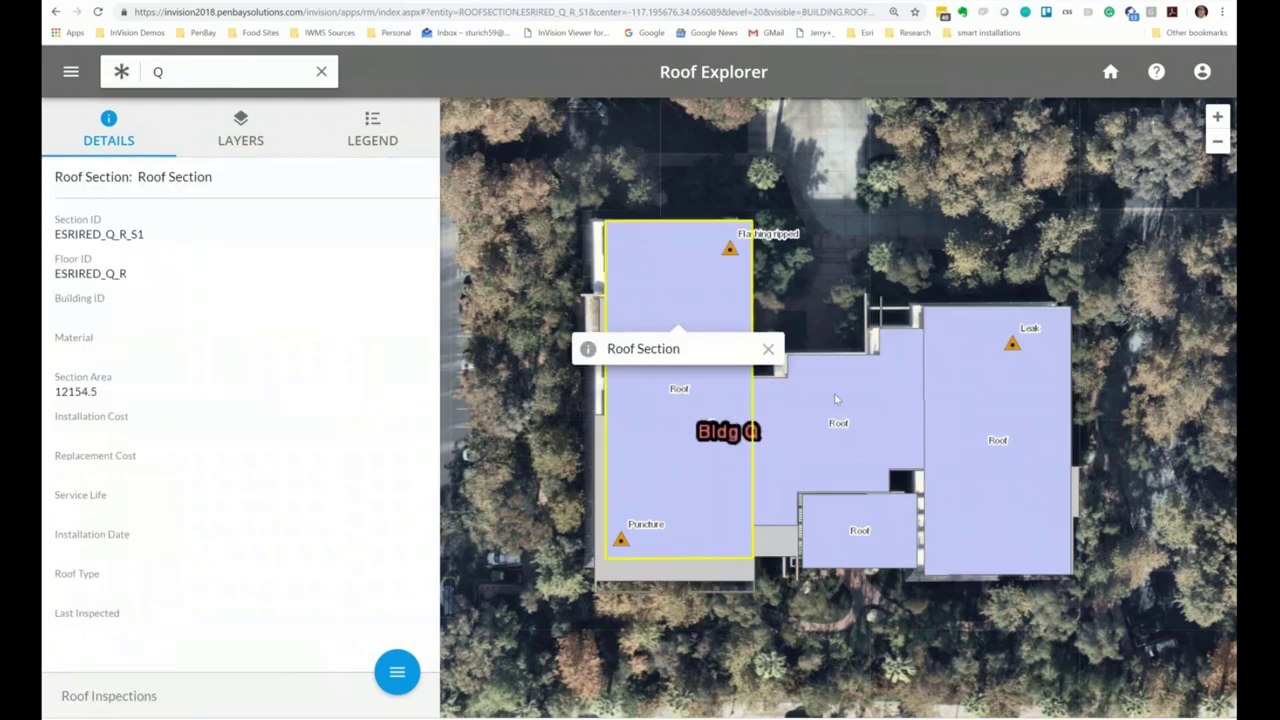
# Inspect roof sections ESRIRED_Q_R_S2, S3 and S1, then show the Flashing ripped defect's details
pyautogui.click(897, 398)
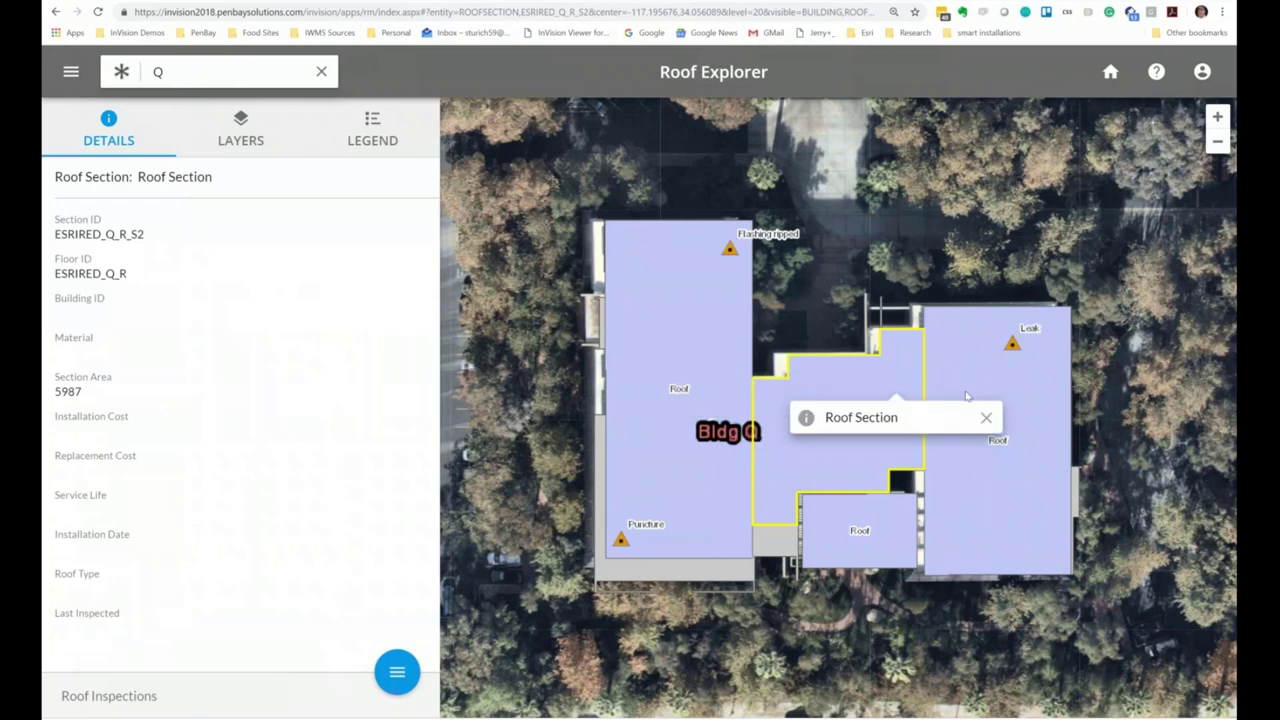
pyautogui.click(967, 397)
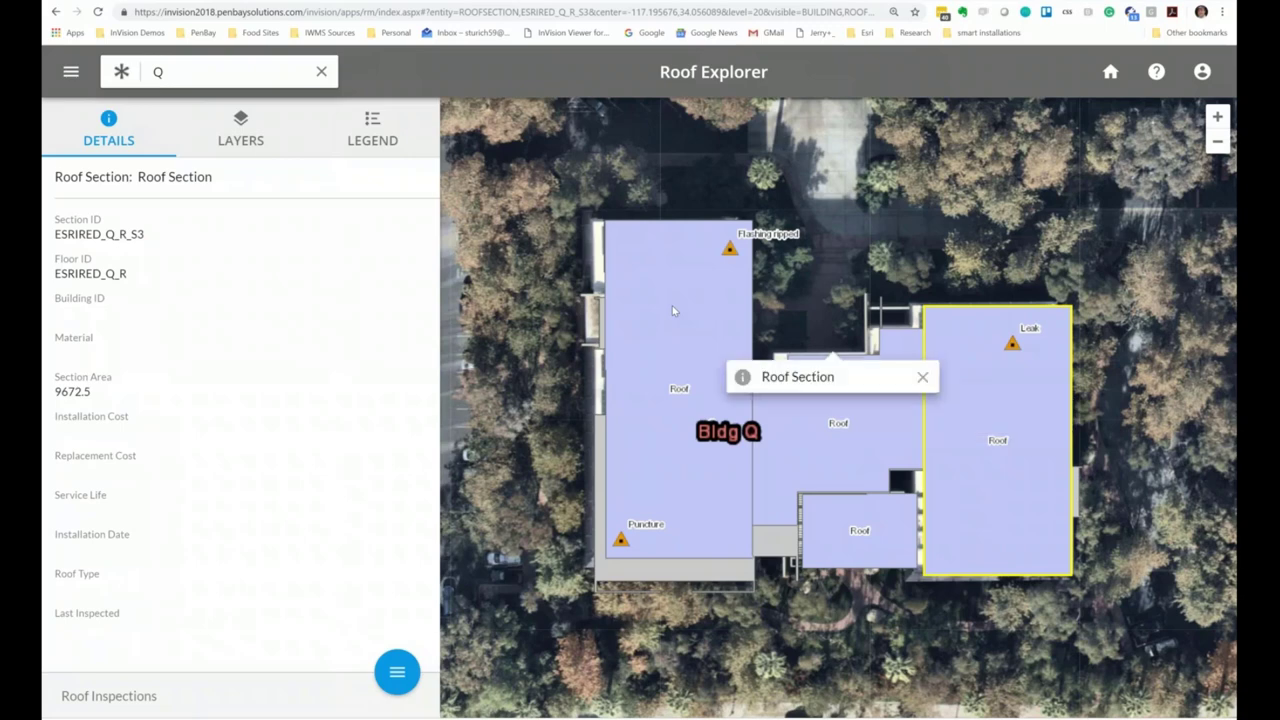
pyautogui.click(673, 310)
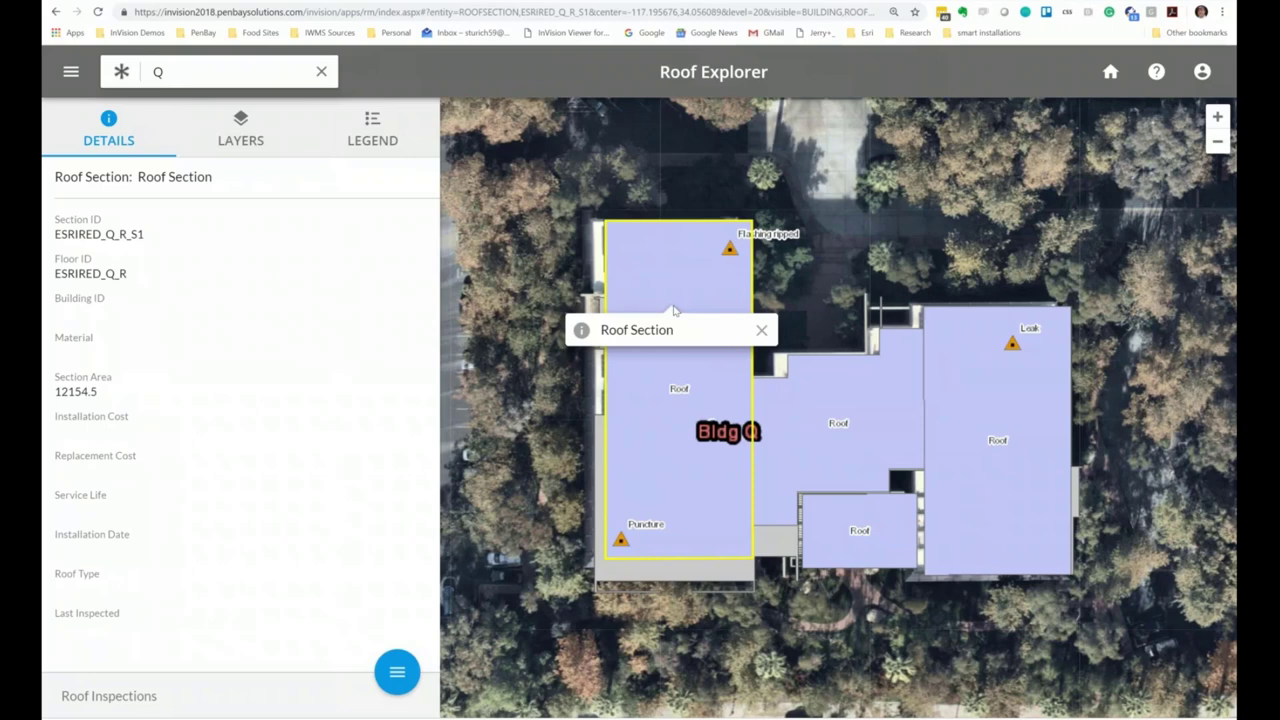
pyautogui.click(730, 250)
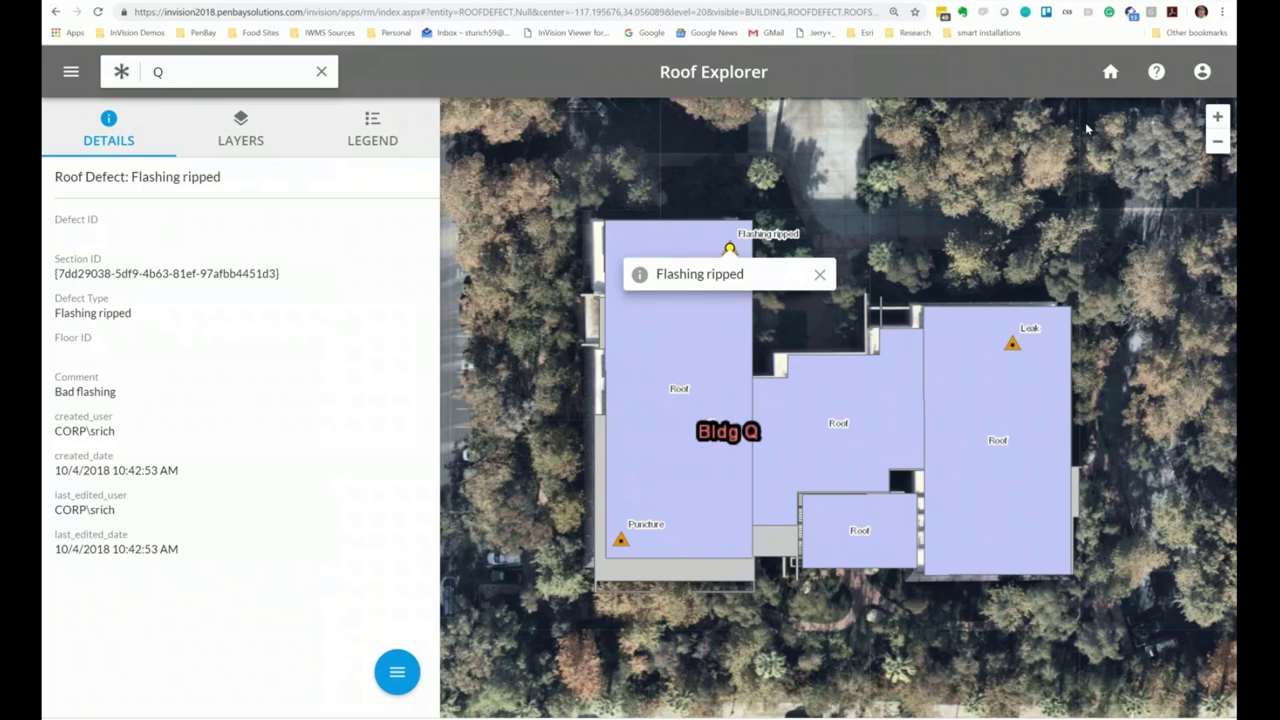
# Return to the home page, expand the Applications list, and launch Lookup Administrator
pyautogui.click(1110, 73)
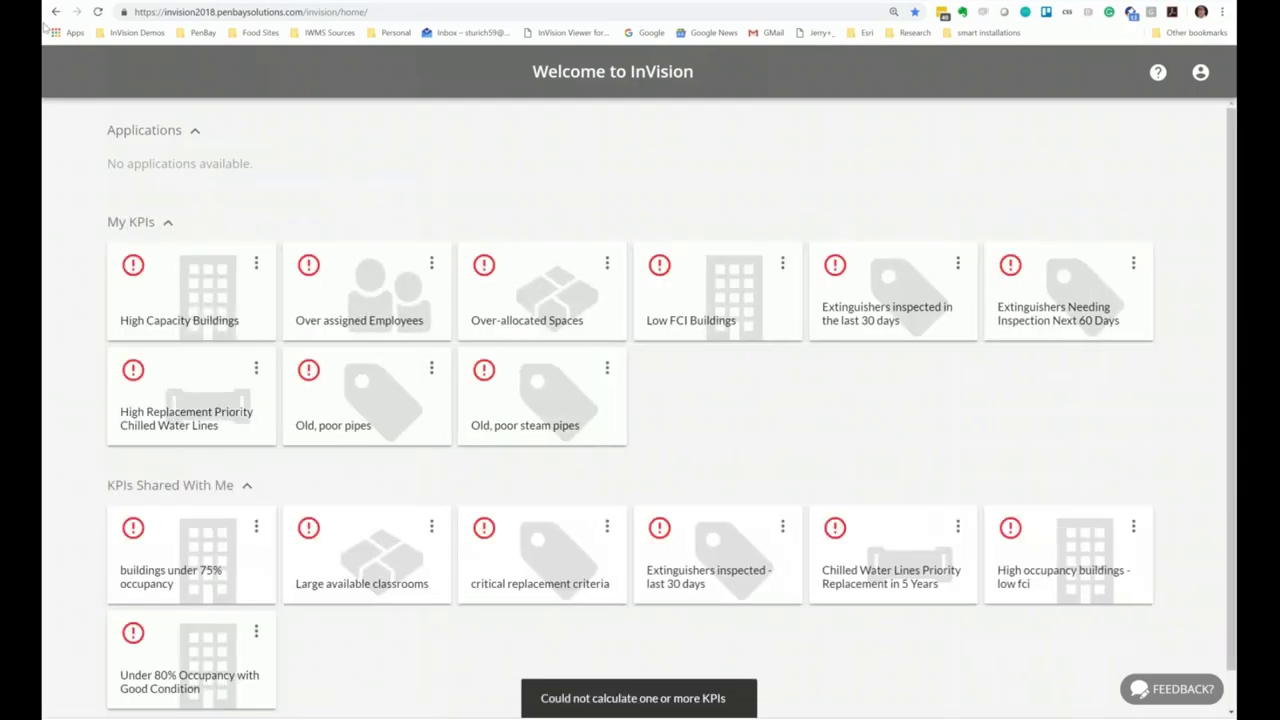
pyautogui.click(98, 11)
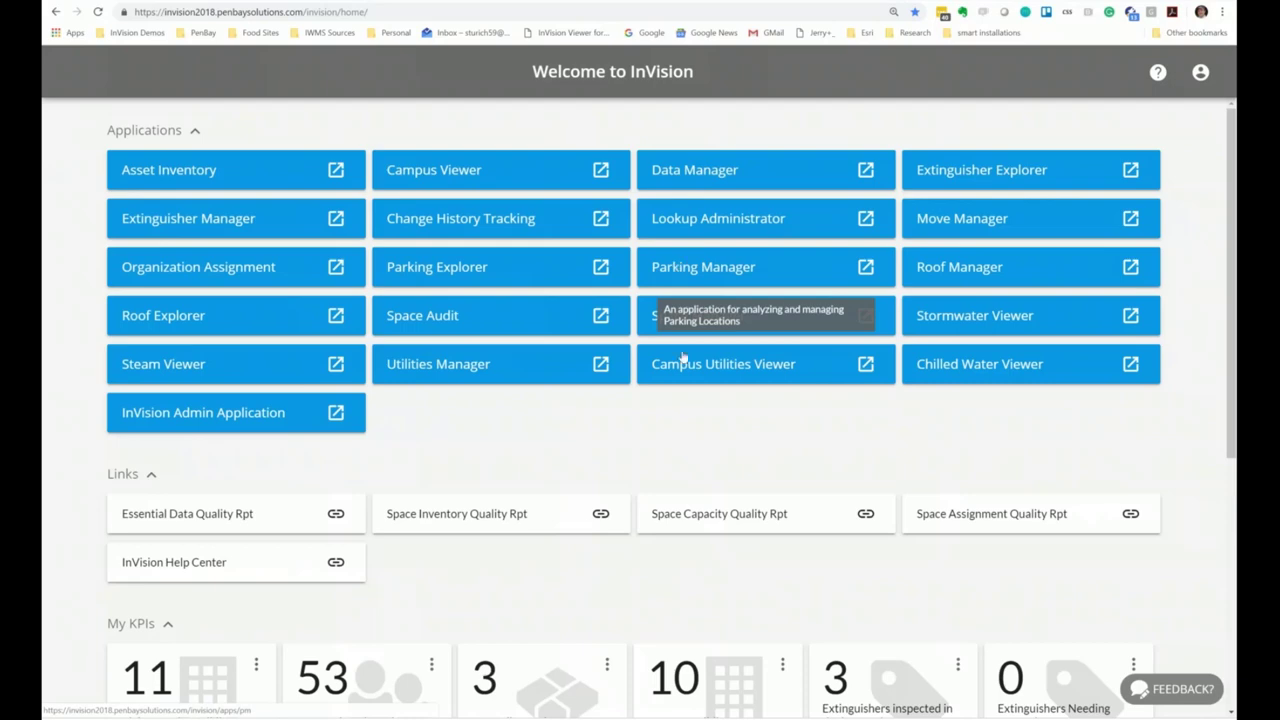
pyautogui.click(757, 228)
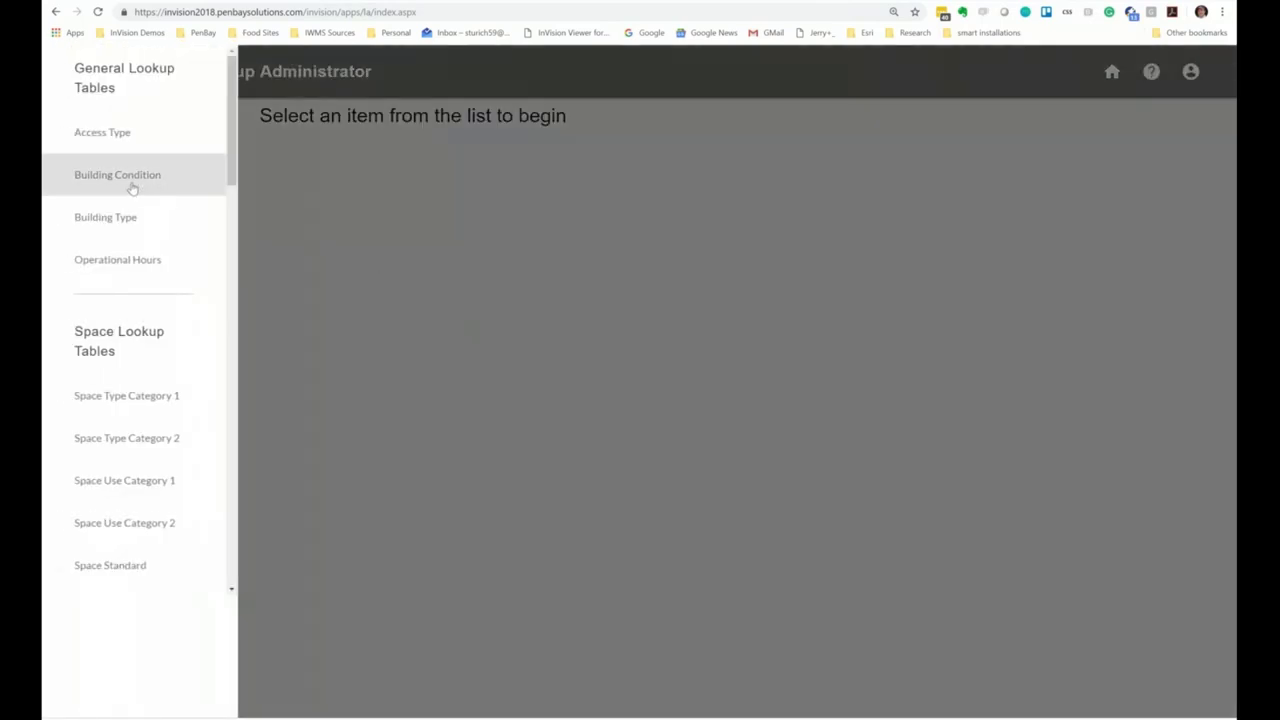
# Review Building Condition and Space Type Category 1 with 300 OFFICE FACILITIES expanded, then return home
pyautogui.click(130, 183)
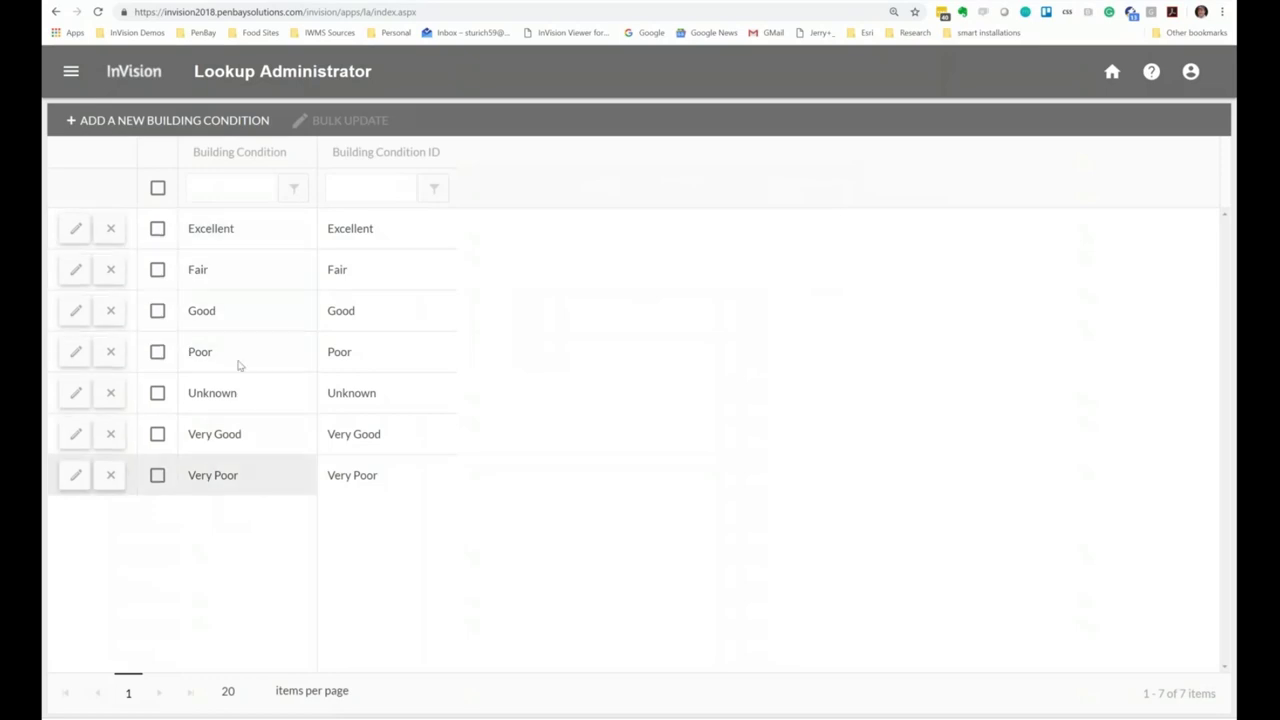
pyautogui.click(70, 71)
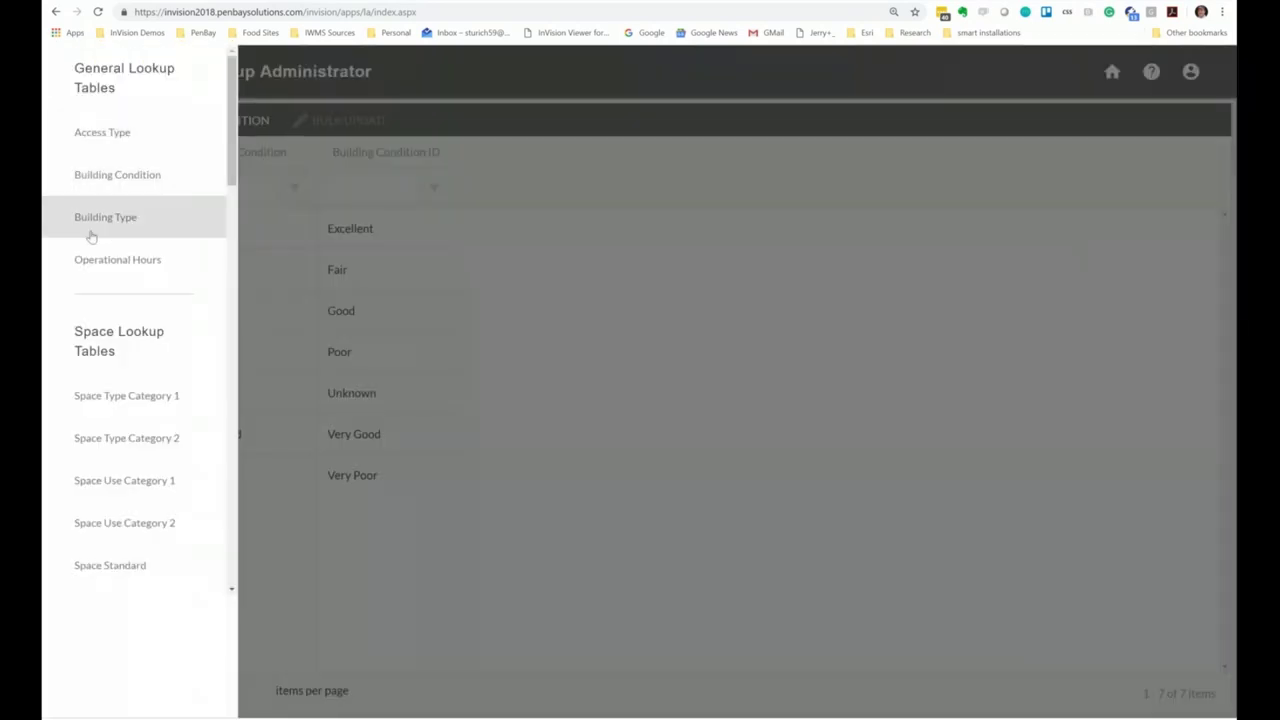
pyautogui.click(146, 400)
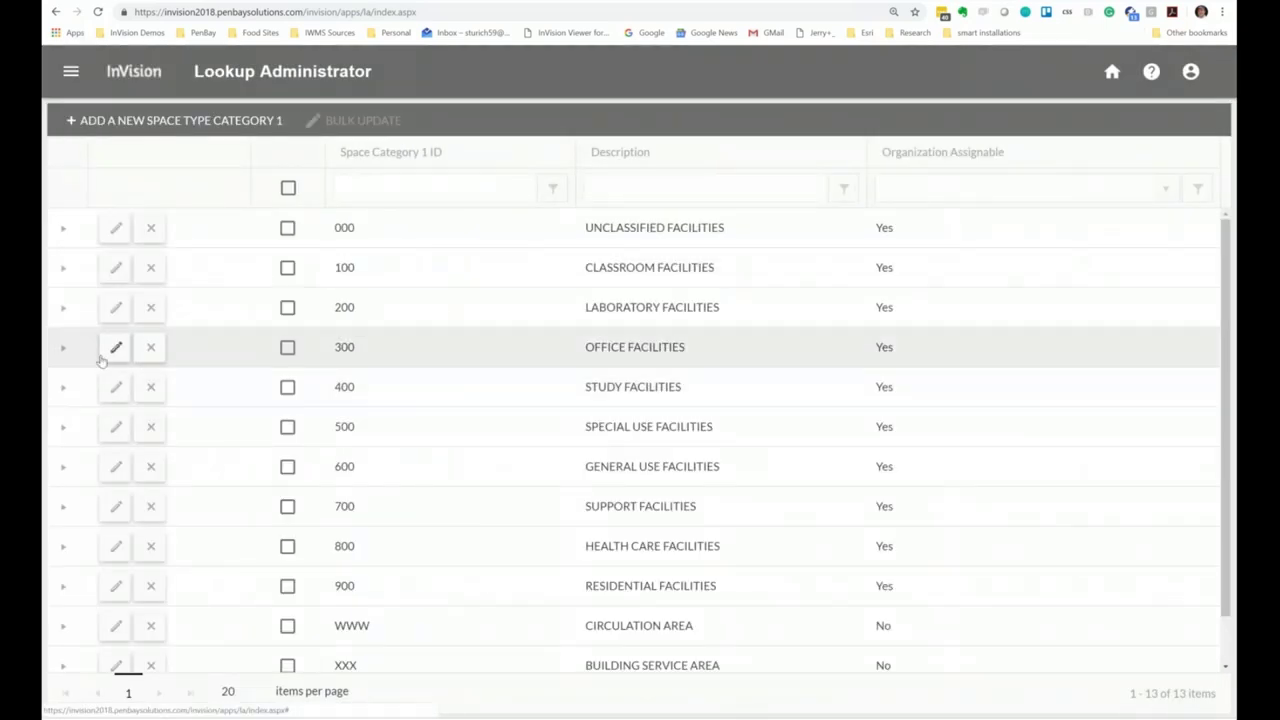
pyautogui.click(63, 350)
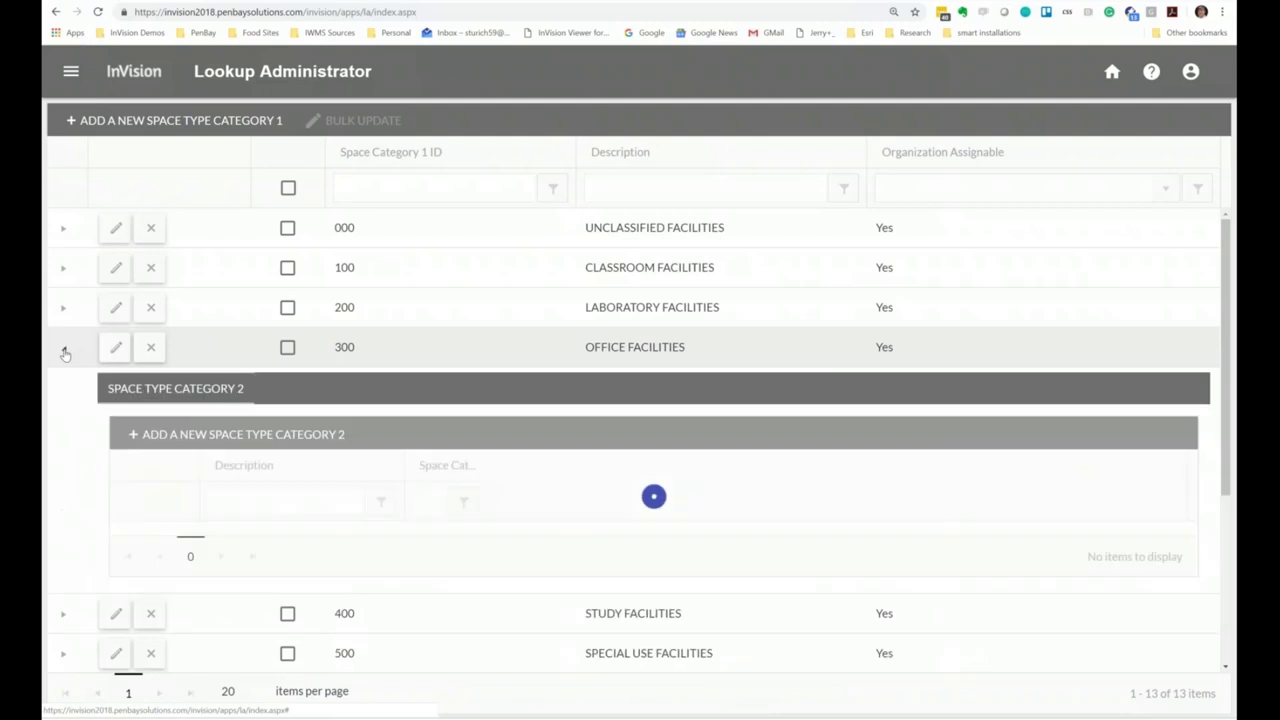
pyautogui.scroll(-1, 757, 516)
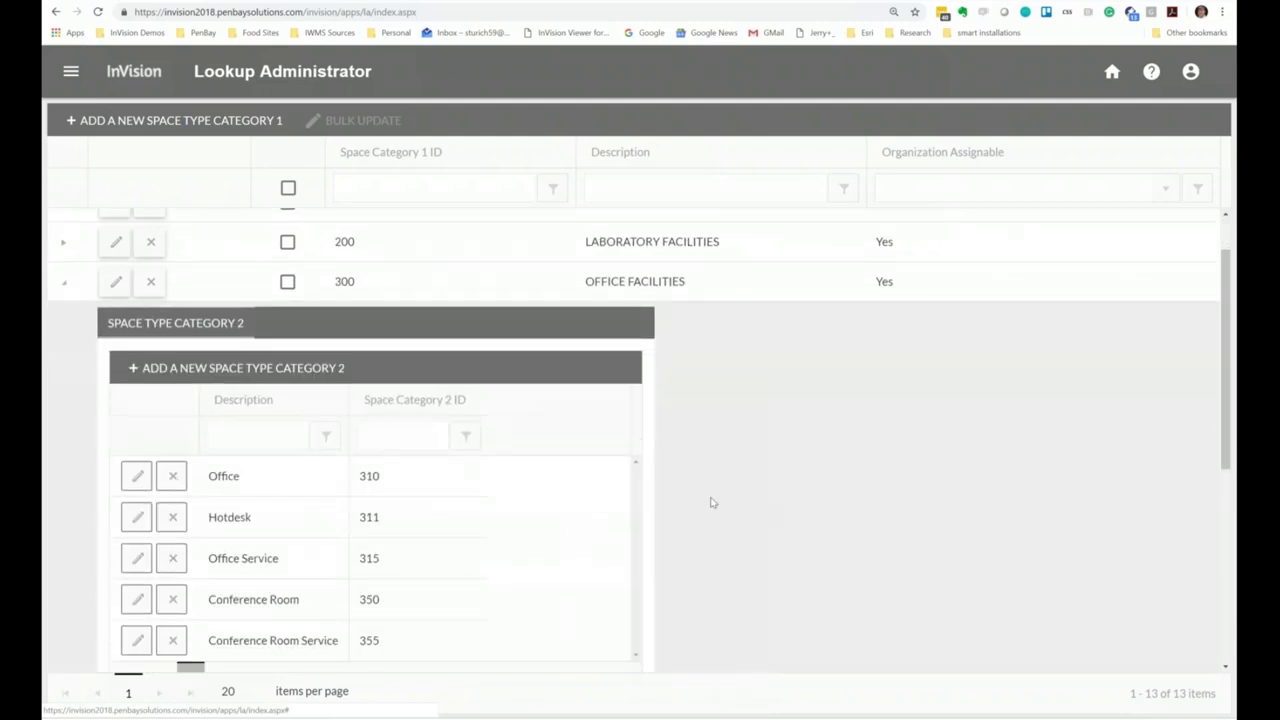
pyautogui.scroll(1, 695, 503)
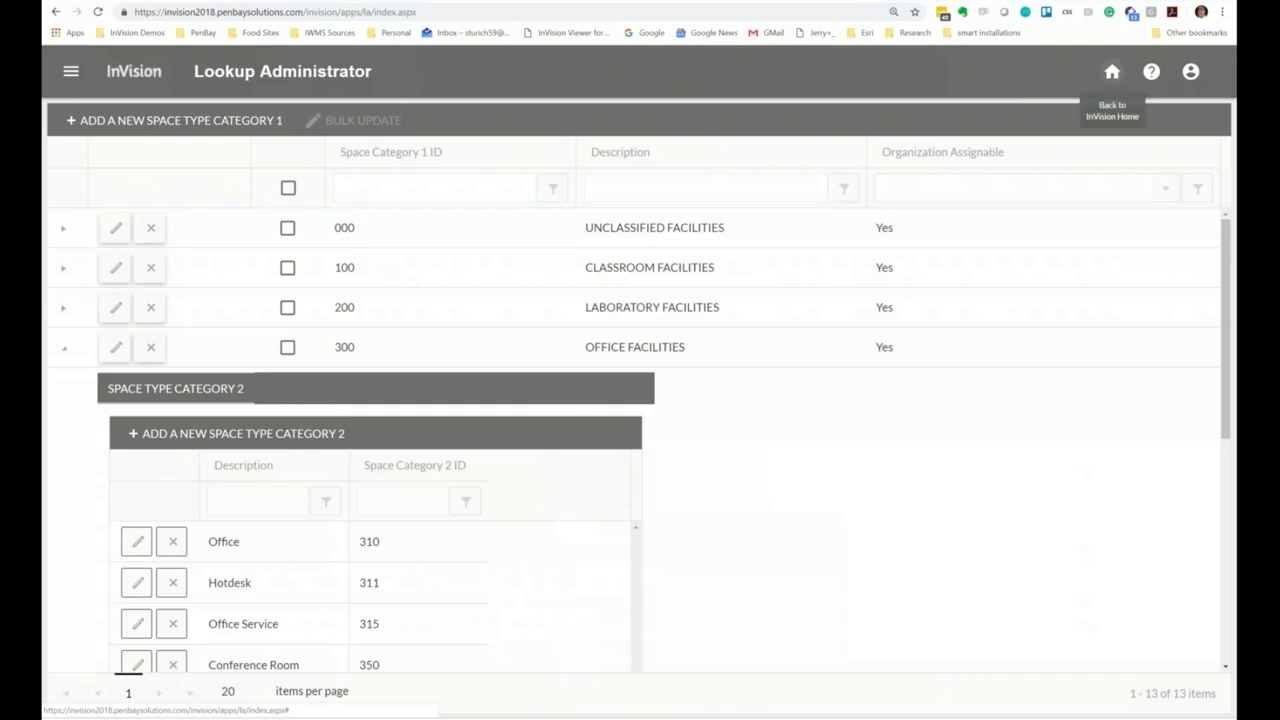
pyautogui.click(1112, 72)
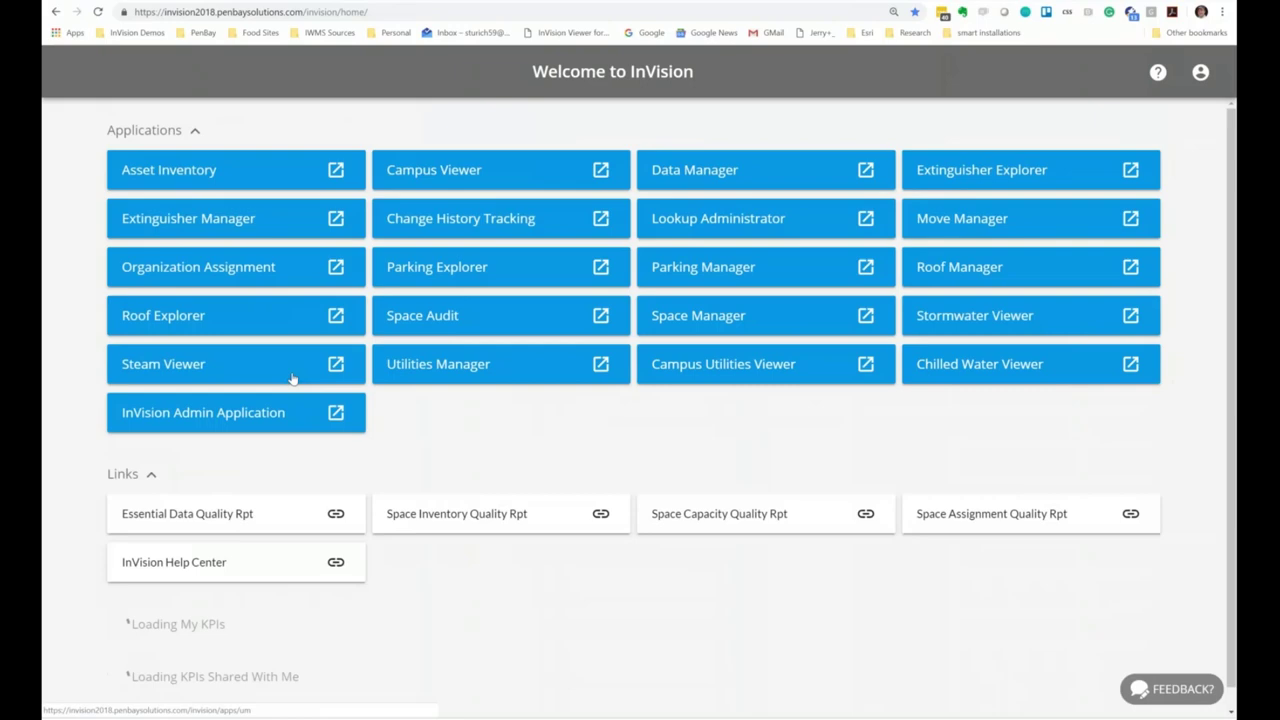
# Launch InVision Admin Application and browse its Basemaps, Services and Reports lists
pyautogui.click(249, 411)
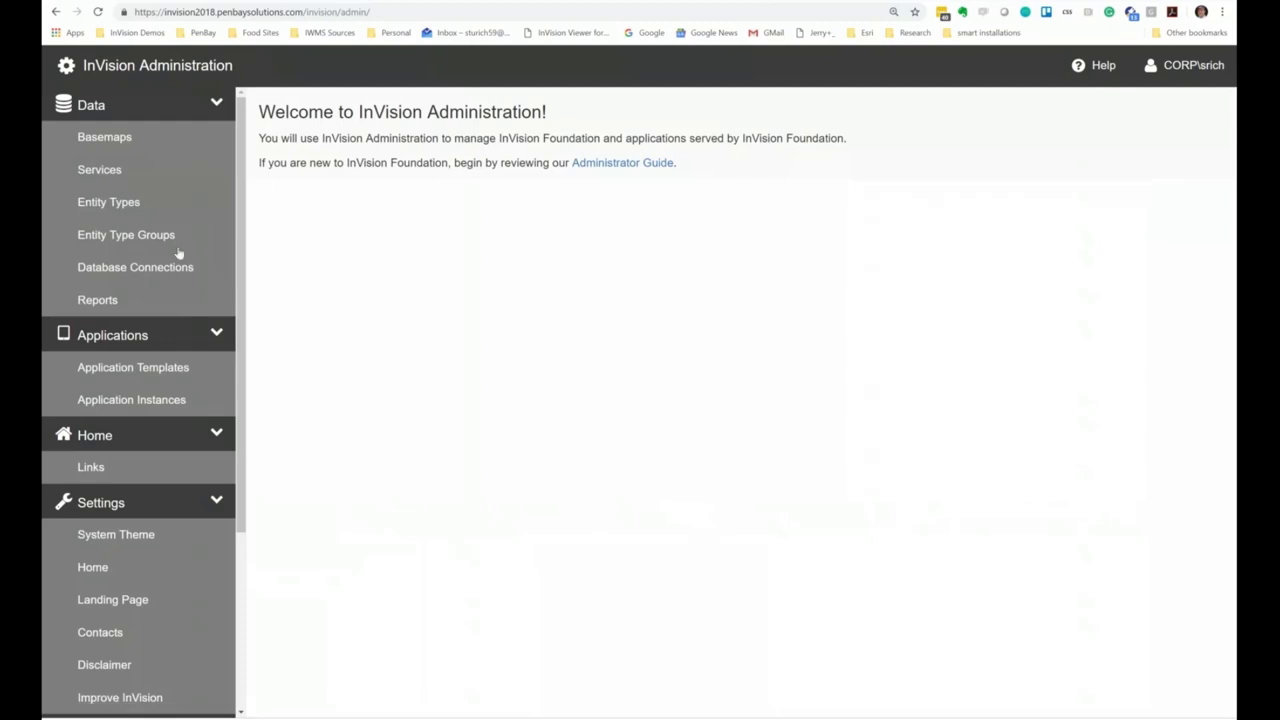
pyautogui.click(117, 142)
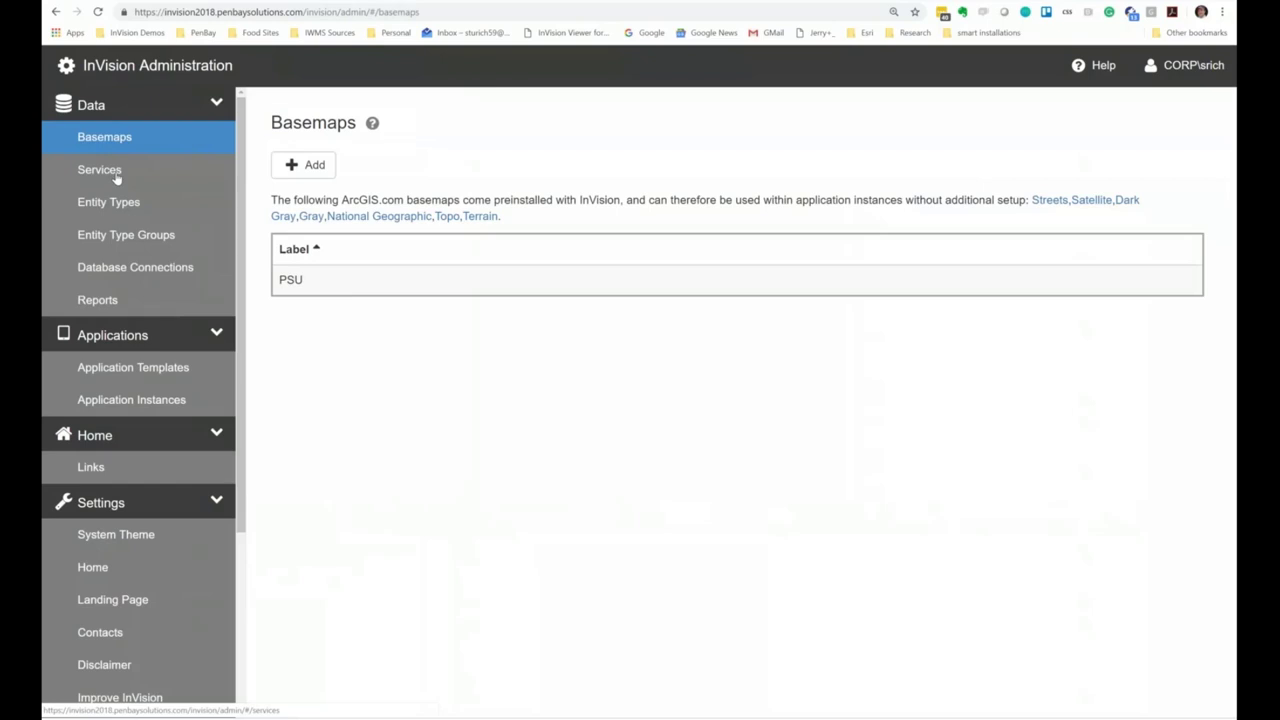
pyautogui.click(117, 175)
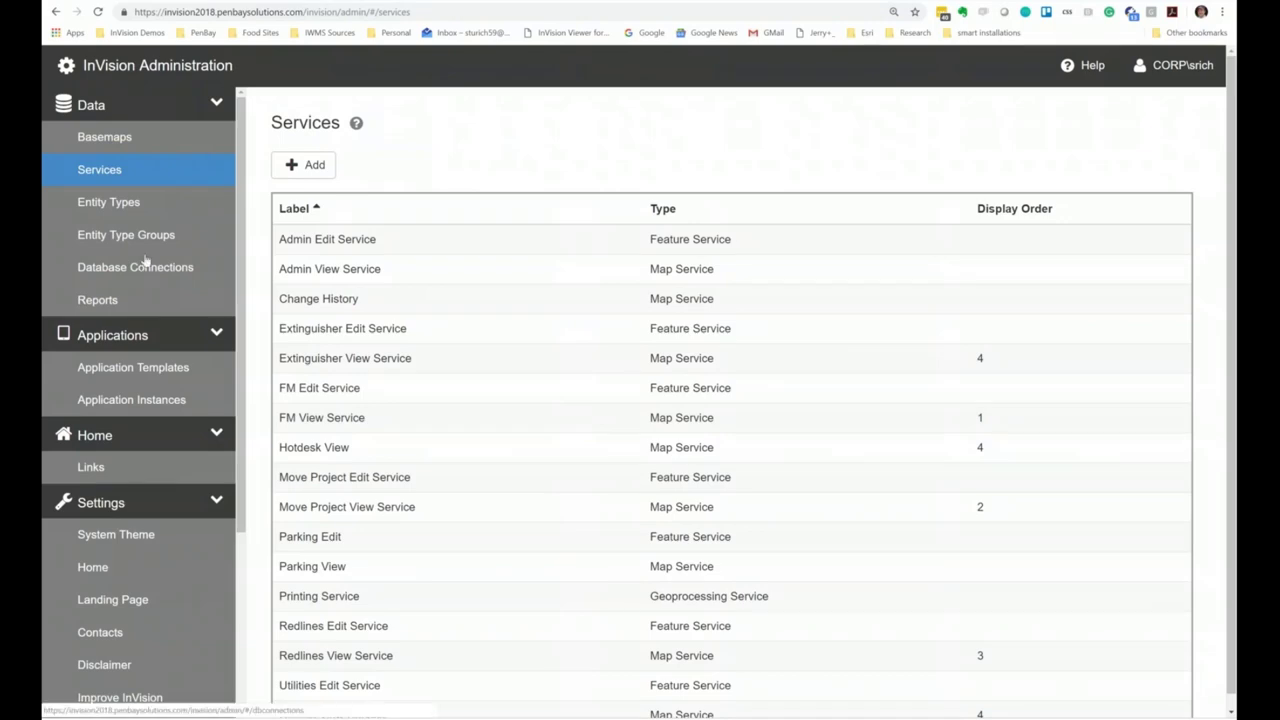
pyautogui.click(120, 302)
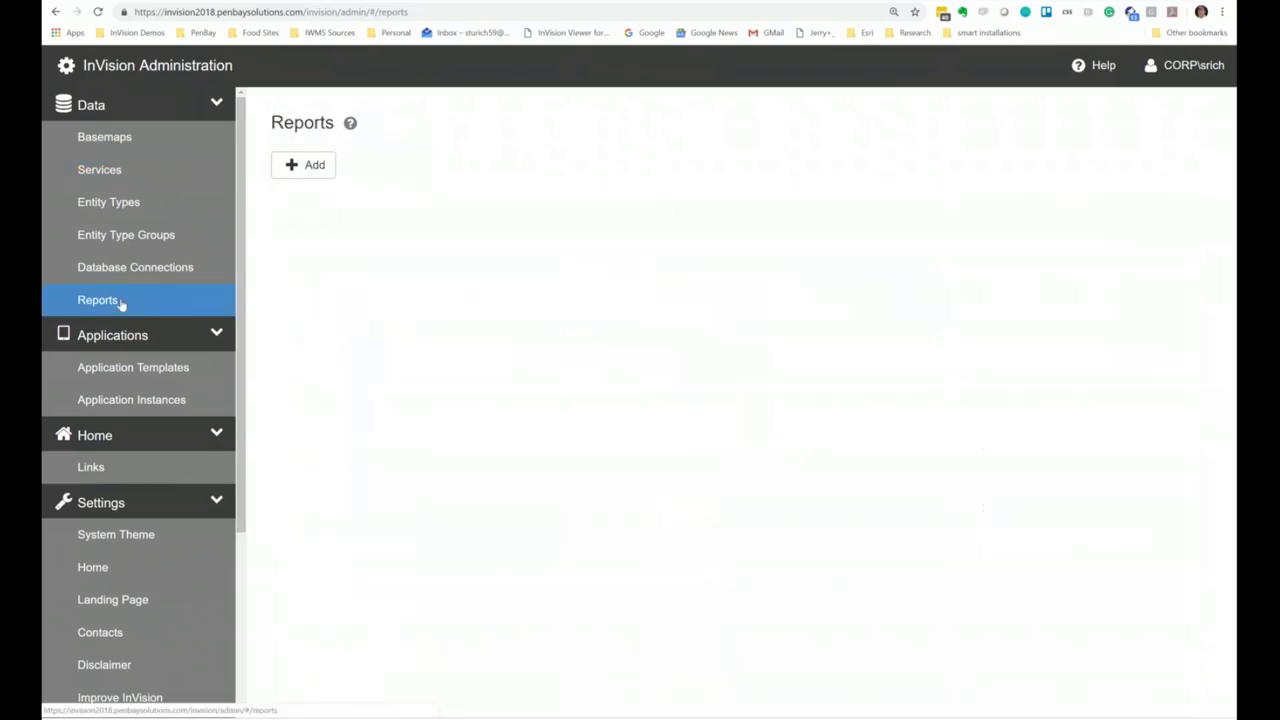
pyautogui.scroll(-3, 596, 389)
pyautogui.scroll(3, 596, 389)
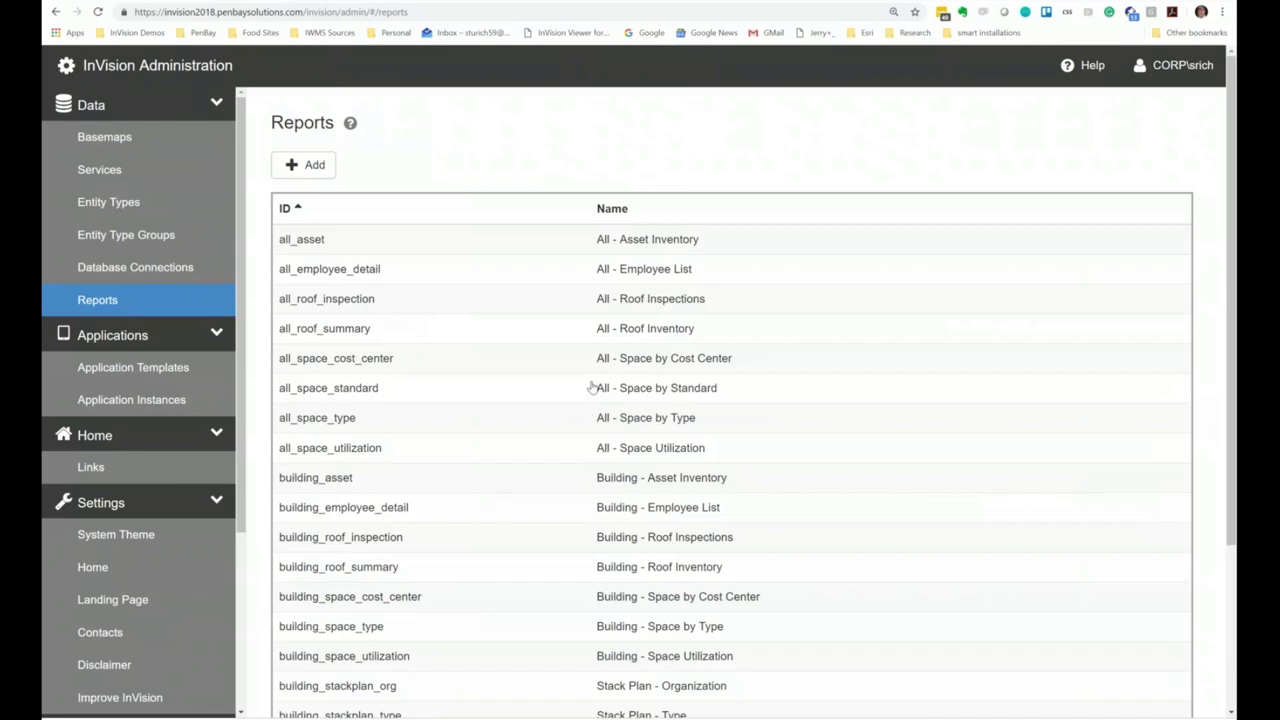
# Open the Roof Explorer (rm) entry from the Application Instances list for editing
pyautogui.click(152, 408)
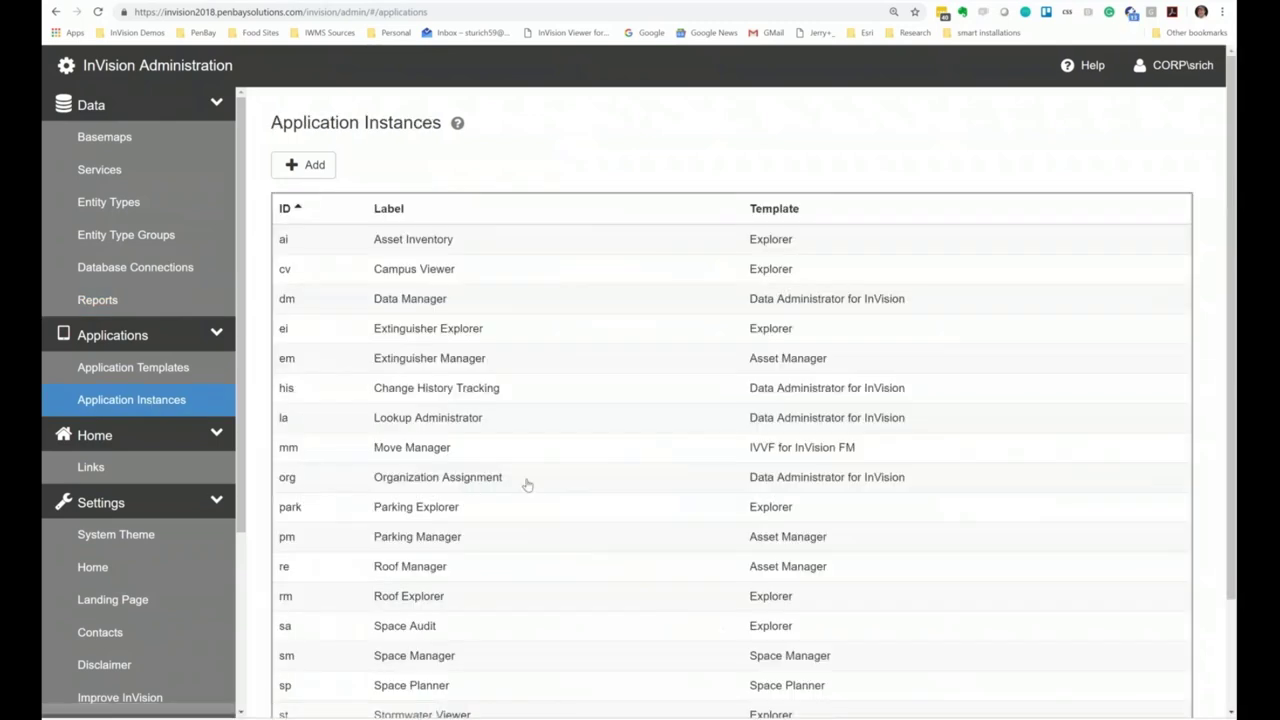
pyautogui.scroll(-2, 518, 484)
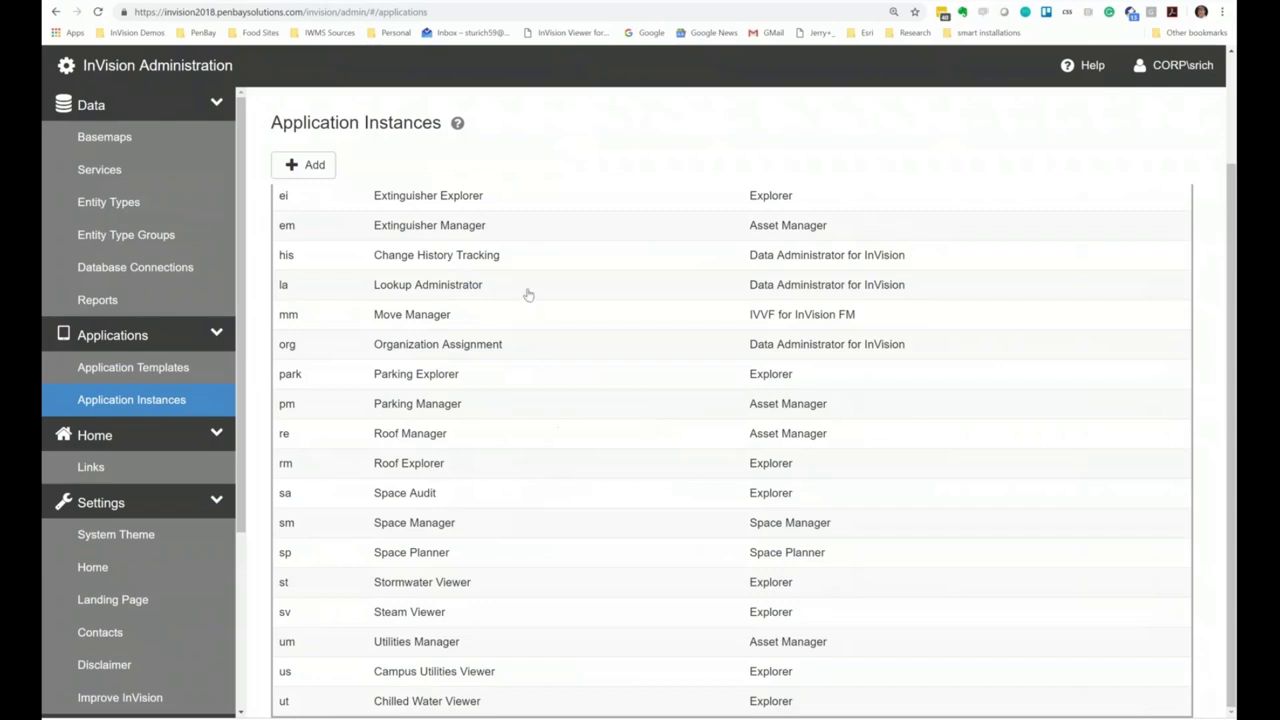
pyautogui.click(778, 468)
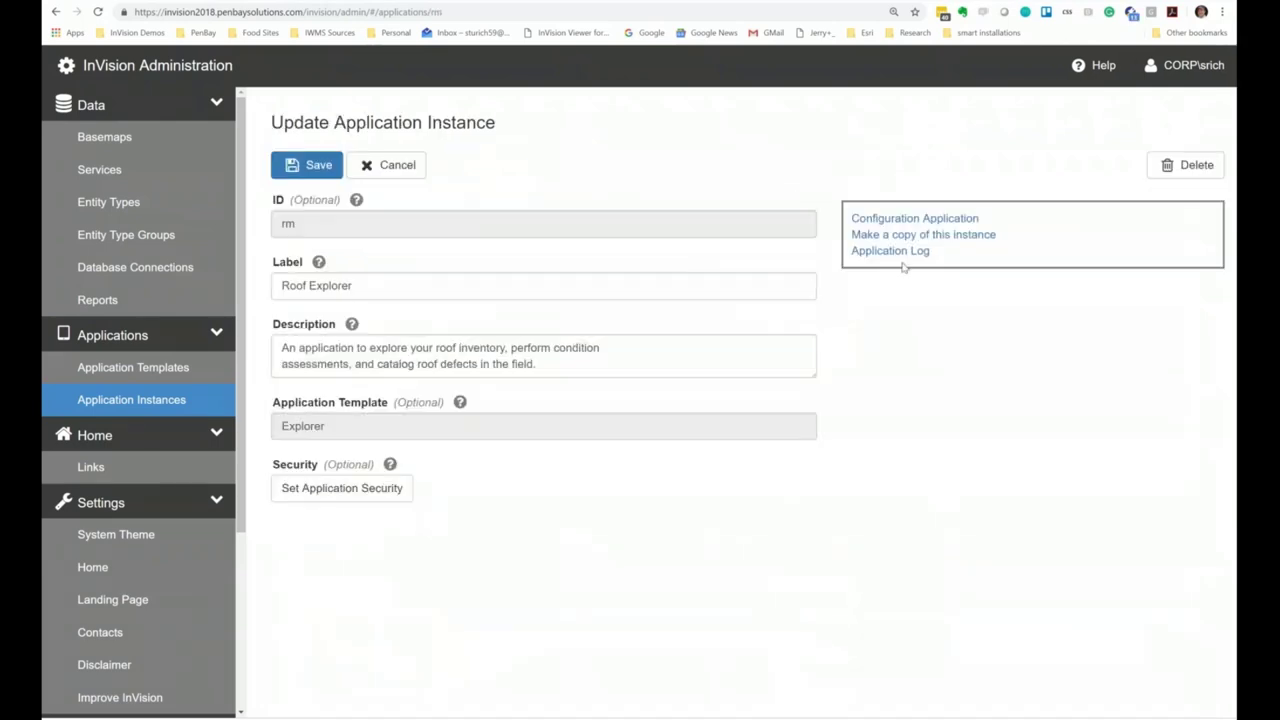
# Review Roof Explorer's Roof Defect and Building entity type settings, then return to the instance page
pyautogui.click(960, 220)
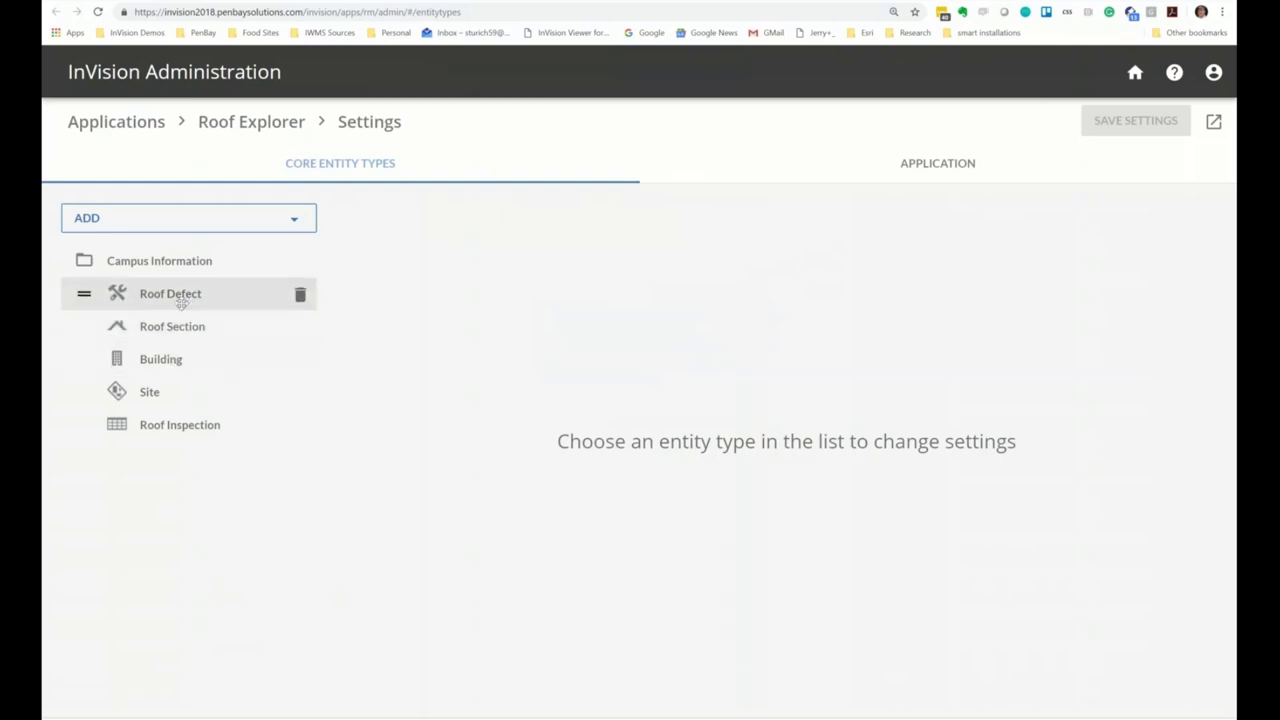
pyautogui.click(181, 303)
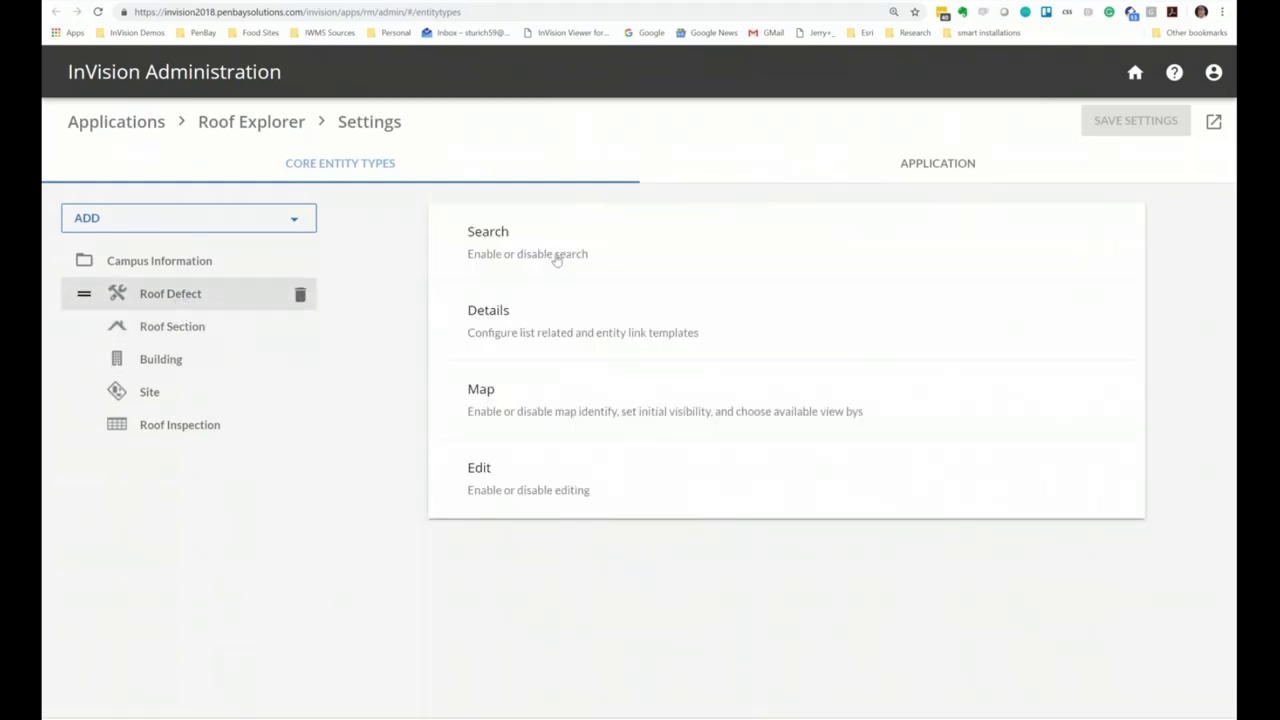
pyautogui.click(166, 365)
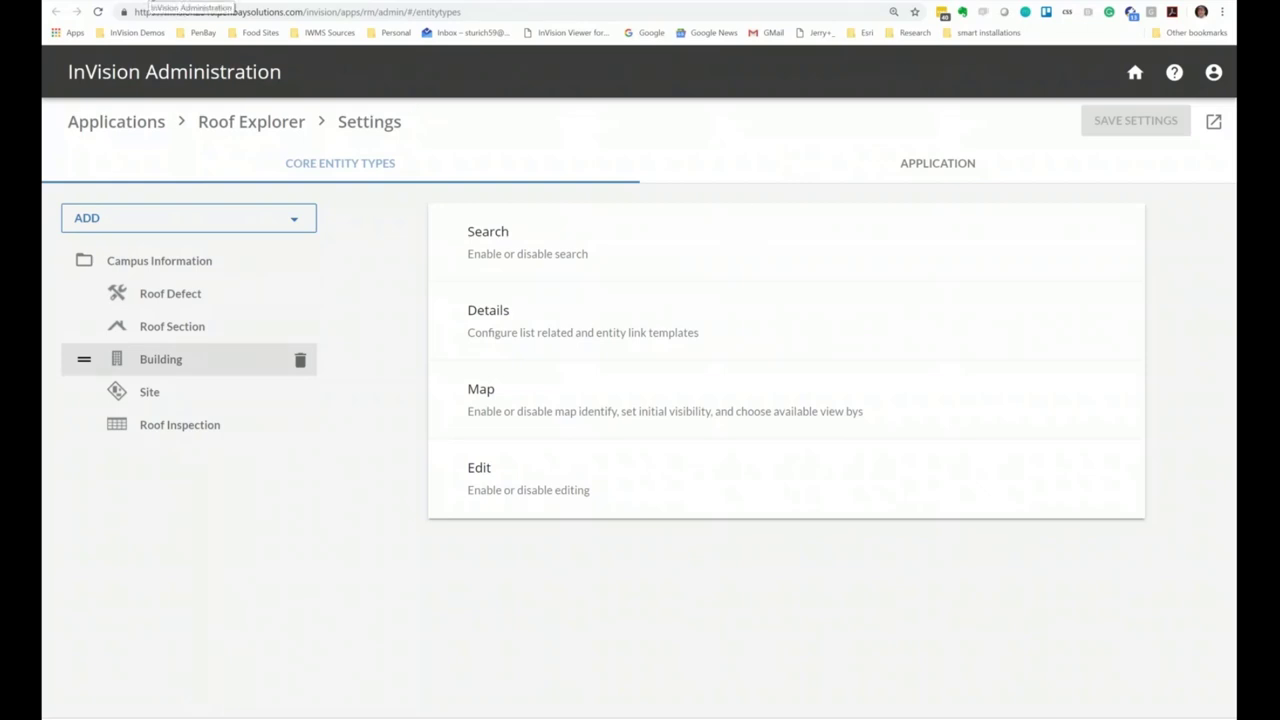
pyautogui.click(185, 2)
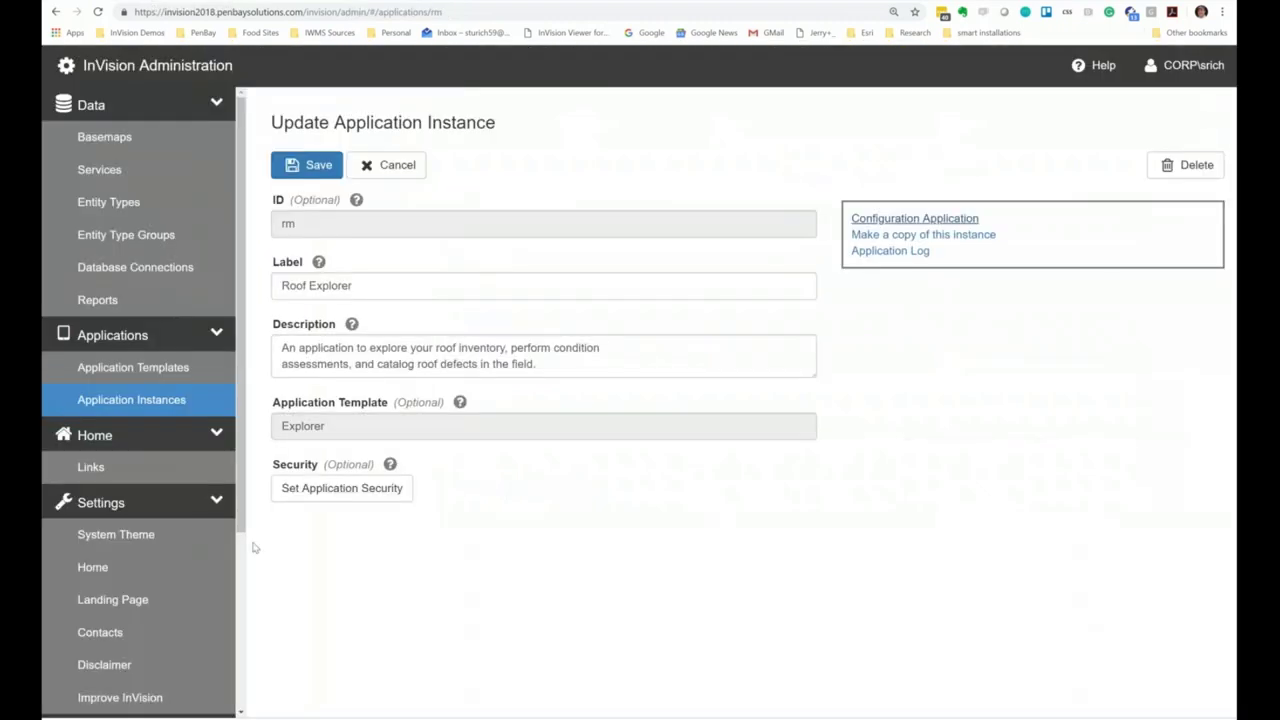
pyautogui.click(131, 538)
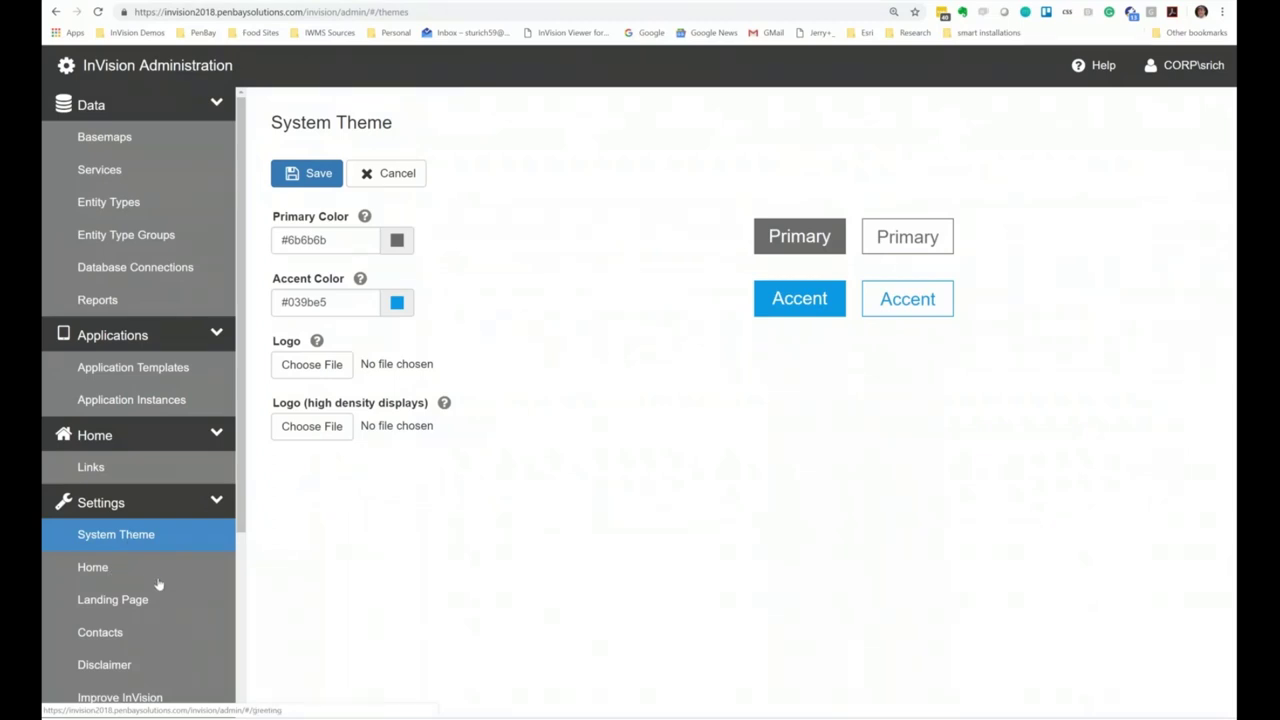
# Review the Landing Page greeting and Contacts settings, then return to the InVision home page
pyautogui.scroll(-3, 158, 584)
pyautogui.click(118, 478)
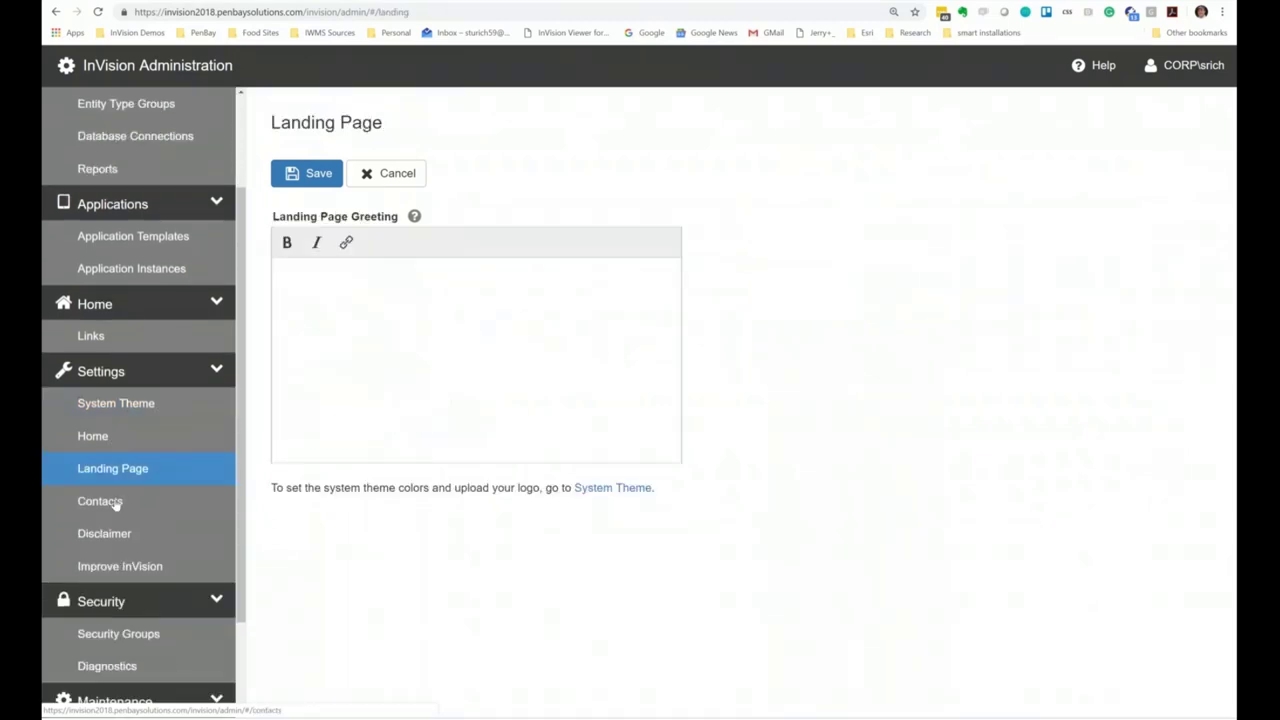
pyautogui.click(116, 504)
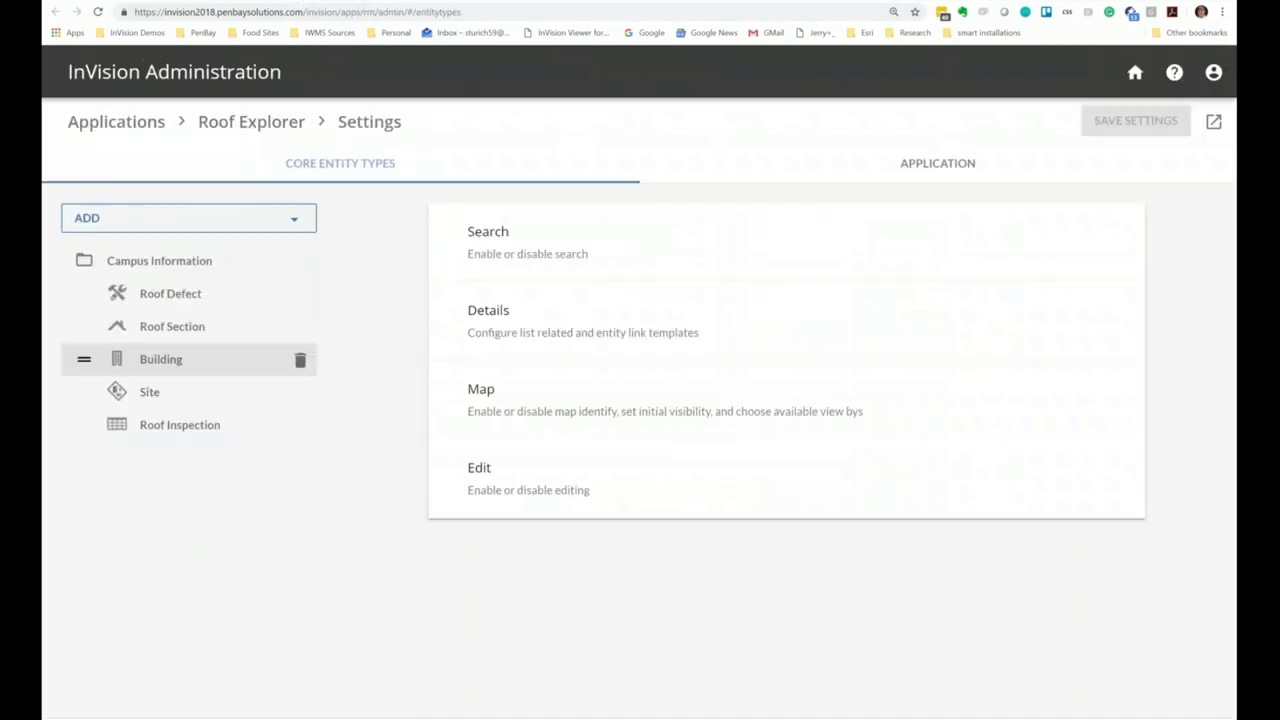
pyautogui.click(1136, 75)
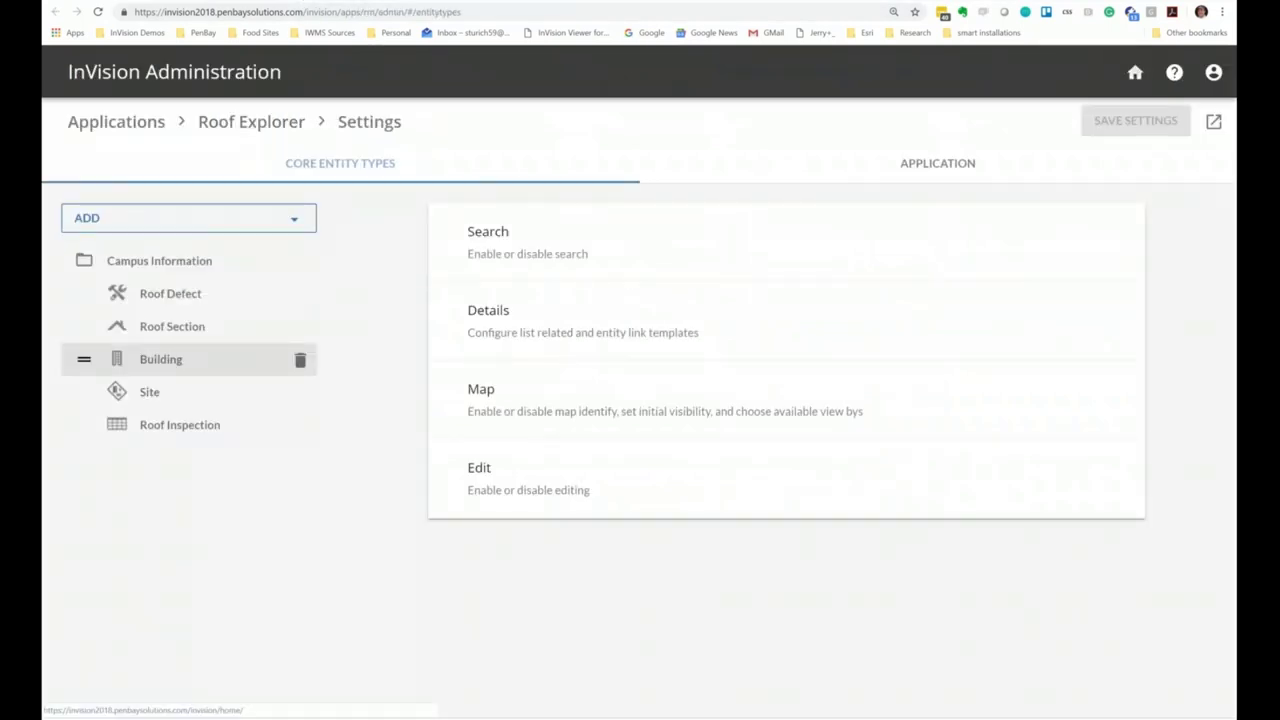